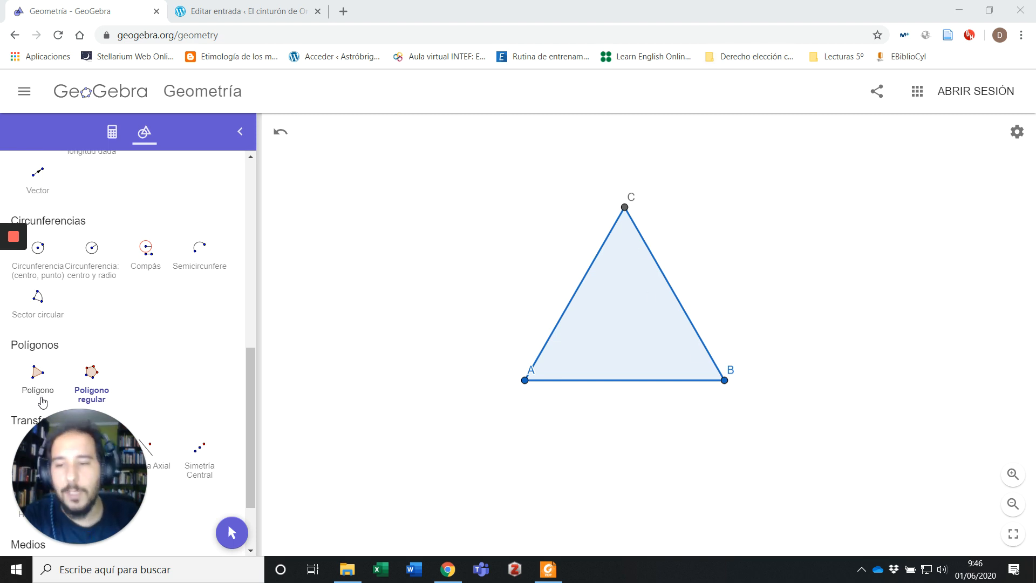
Measure side AB of the triangle with the distance tool, from vertex A to vertex B
scroll(132, 348, up, 3)
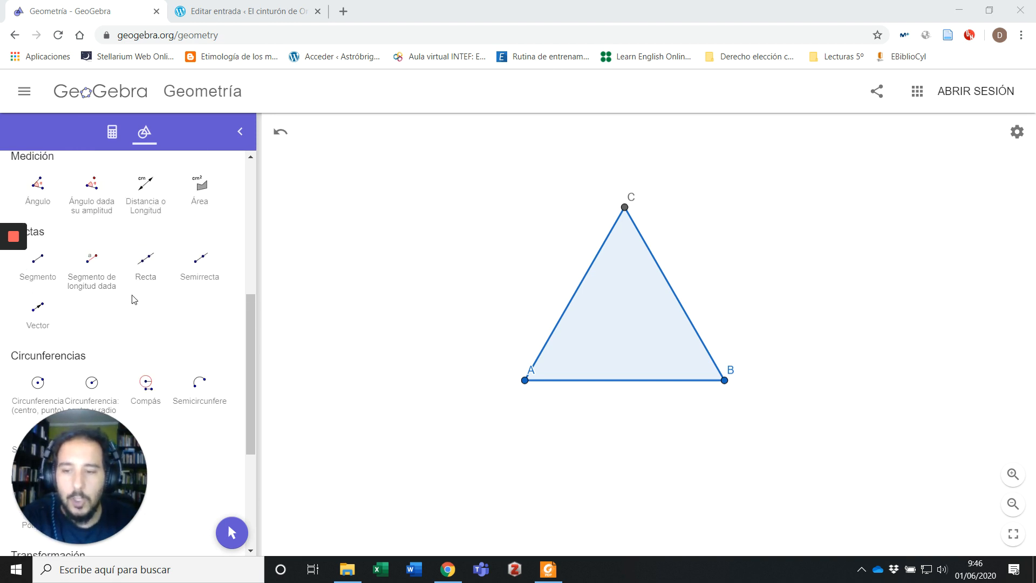
click(145, 186)
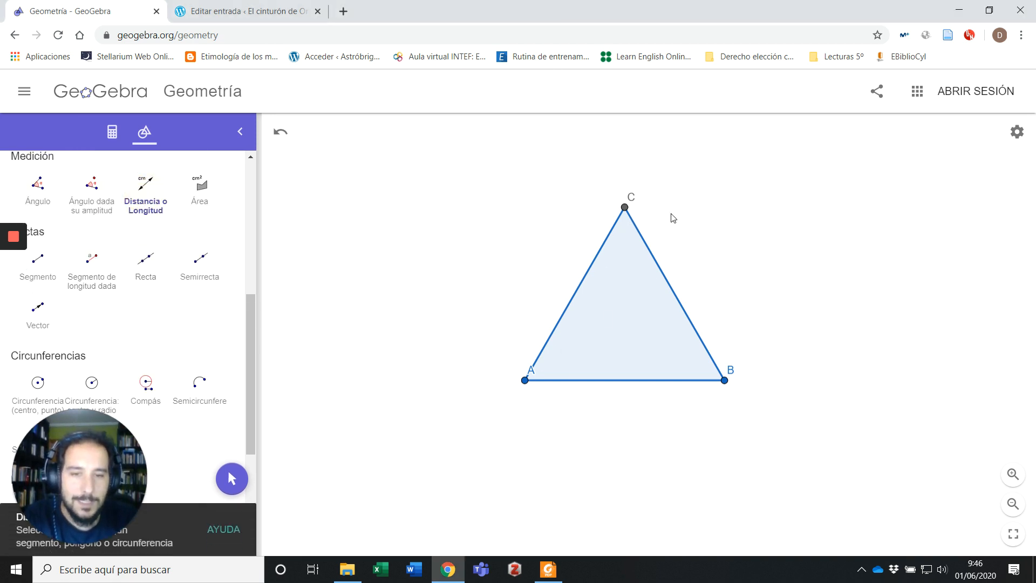
scroll(761, 363, down, 1)
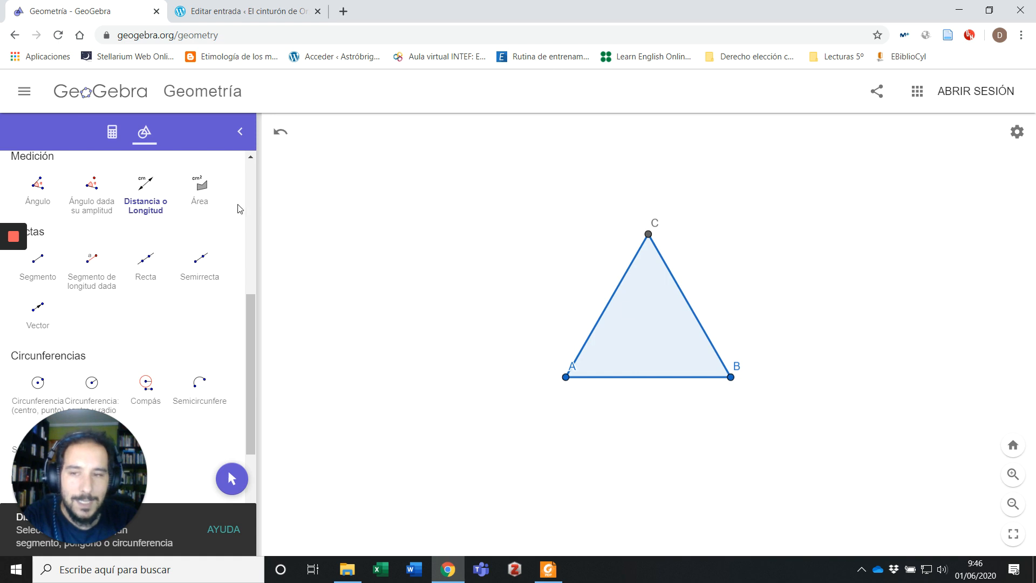
scroll(178, 286, up, 5)
click(29, 195)
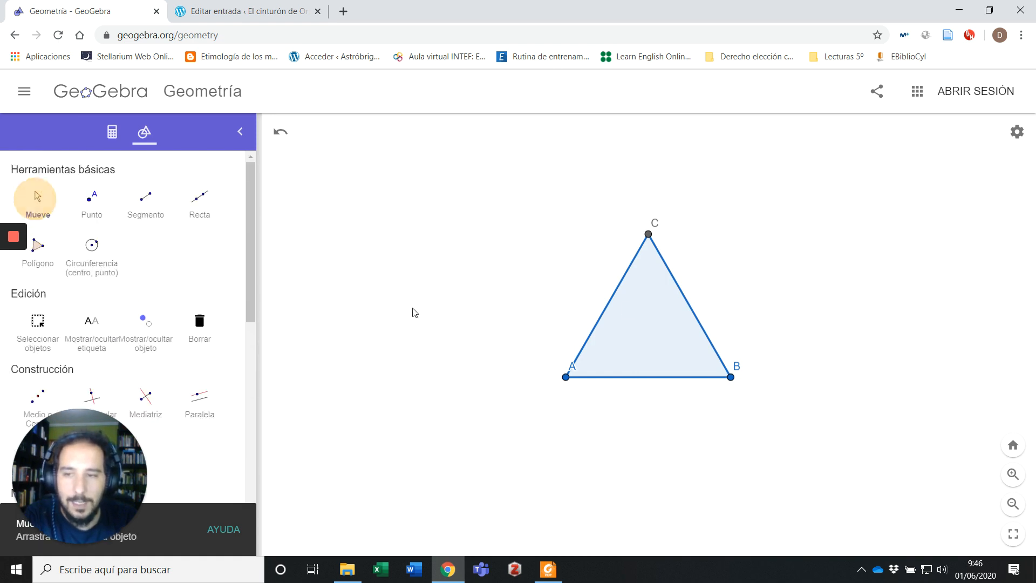
drag(448, 341, 375, 329)
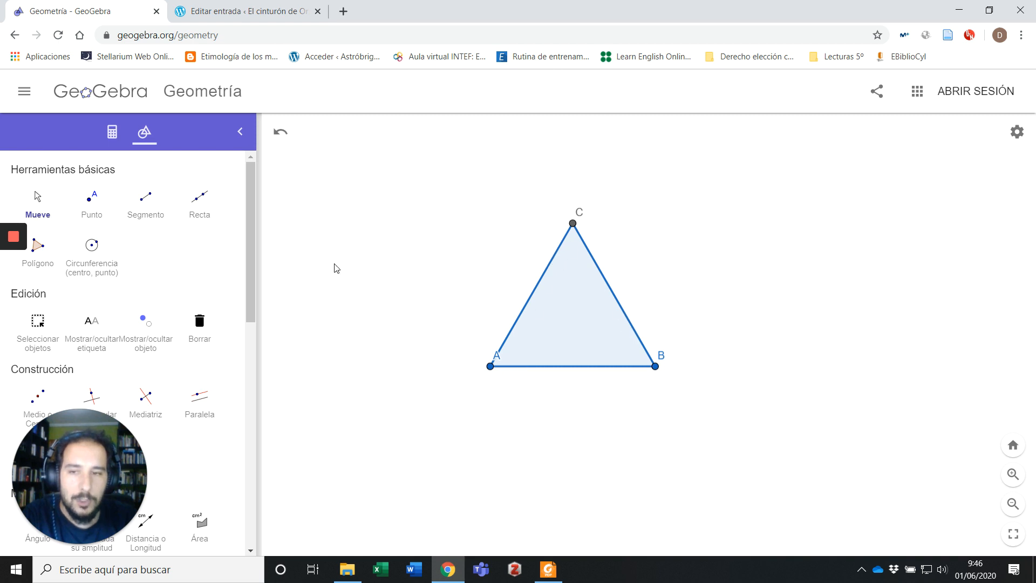
scroll(187, 330, down, 5)
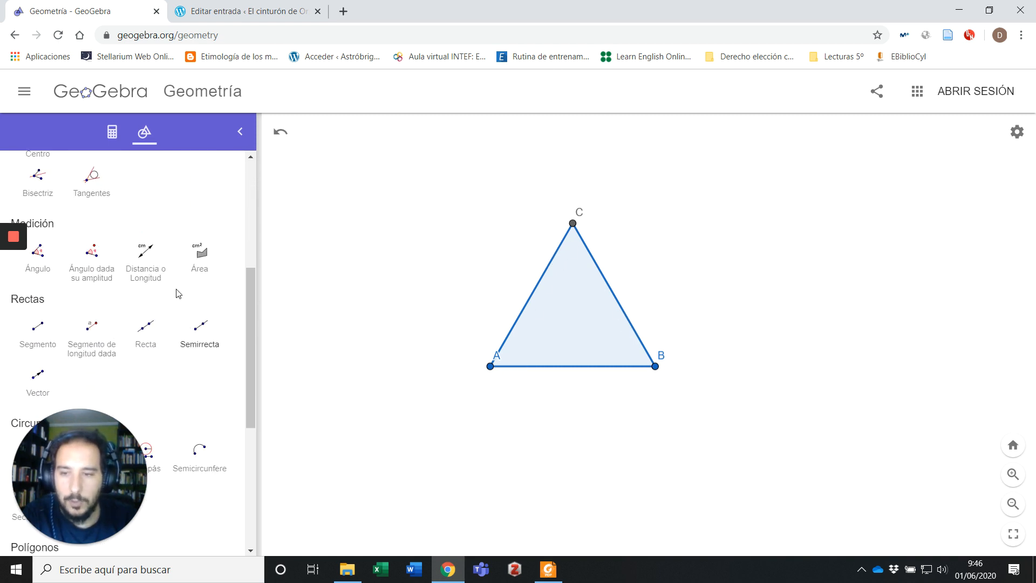
click(144, 266)
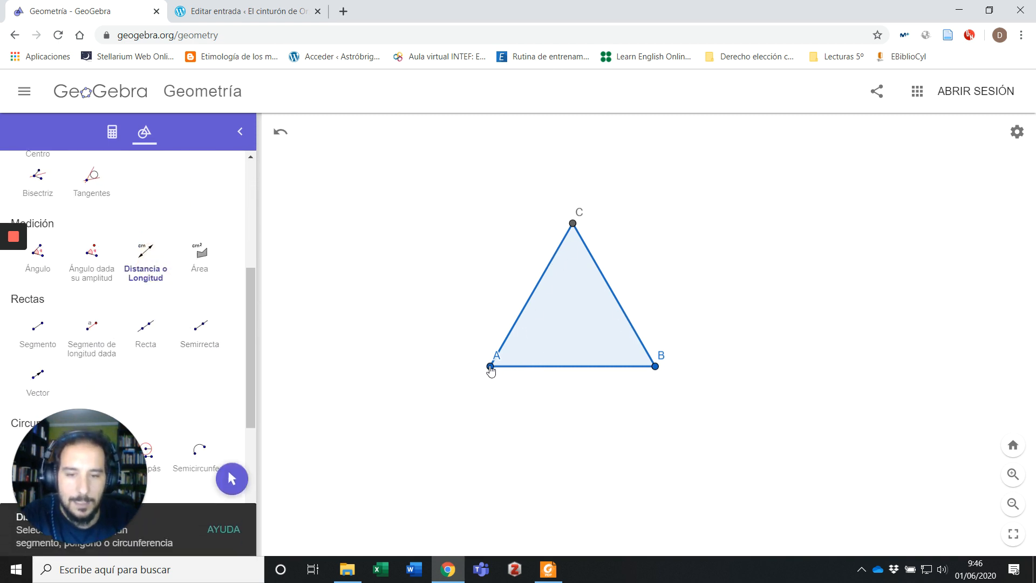
click(490, 367)
click(655, 366)
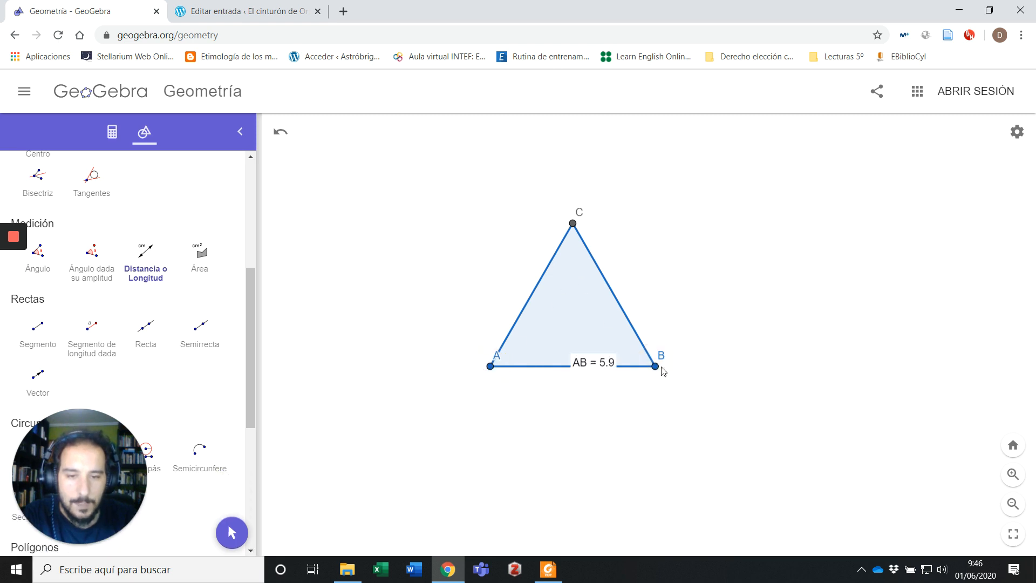
Measure the other two sides of triangle ABC, from B to C and from C to A
click(143, 258)
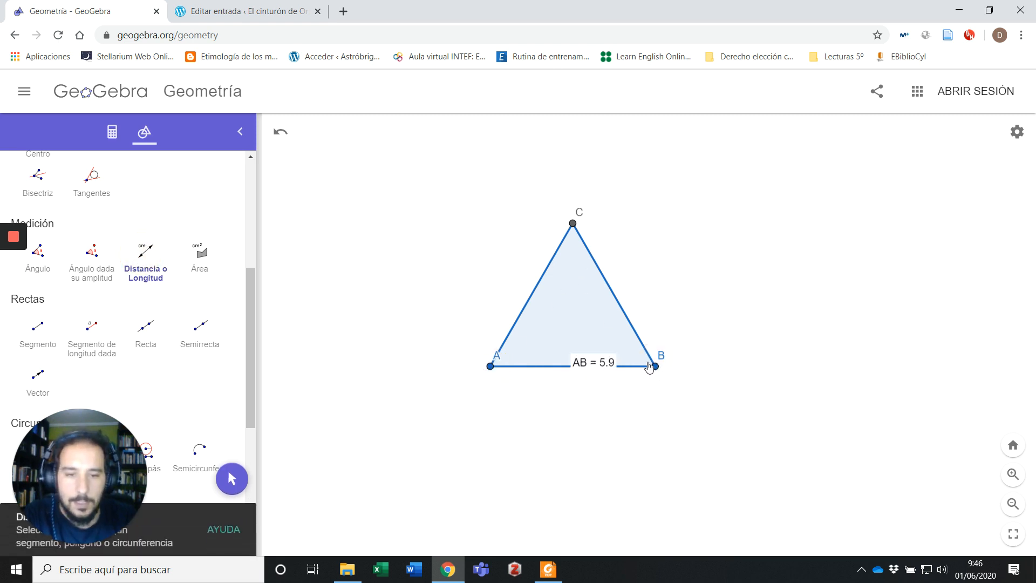
click(655, 366)
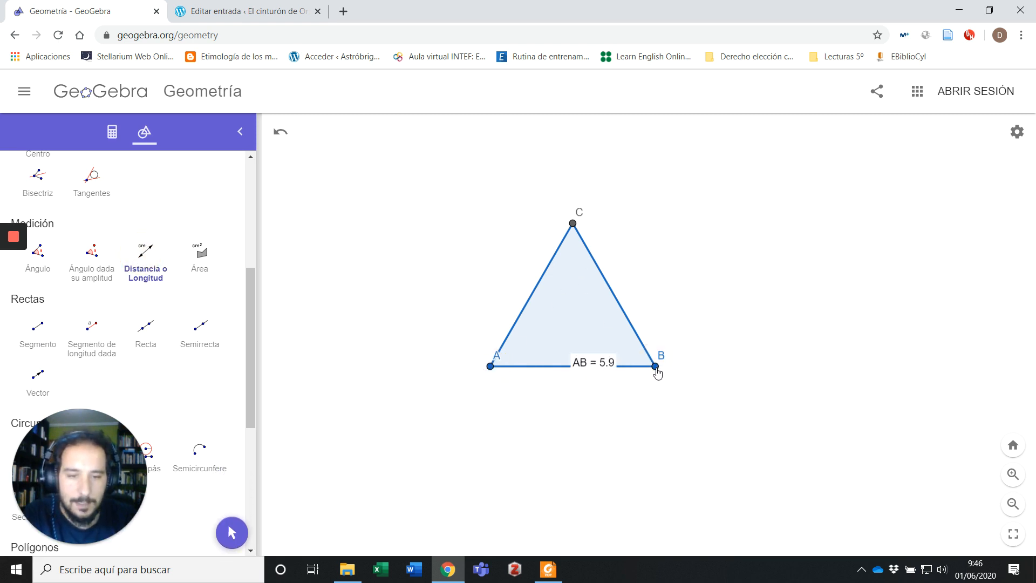
click(573, 224)
click(150, 258)
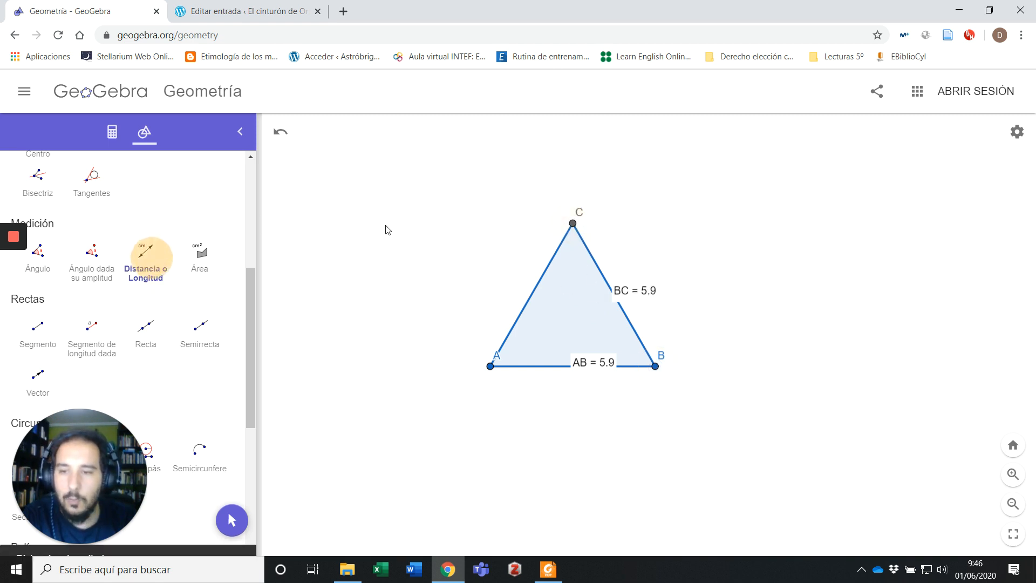
click(573, 223)
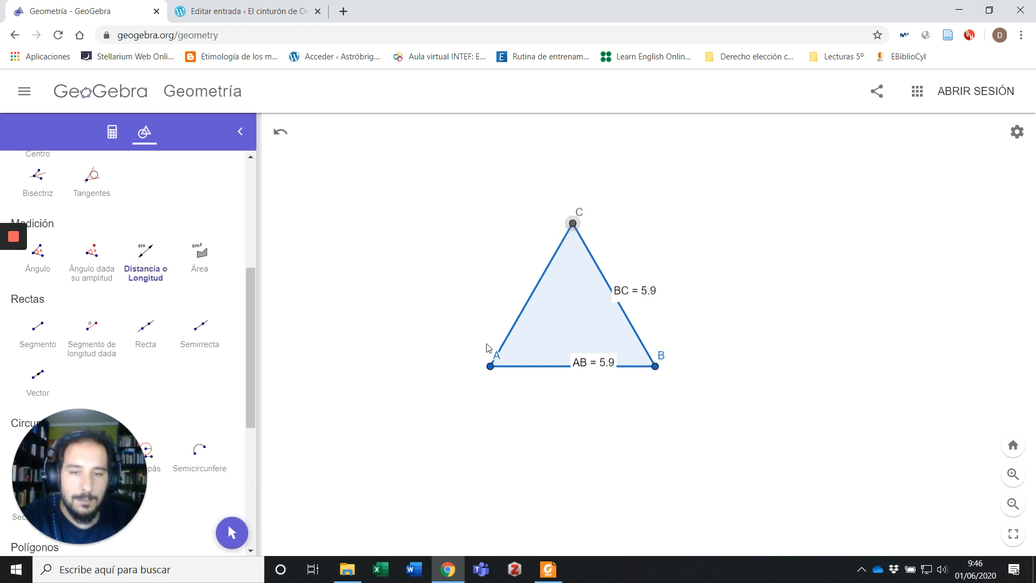
click(490, 366)
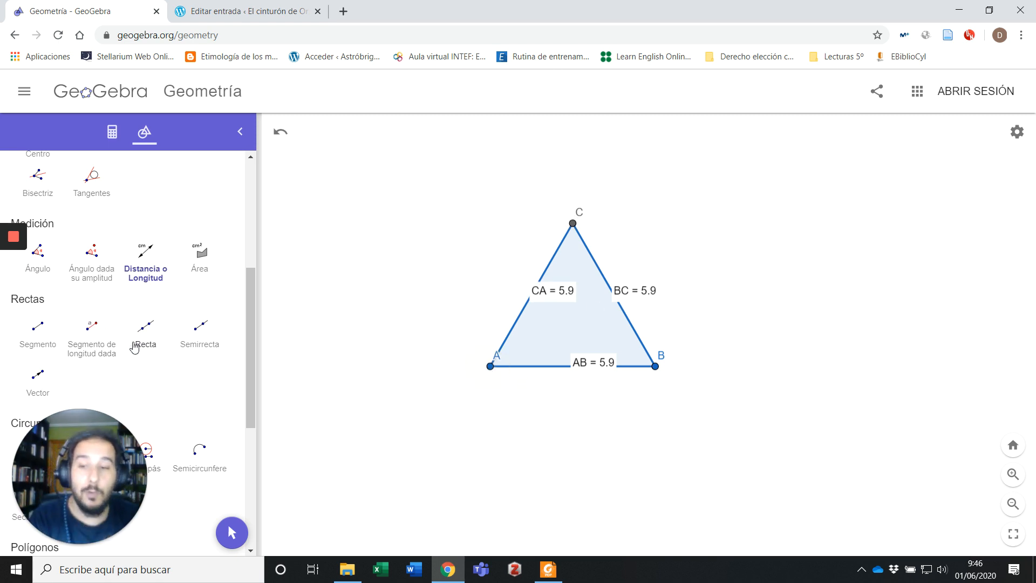
Draw a regular polygon with 3 vertices on a roughly horizontal base, up and to the left of triangle ABC
scroll(138, 348, down, 5)
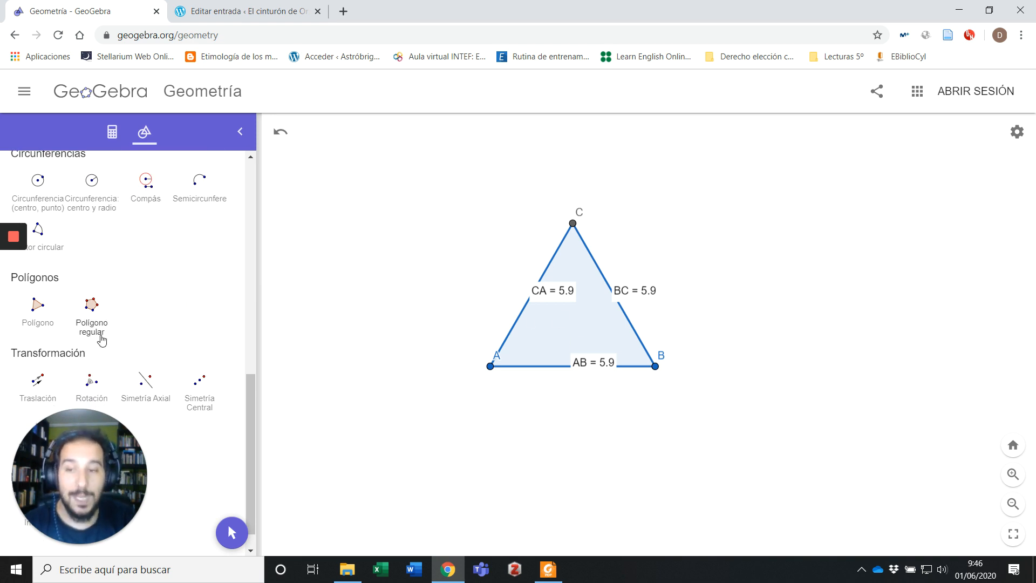
click(92, 319)
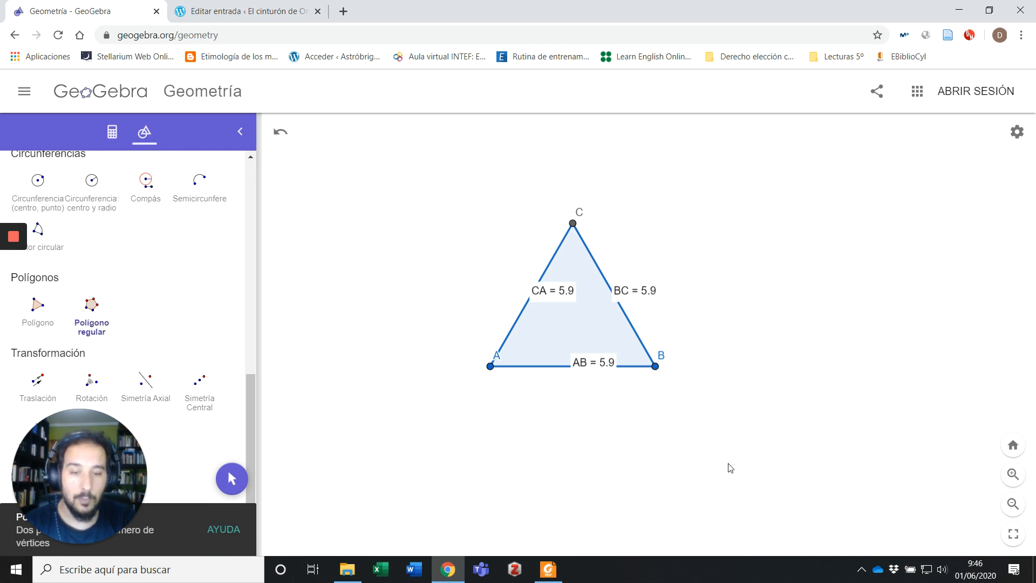
click(351, 236)
click(452, 236)
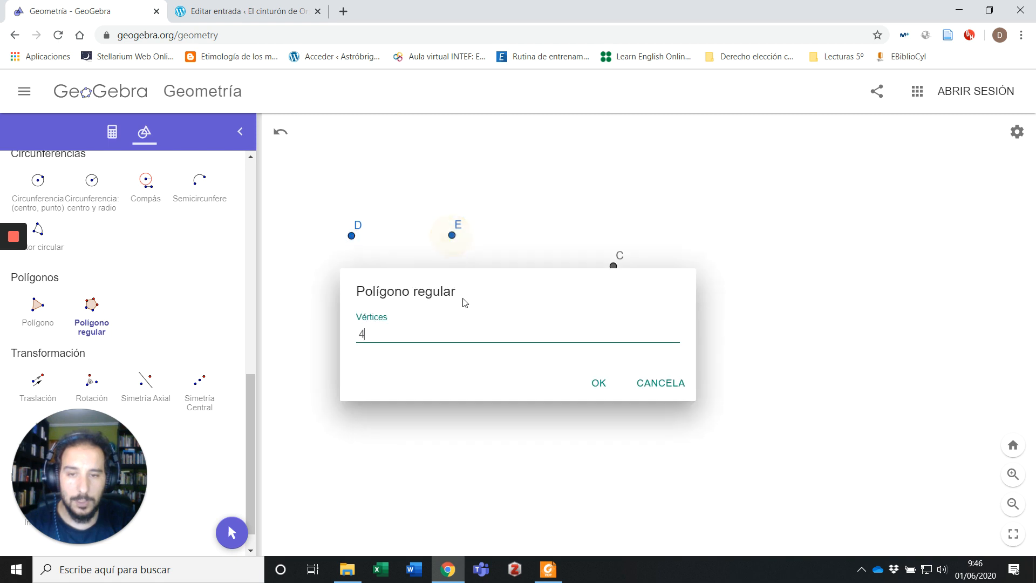
double_click(357, 334)
text(3)
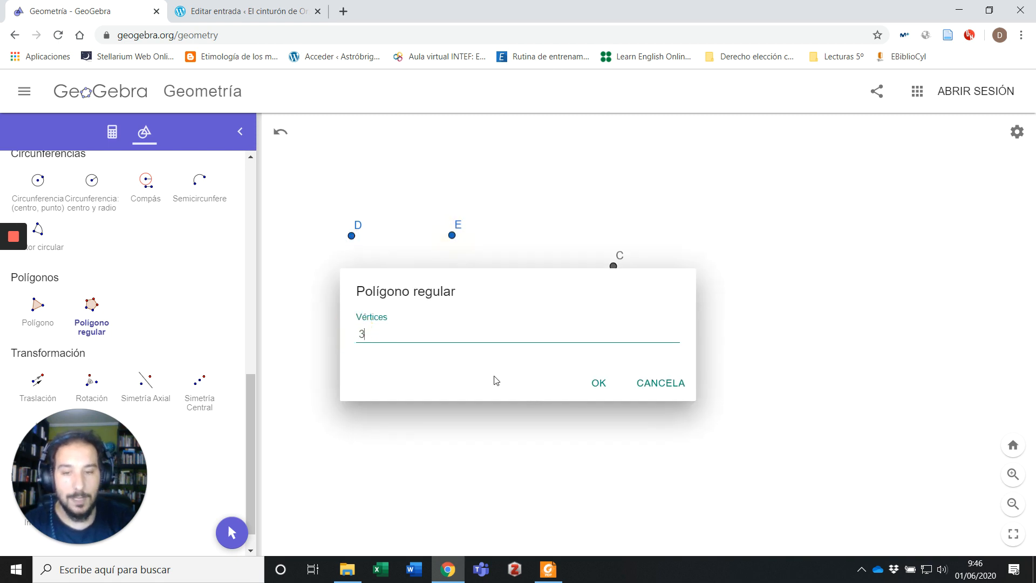
click(597, 382)
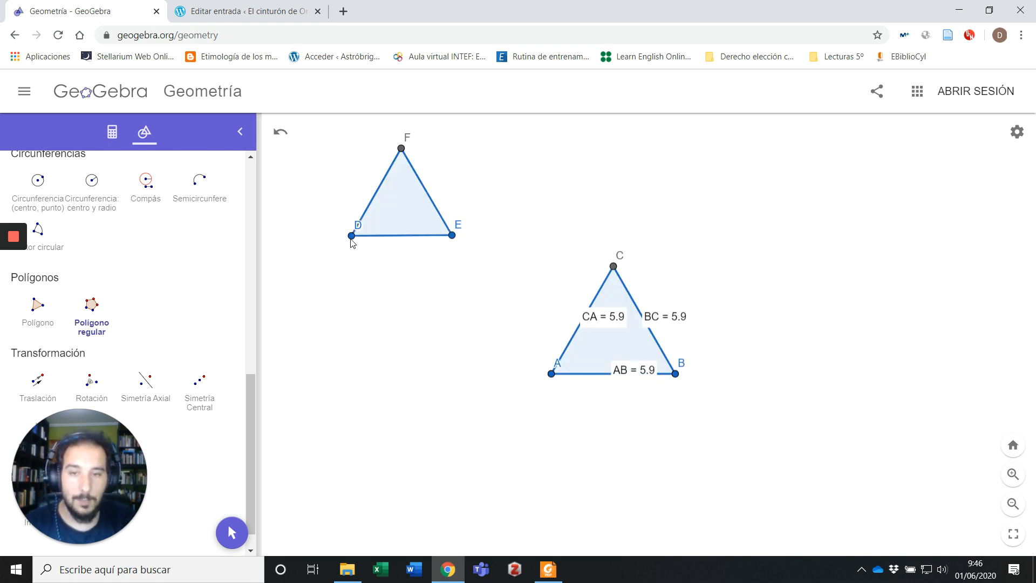
Move the regular triangle DEF down so it sits beside triangle ABC
scroll(234, 287, up, 10)
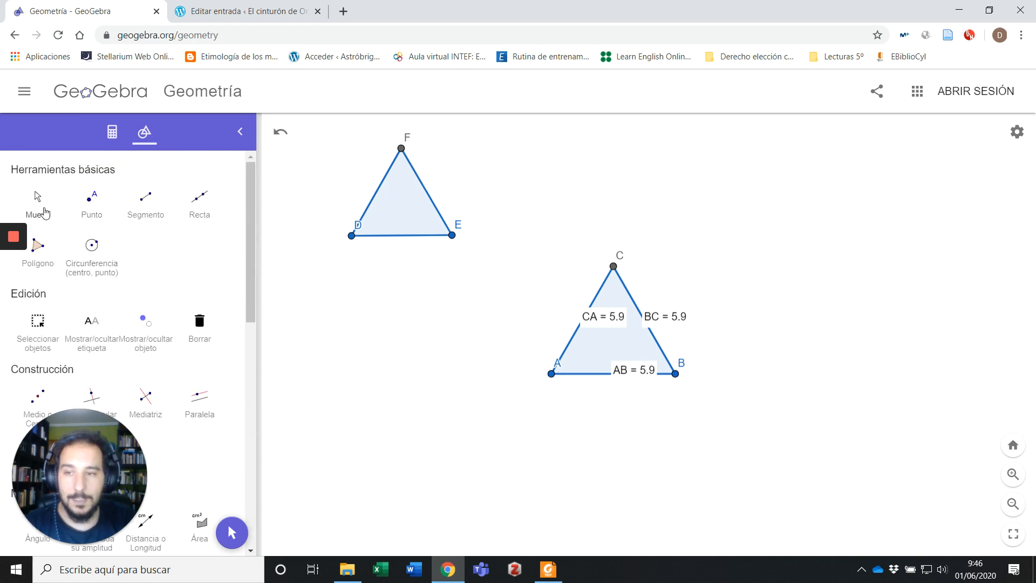
click(38, 201)
drag(421, 185, 433, 296)
Delete the regular triangle DEF along with its base points D and E
click(443, 310)
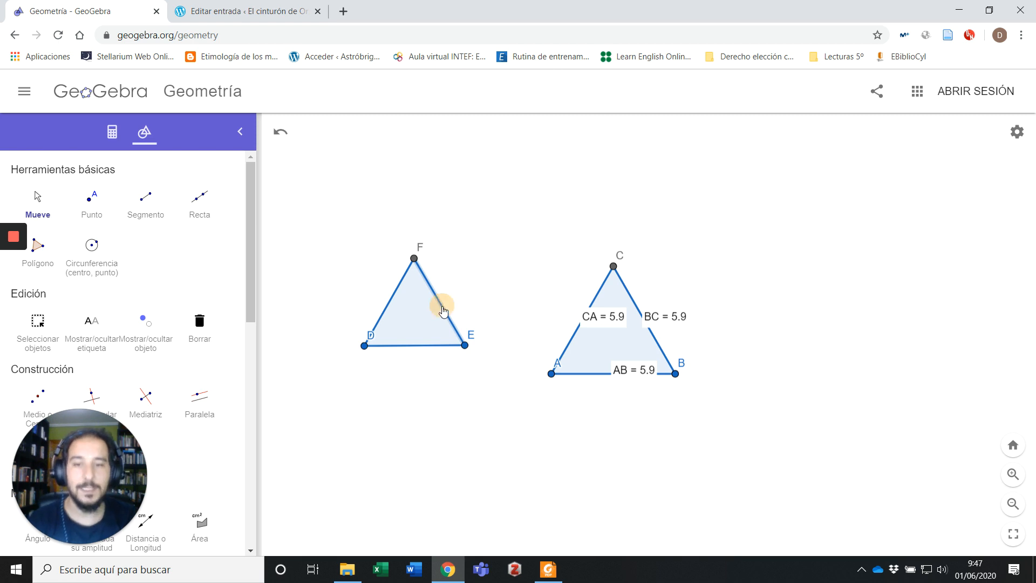
key(Delete)
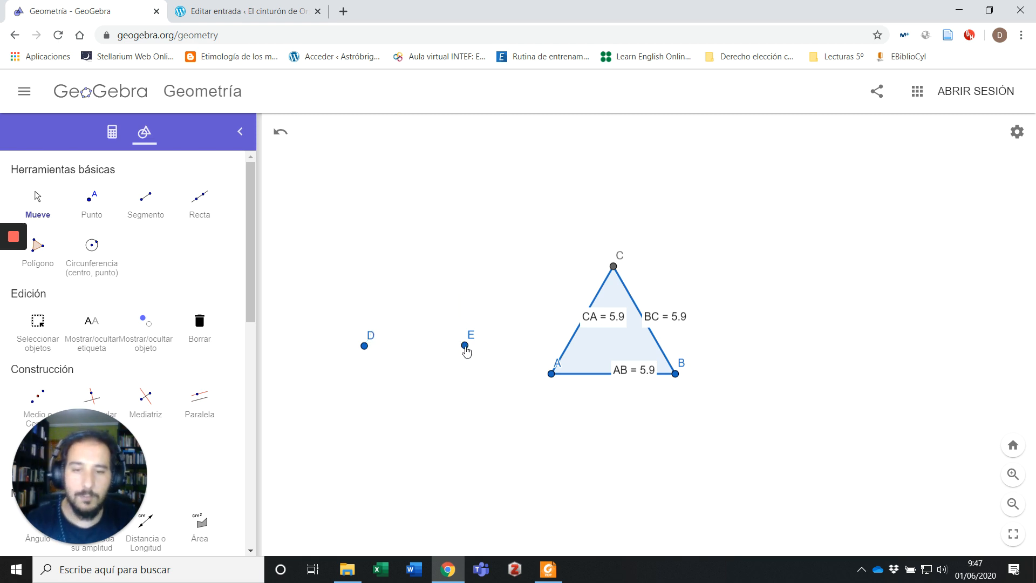
click(464, 345)
key(Delete)
click(363, 347)
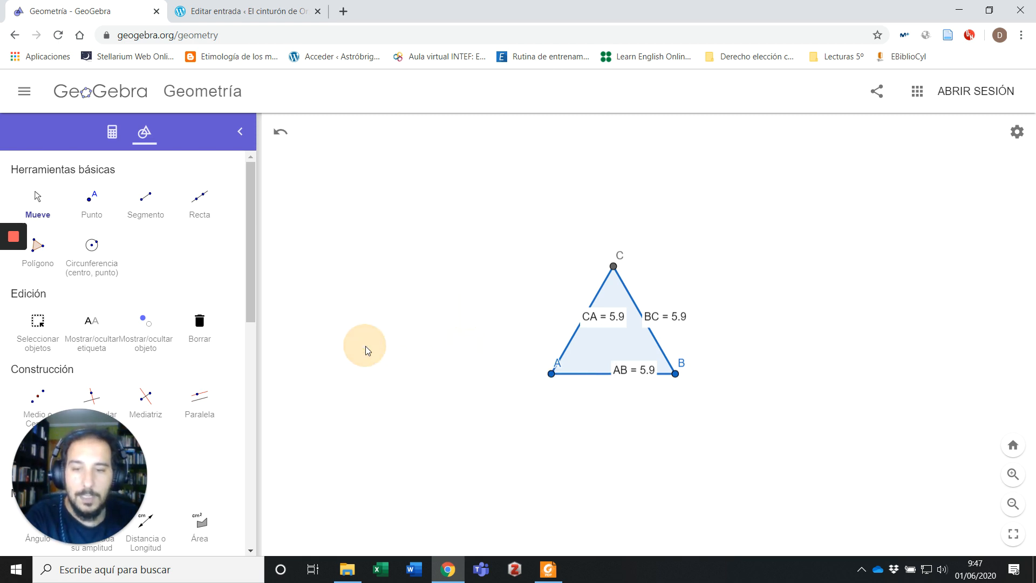
key(Delete)
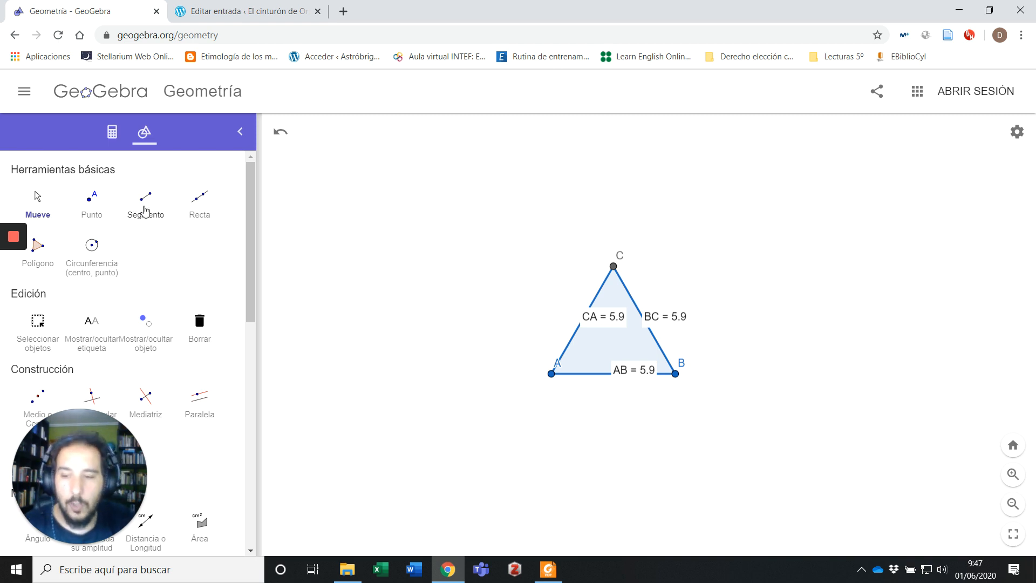
Draw a triangle from three segments to the left of triangle ABC, with sides about 6.2, 6 and 6.5 long
click(146, 211)
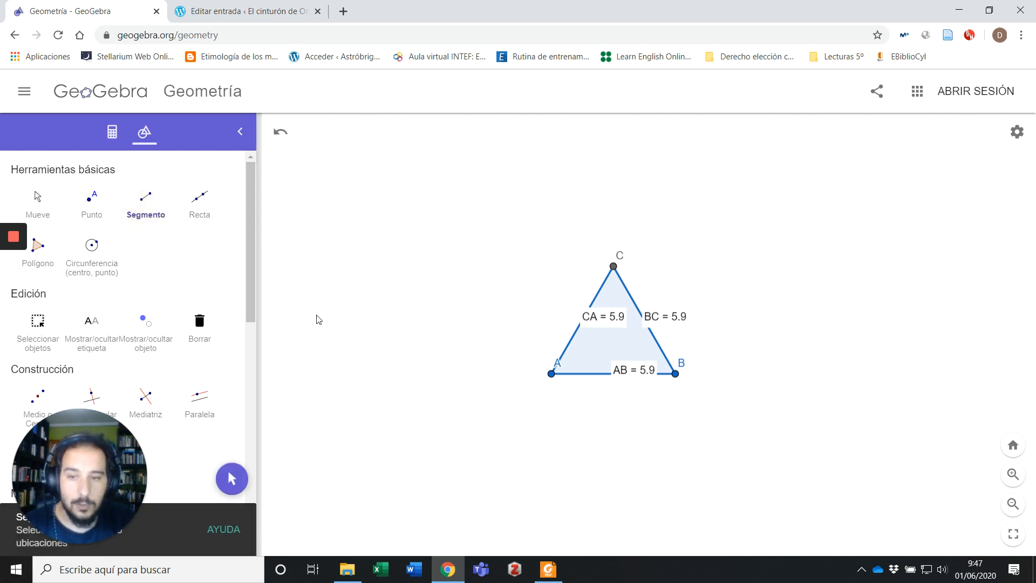
click(335, 320)
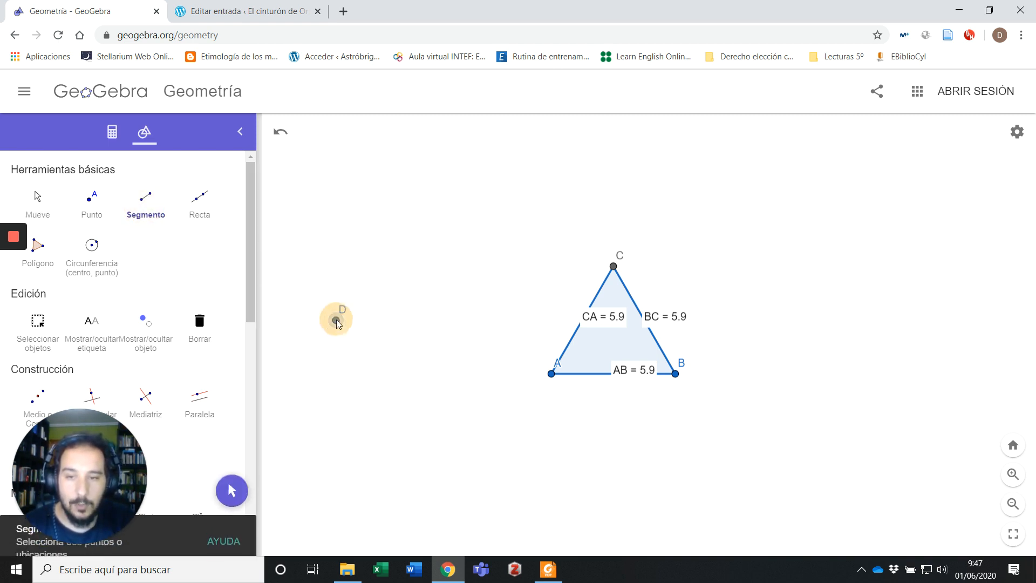
click(405, 211)
click(405, 211)
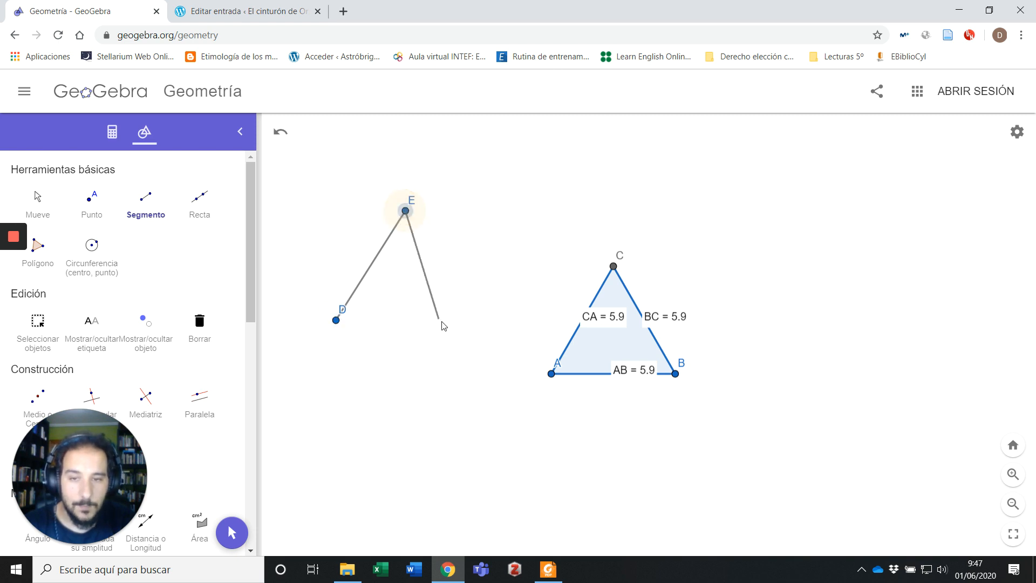
click(471, 317)
click(472, 317)
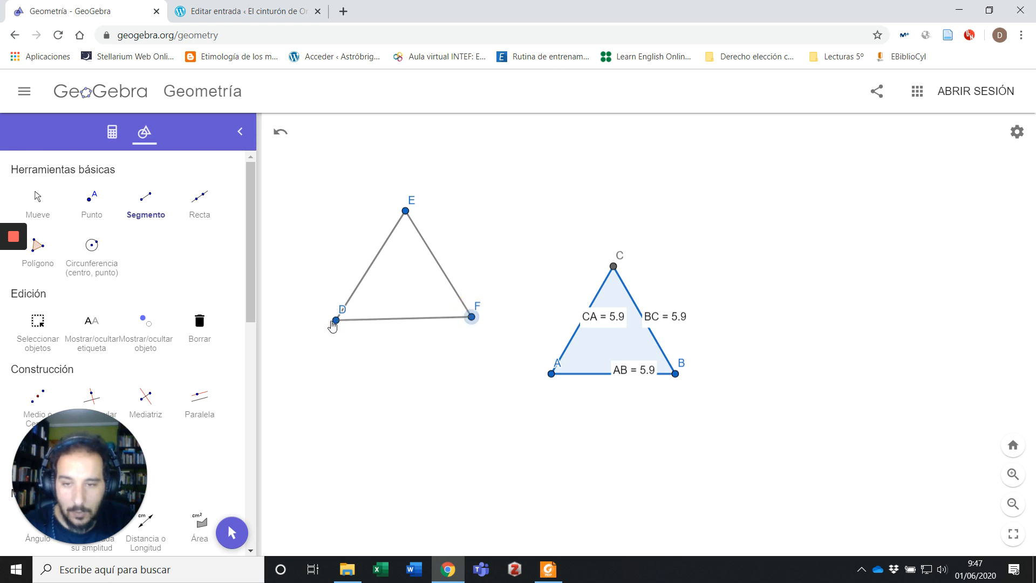
click(336, 320)
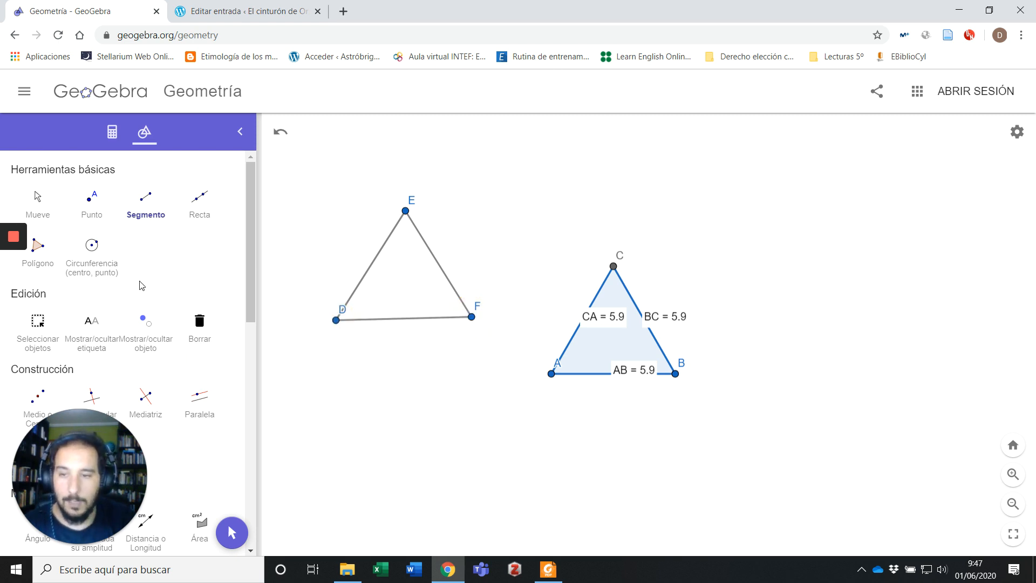
Measure sides DE, EF and DF of the segment-drawn triangle with the distance tool
scroll(197, 321, down, 6)
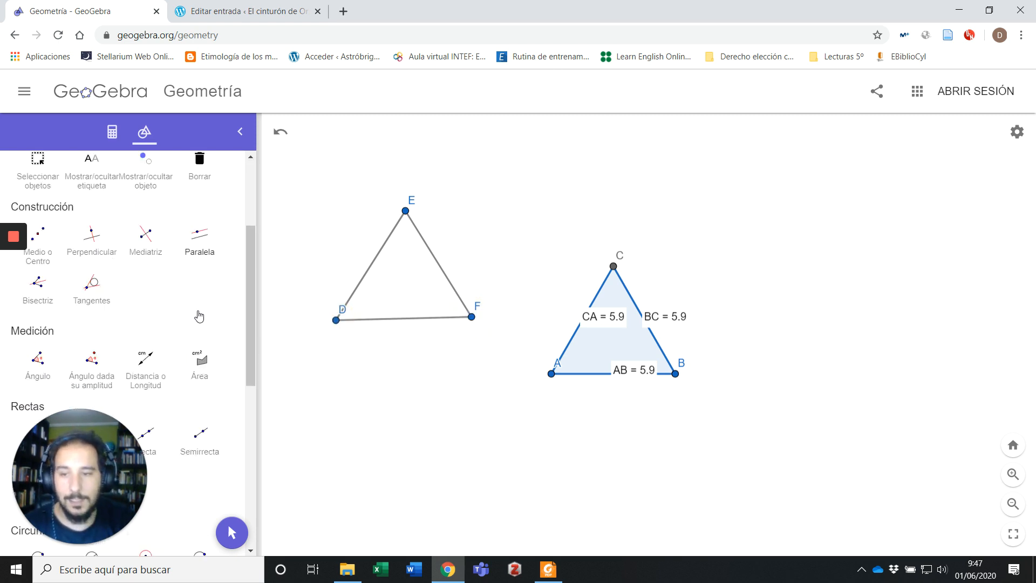
scroll(199, 323, up, 3)
click(146, 321)
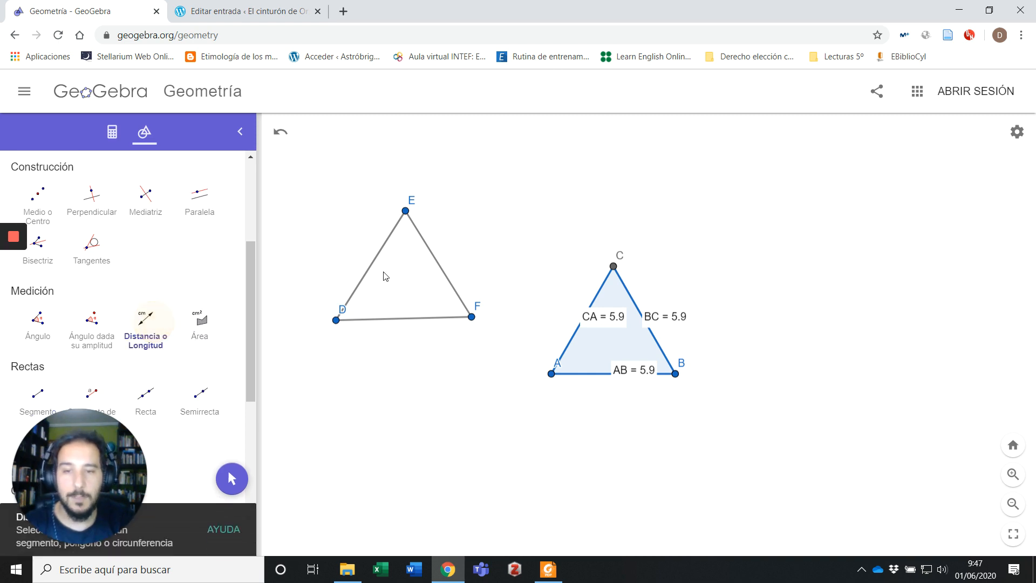
click(336, 320)
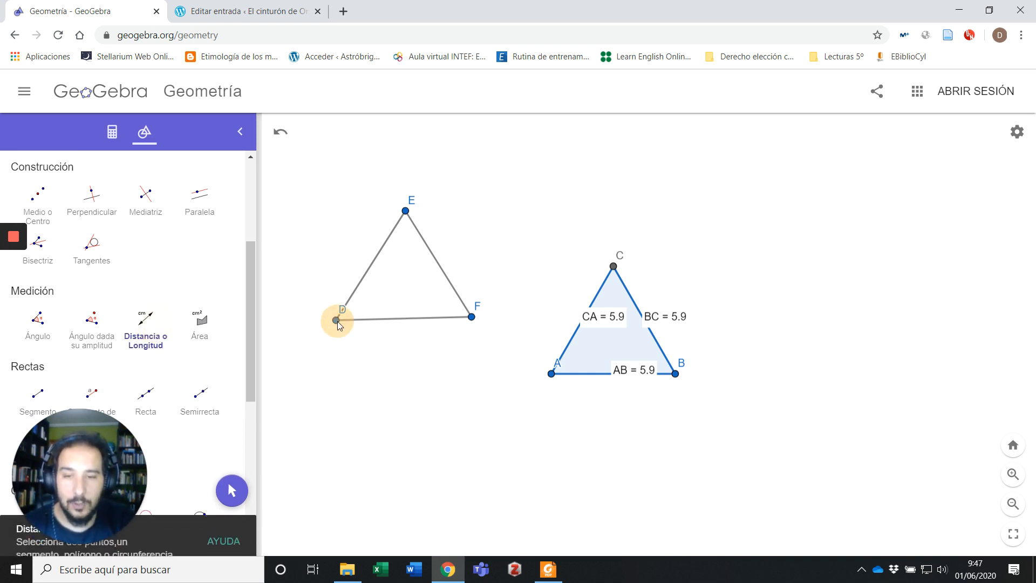
click(406, 211)
click(147, 327)
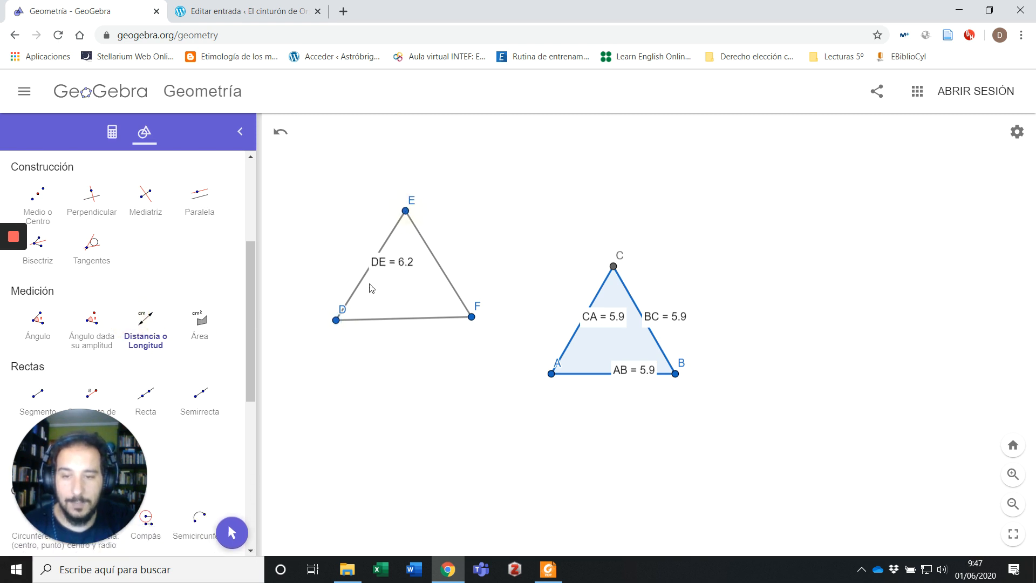
click(405, 211)
click(469, 316)
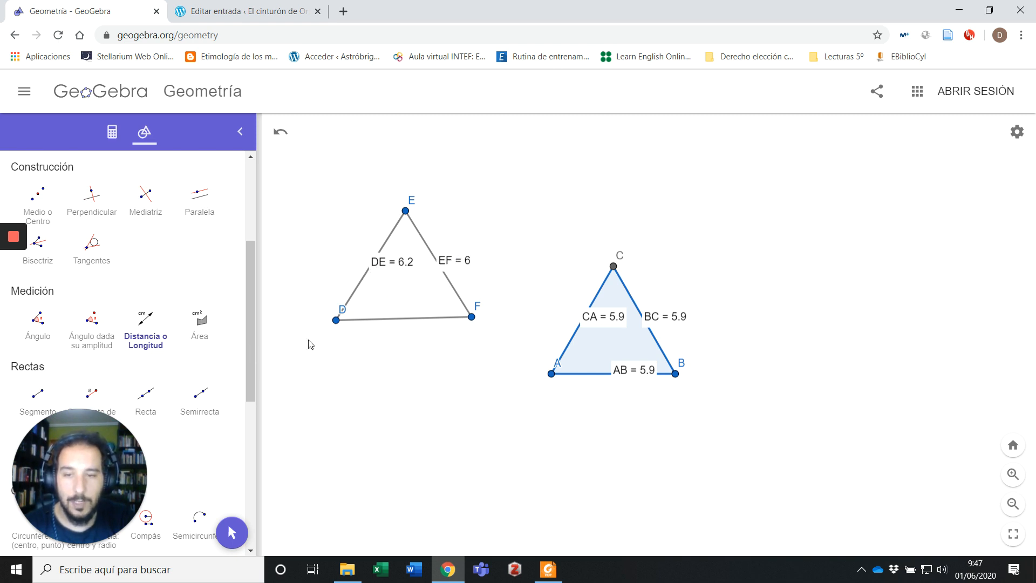
click(336, 320)
click(472, 319)
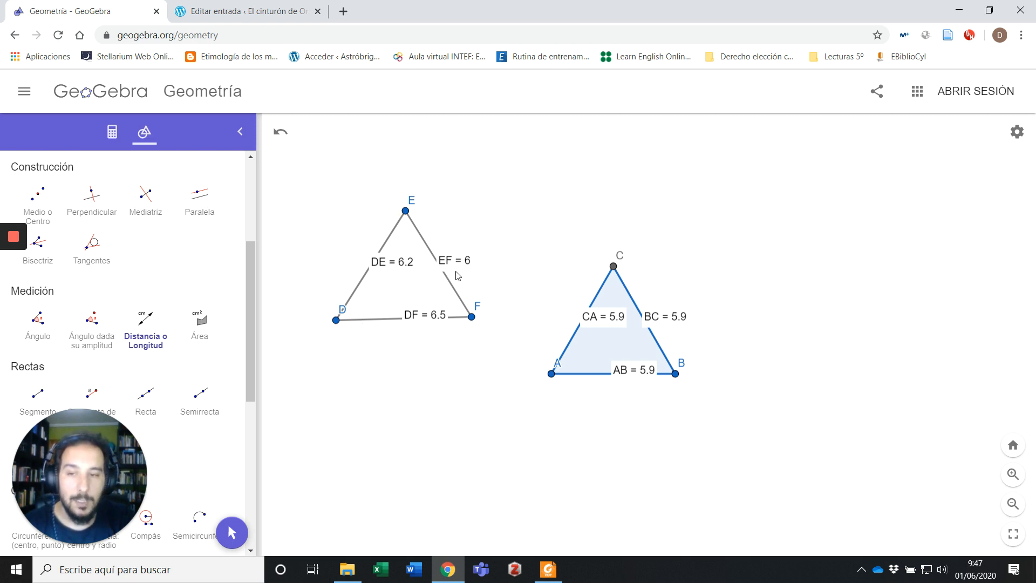
scroll(166, 288, up, 5)
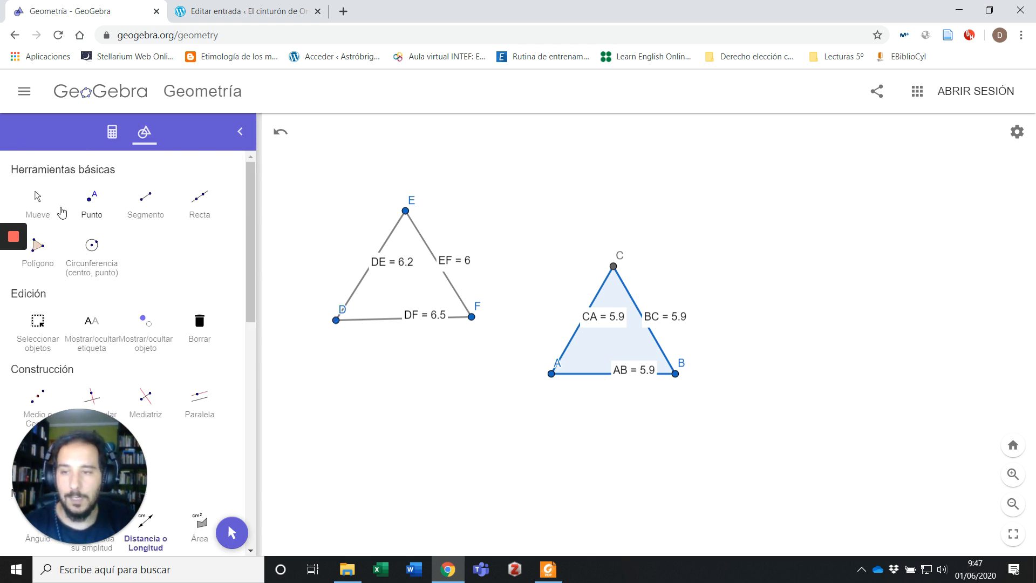
Delete the segment-drawn triangle DEF together with its three vertices and its side measurements
click(37, 199)
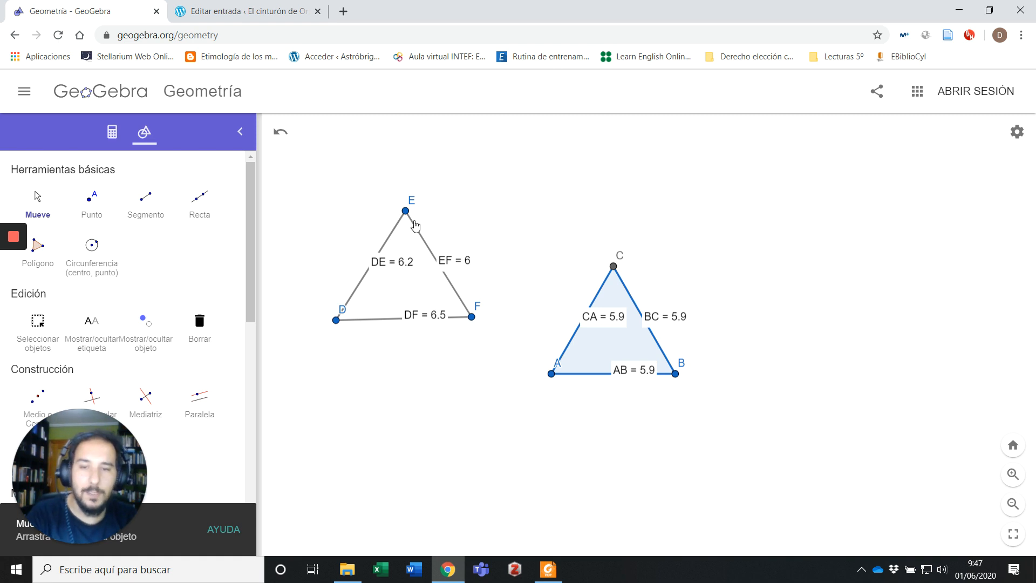
click(412, 225)
key(Delete)
click(396, 227)
key(Delete)
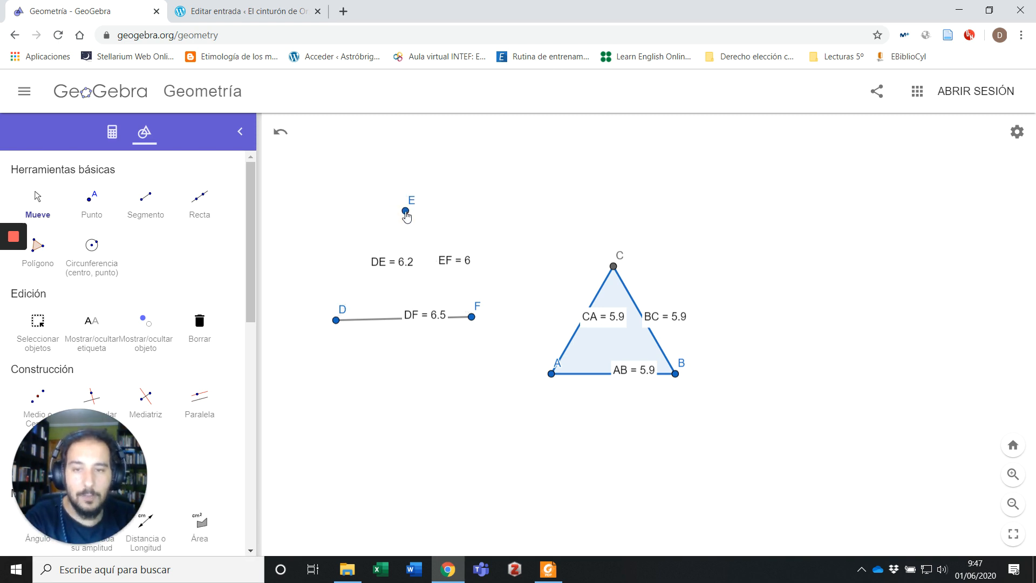
click(405, 212)
key(Delete)
click(420, 316)
key(Delete)
click(473, 318)
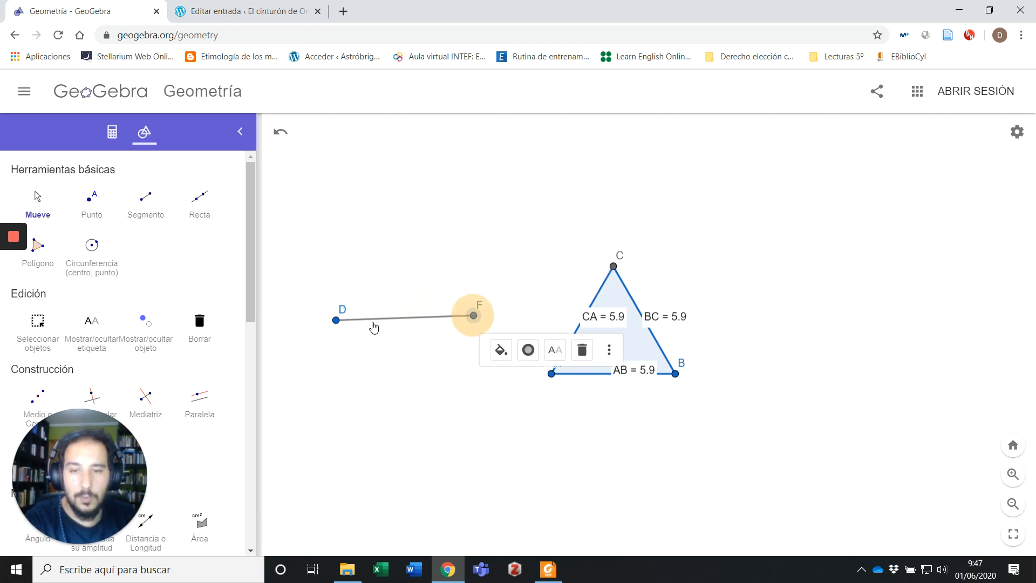
key(Delete)
click(336, 320)
key(Delete)
Move the length labels of sides BC, CA and AB outside triangle ABC so they no longer overlap its sides
scroll(719, 359, up, 3)
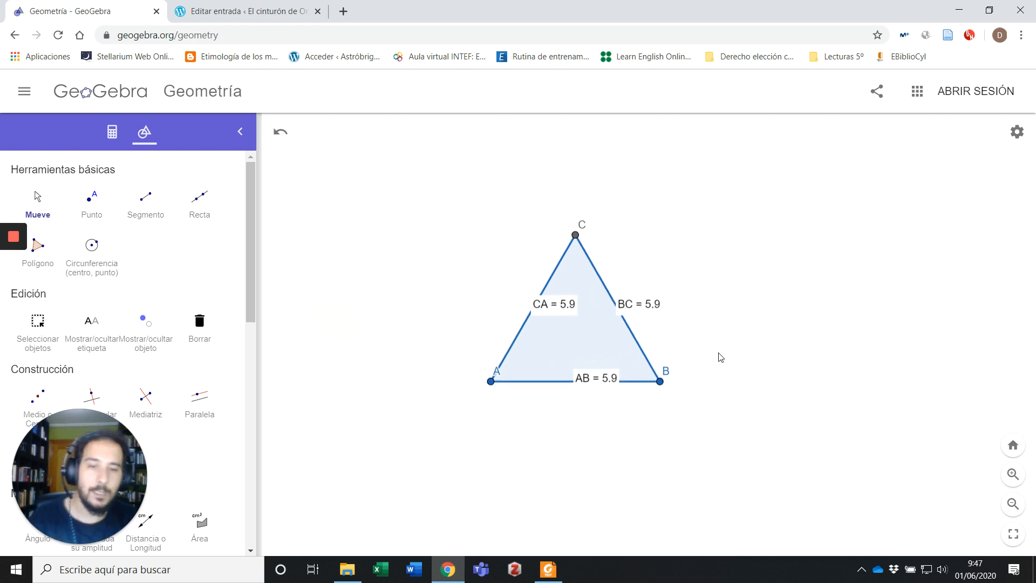
click(637, 300)
drag(621, 303, 644, 300)
drag(516, 291, 459, 282)
drag(573, 382, 552, 421)
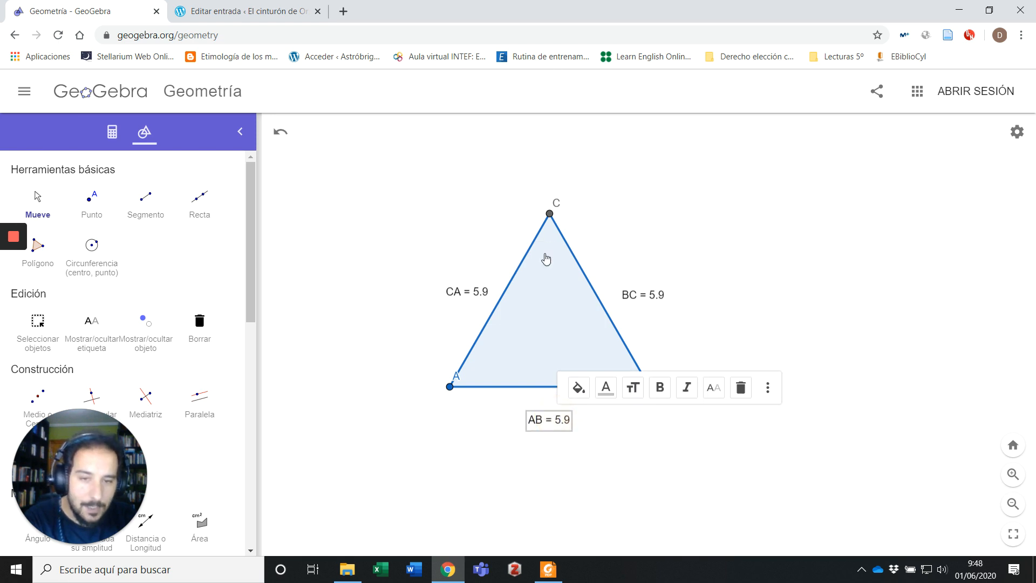
click(783, 298)
Draw a circle by centre and point to the left of triangle ABC, with a radius of about 7
scroll(714, 443, down, 2)
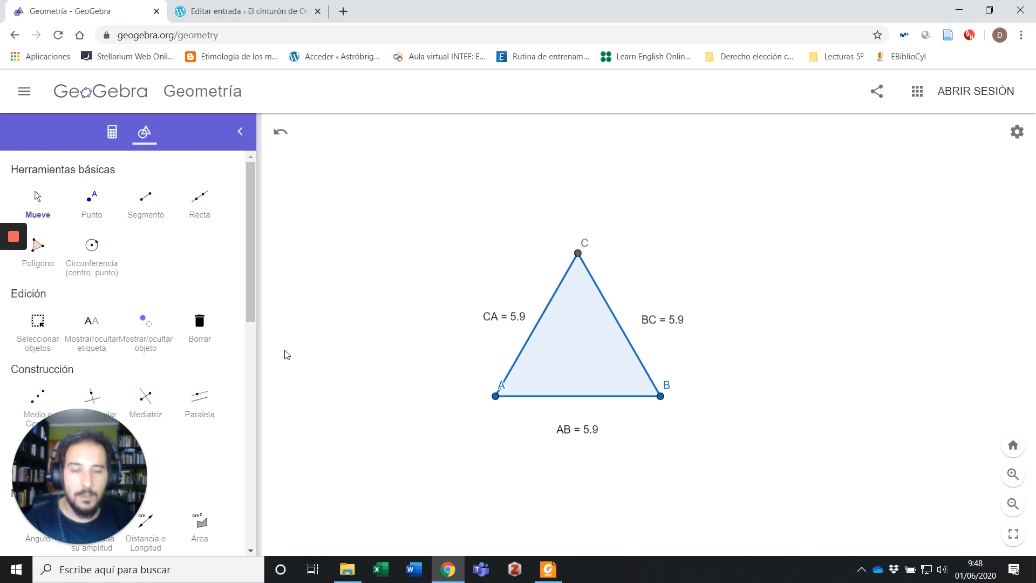
scroll(200, 270, down, 5)
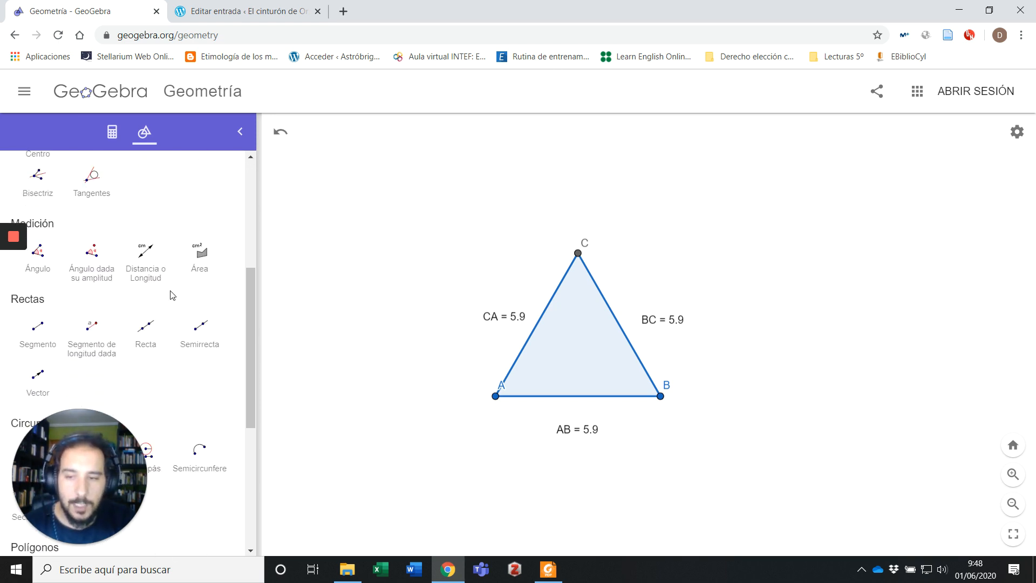
scroll(192, 367, down, 4)
scroll(216, 367, up, 2)
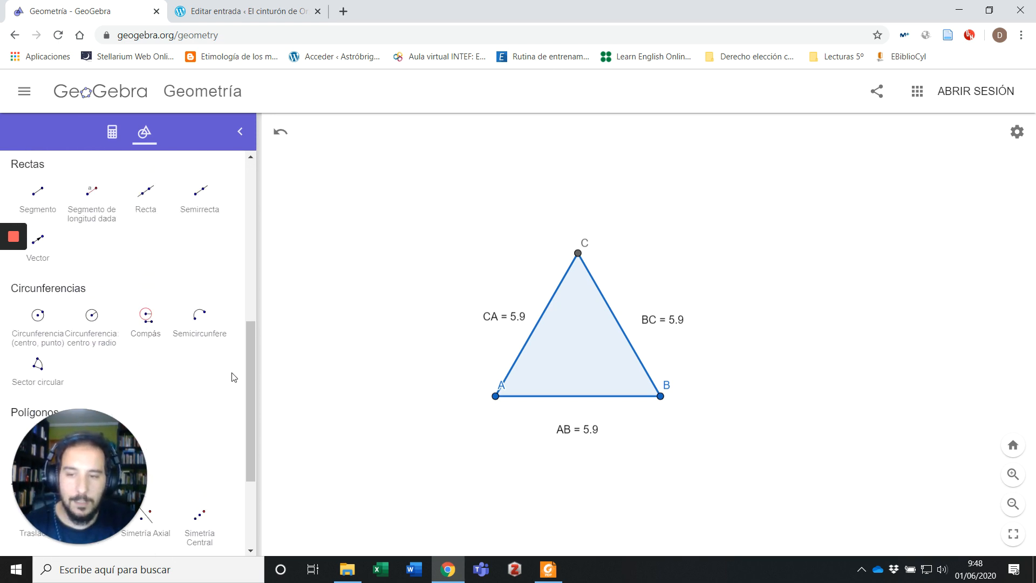
click(92, 324)
scroll(969, 364, down, 5)
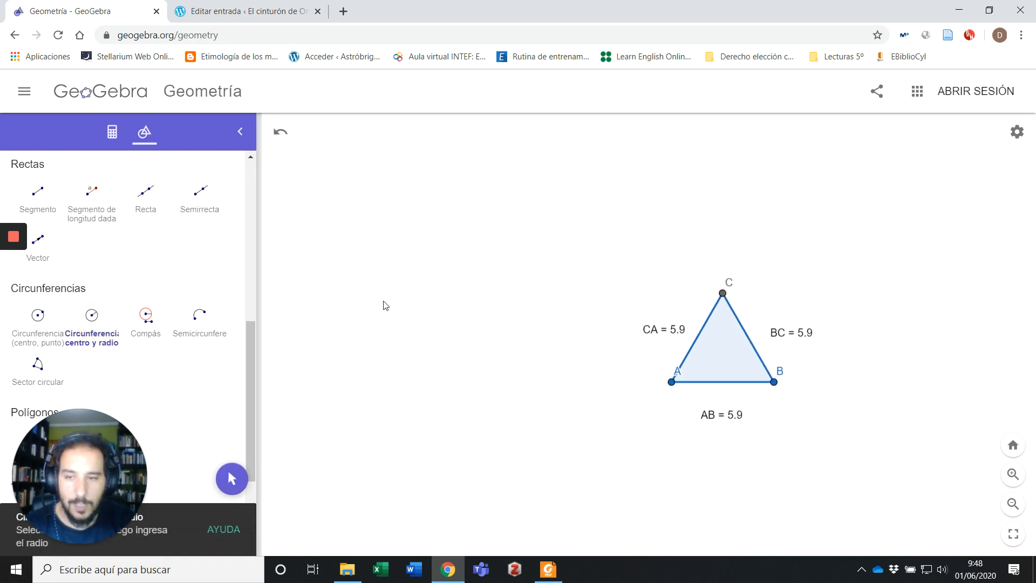
click(38, 316)
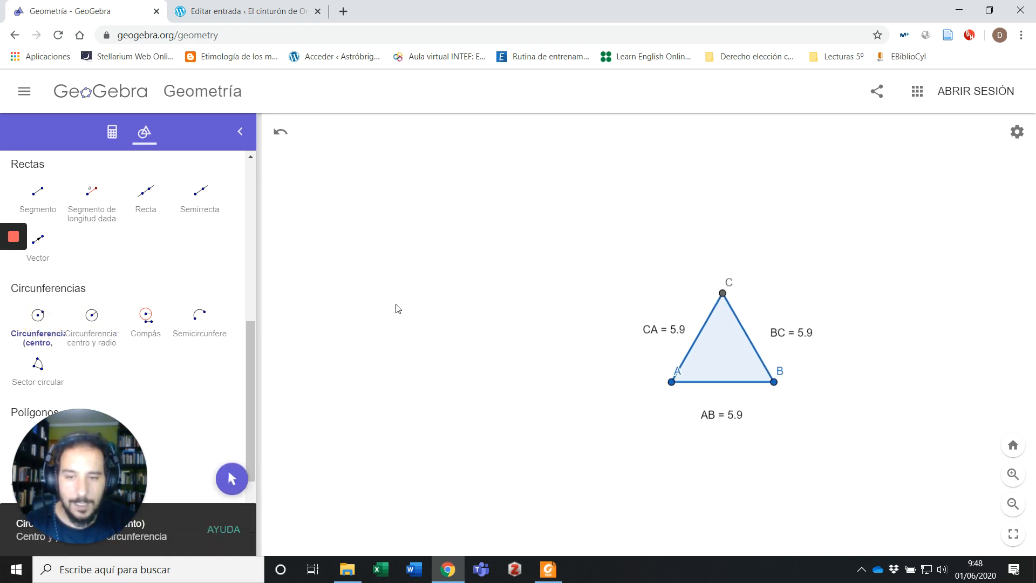
click(396, 305)
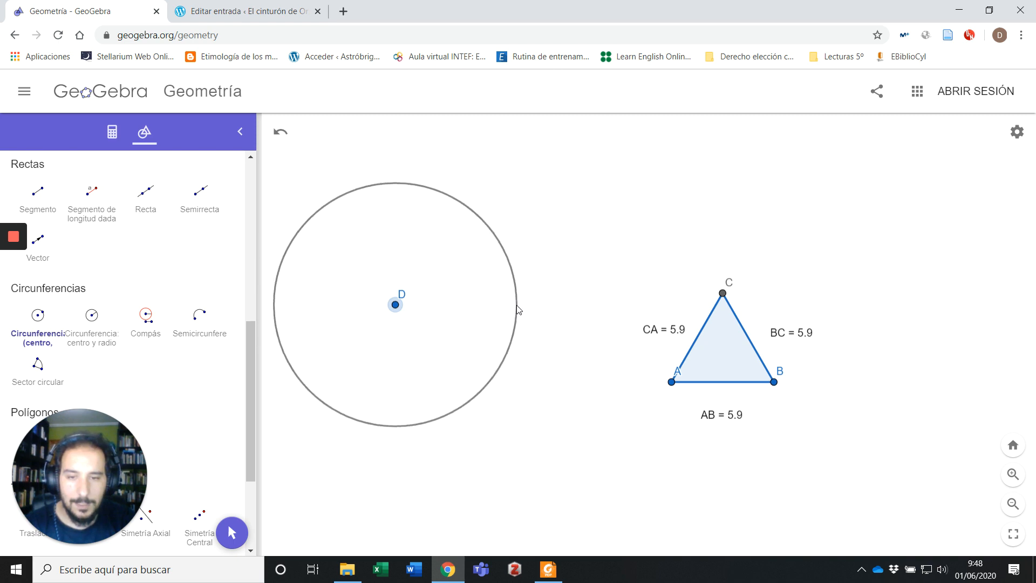
click(517, 305)
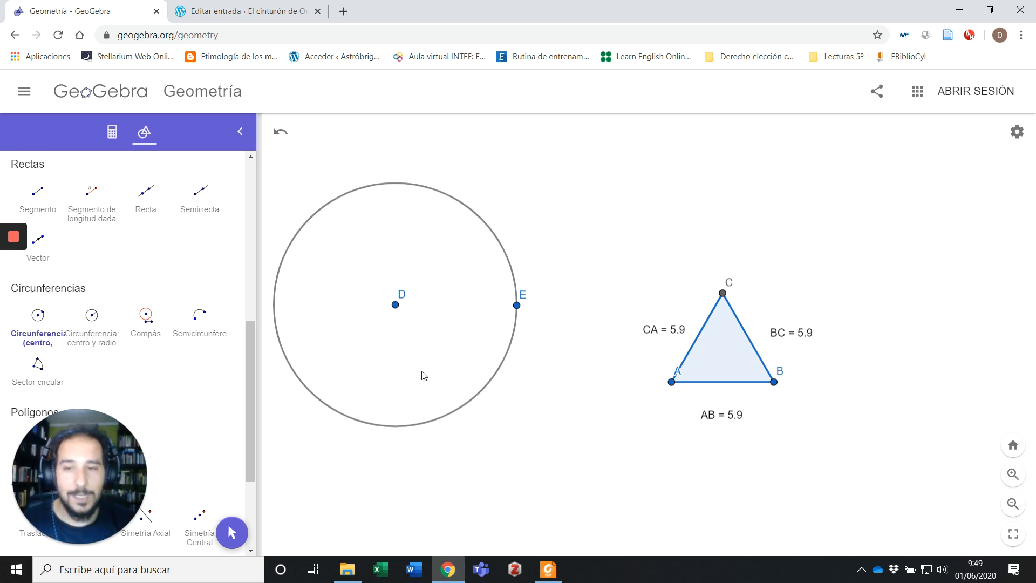
Place four more points on the circle, one each at its upper right, upper left, lower left and lower right
scroll(57, 159, up, 5)
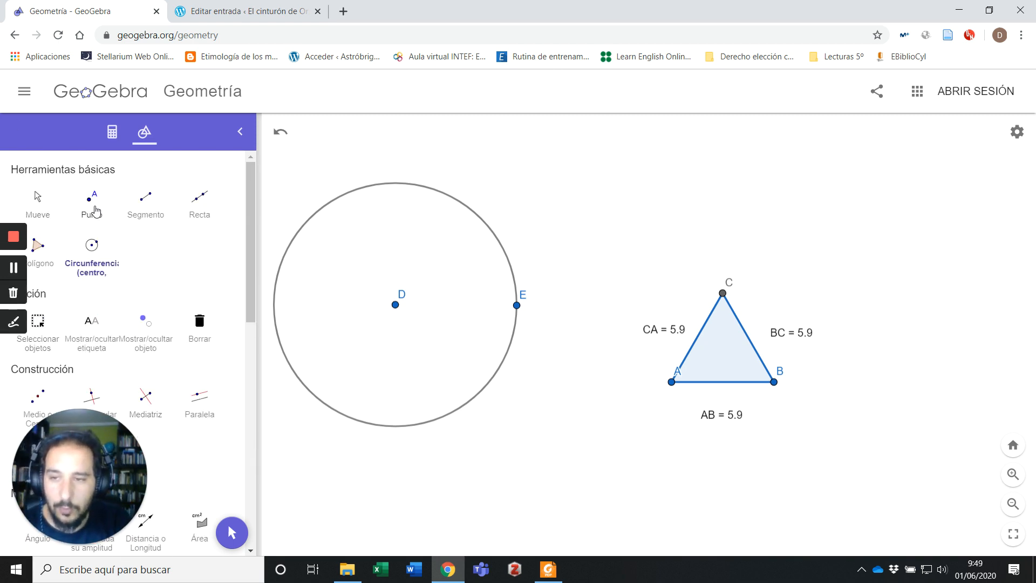
click(93, 208)
click(429, 188)
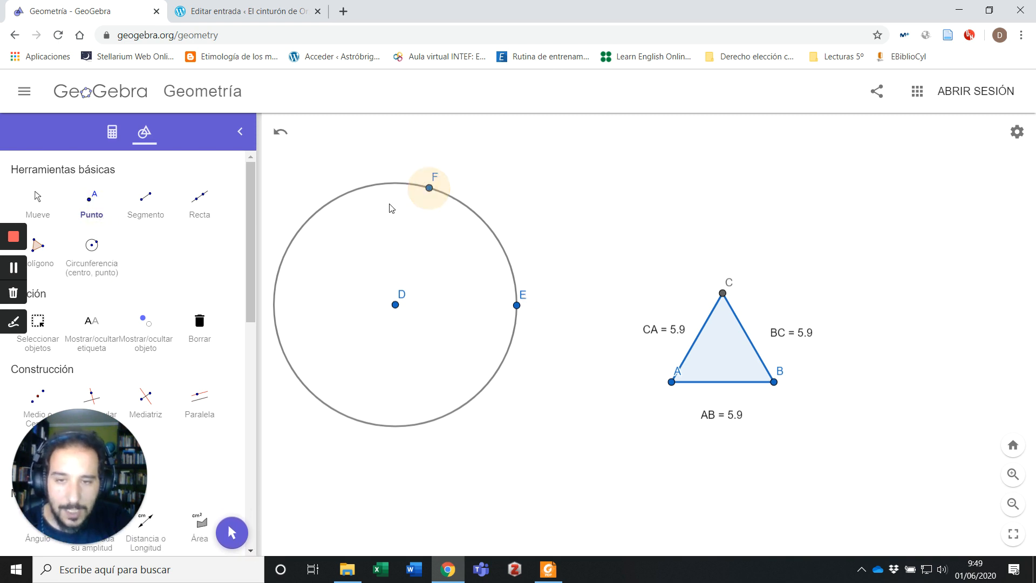
click(300, 232)
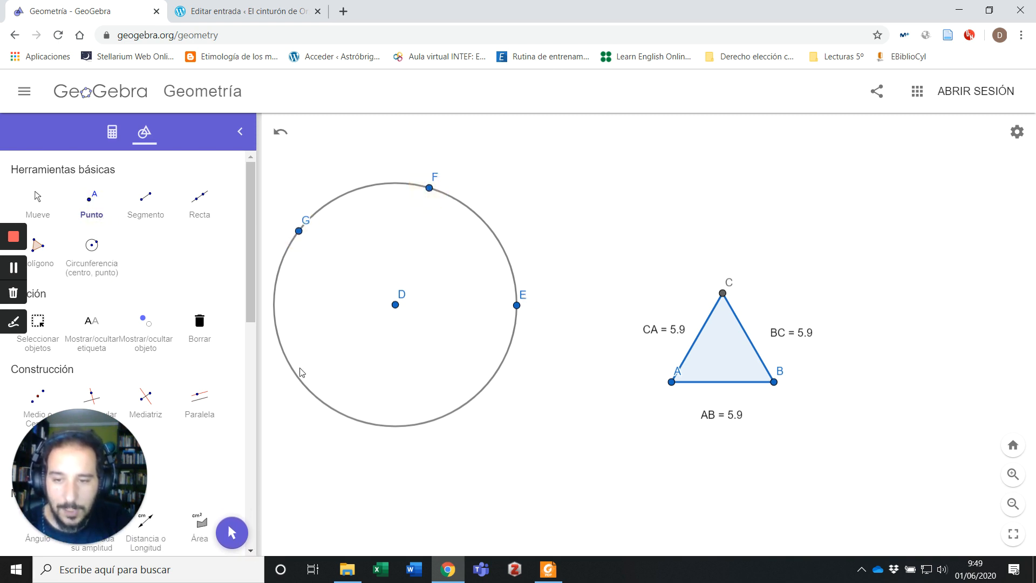
click(300, 382)
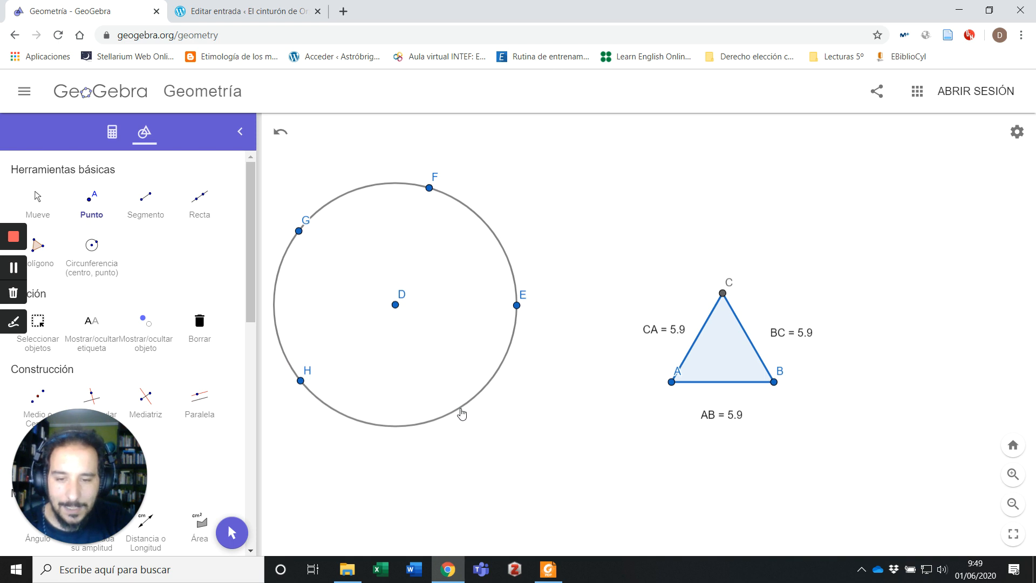
click(459, 409)
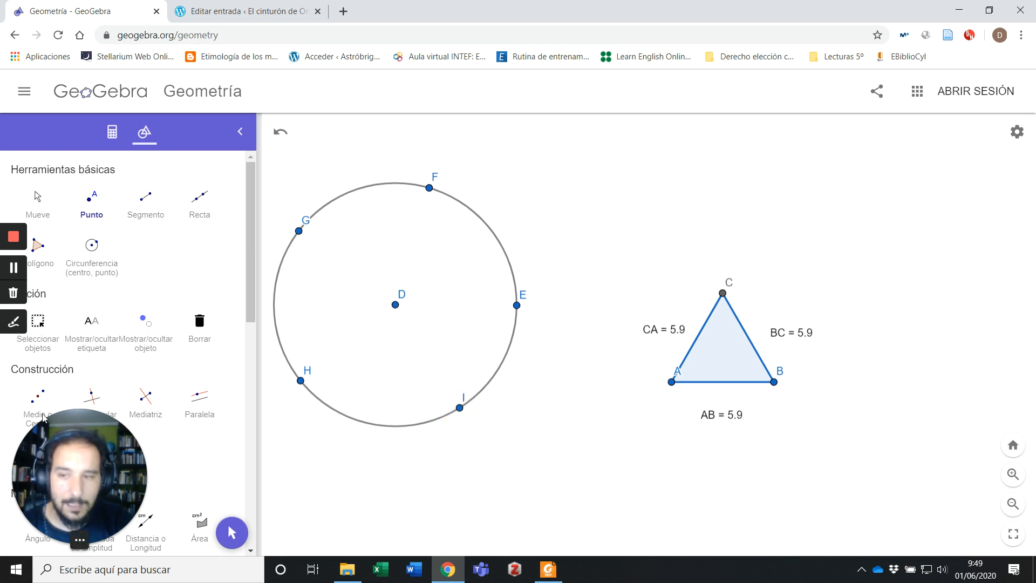
Measure the distance between the circle's centre D and point F with the distance tool
scroll(144, 400, down, 3)
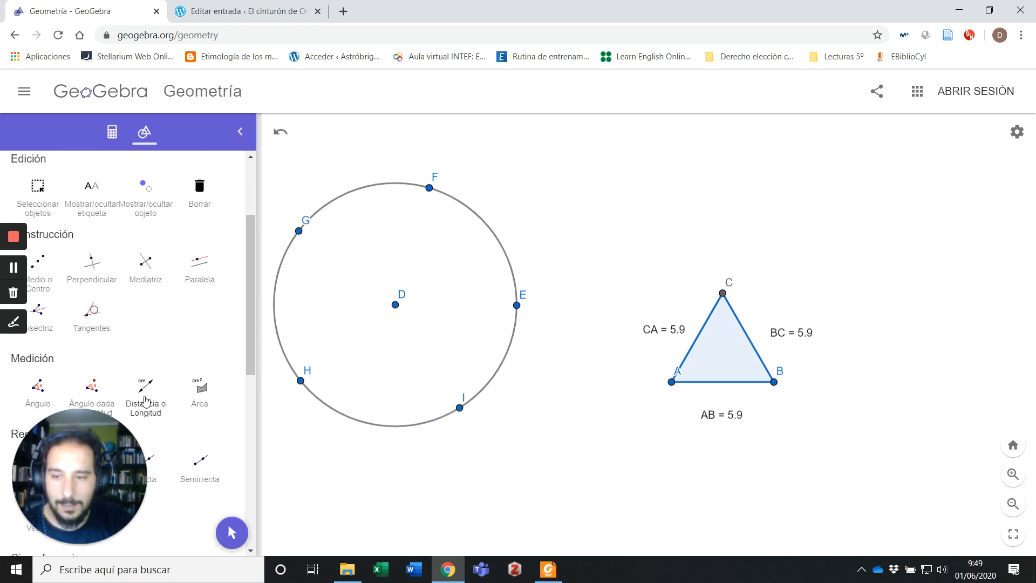
click(145, 398)
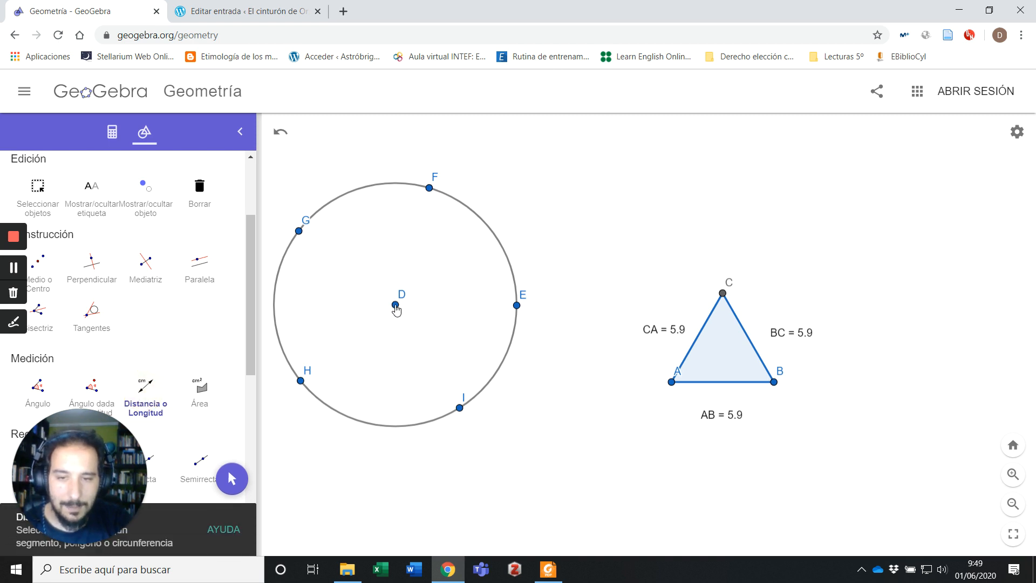
click(396, 306)
click(429, 188)
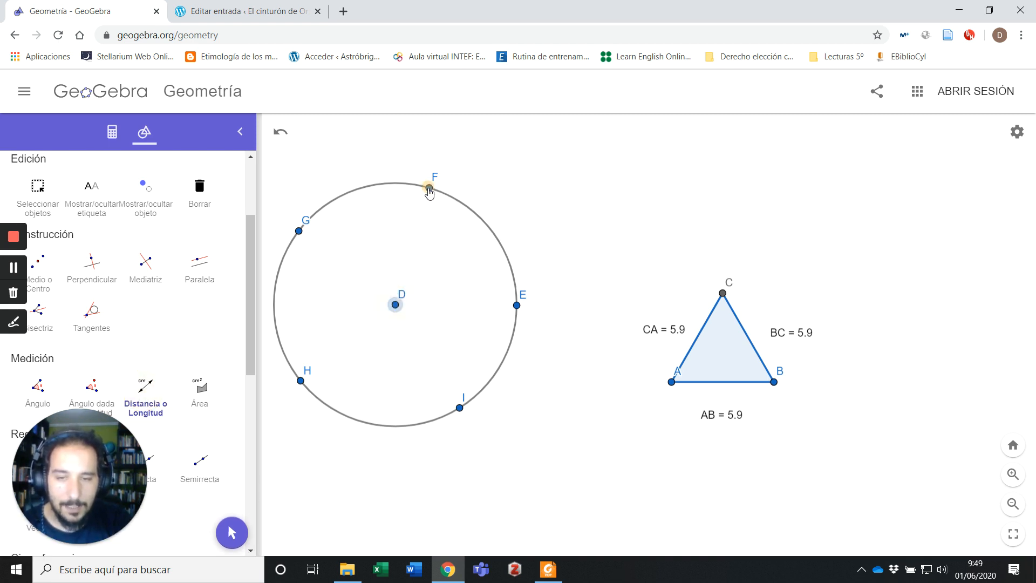
click(145, 391)
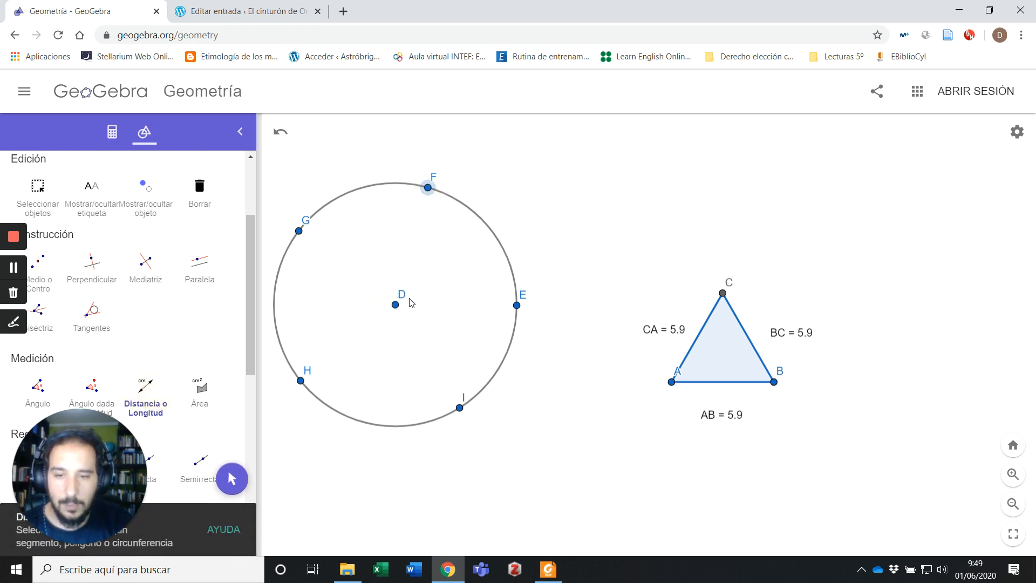
click(396, 304)
click(428, 187)
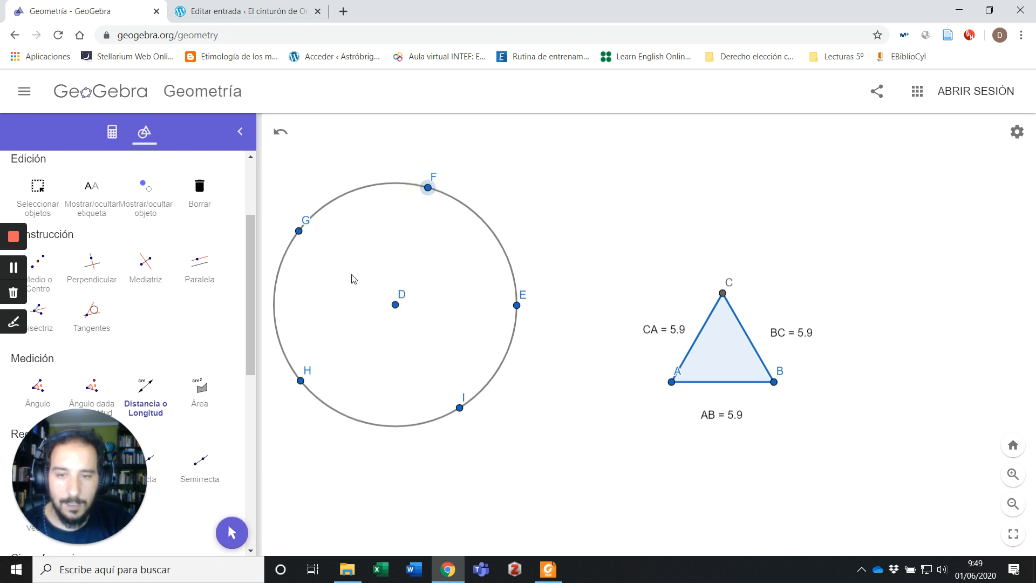
click(147, 387)
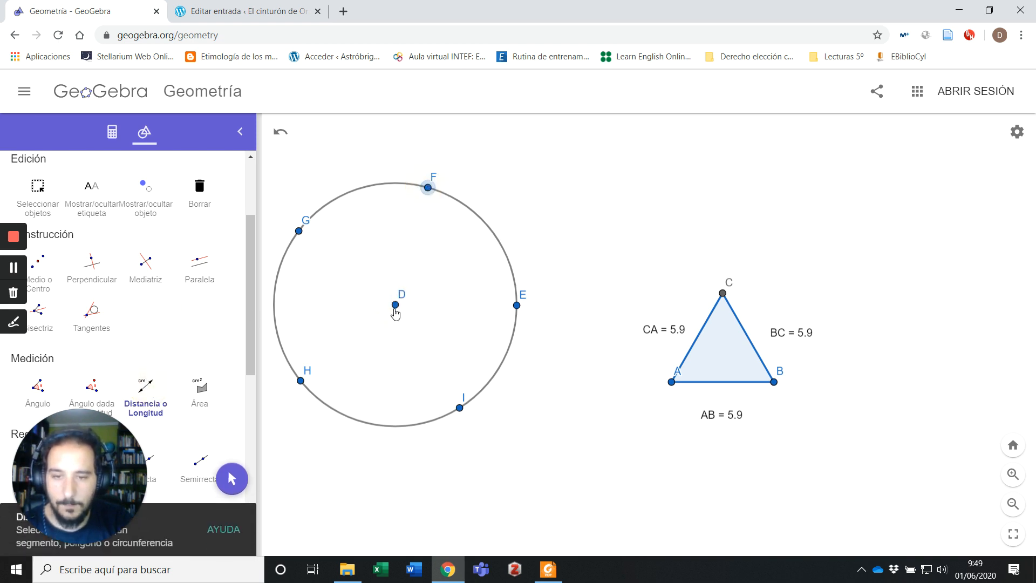
click(396, 311)
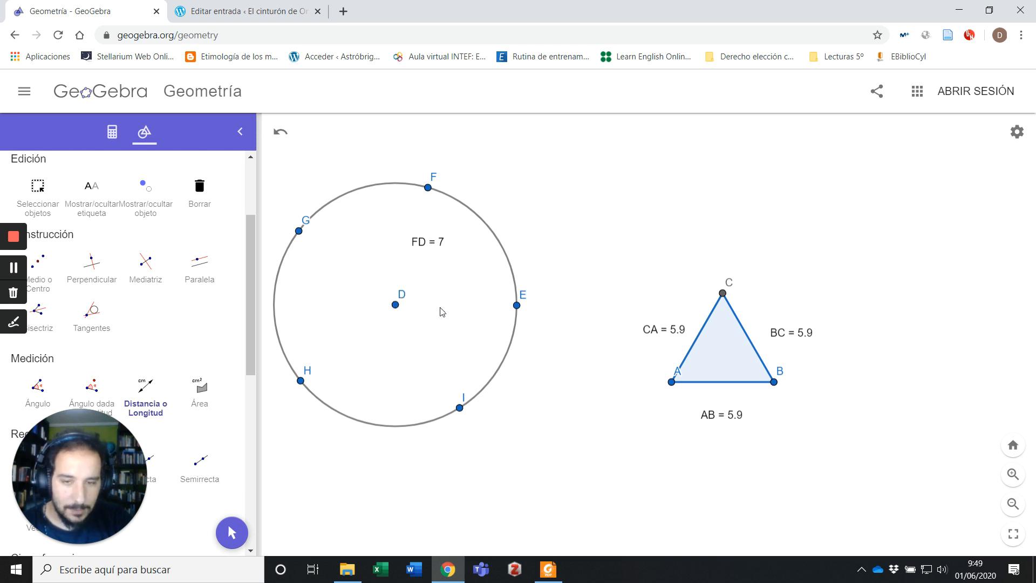
Measure the distances from centre D to points H, E, G and I on the circle
click(153, 388)
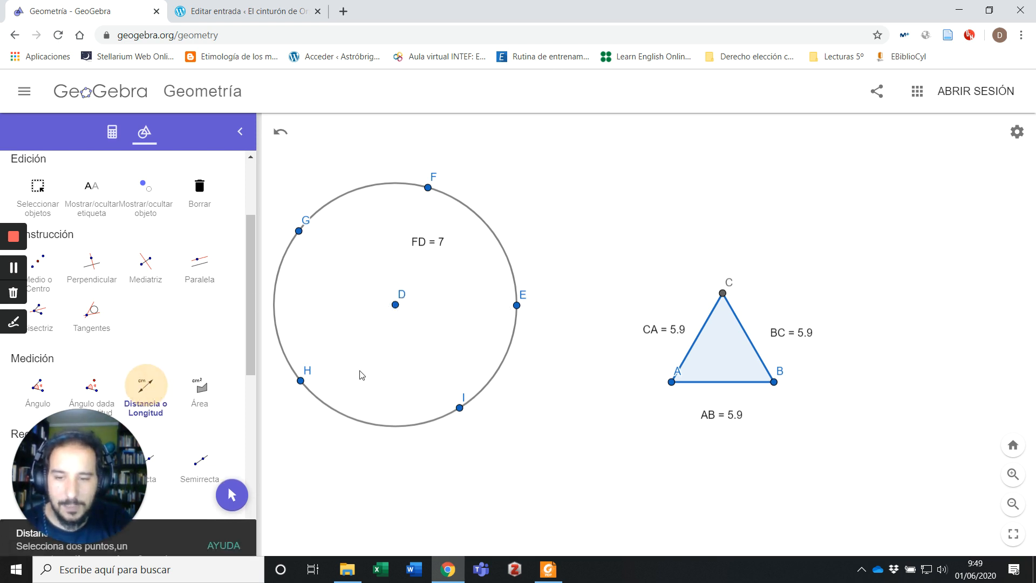
click(395, 305)
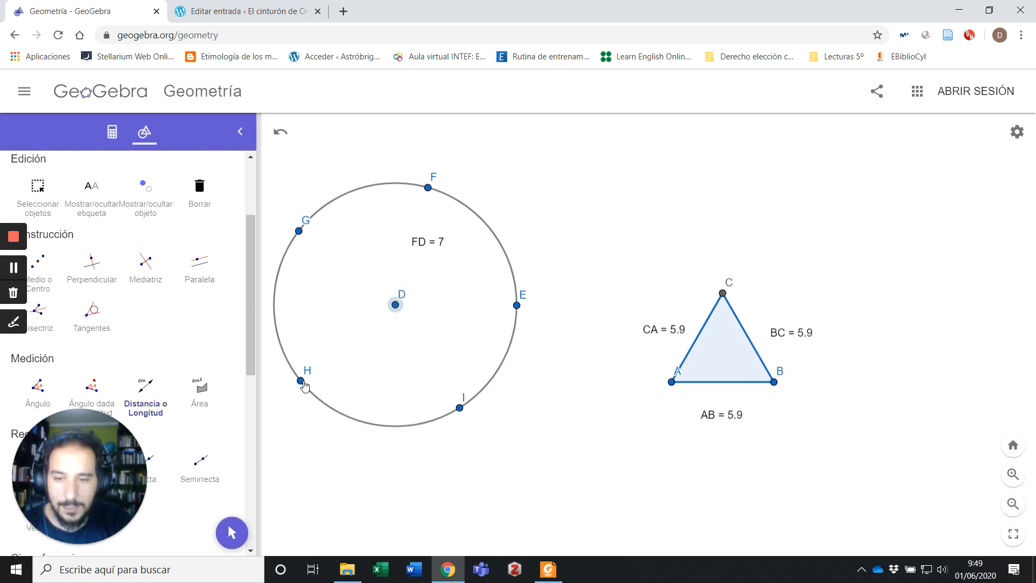
click(302, 381)
click(395, 304)
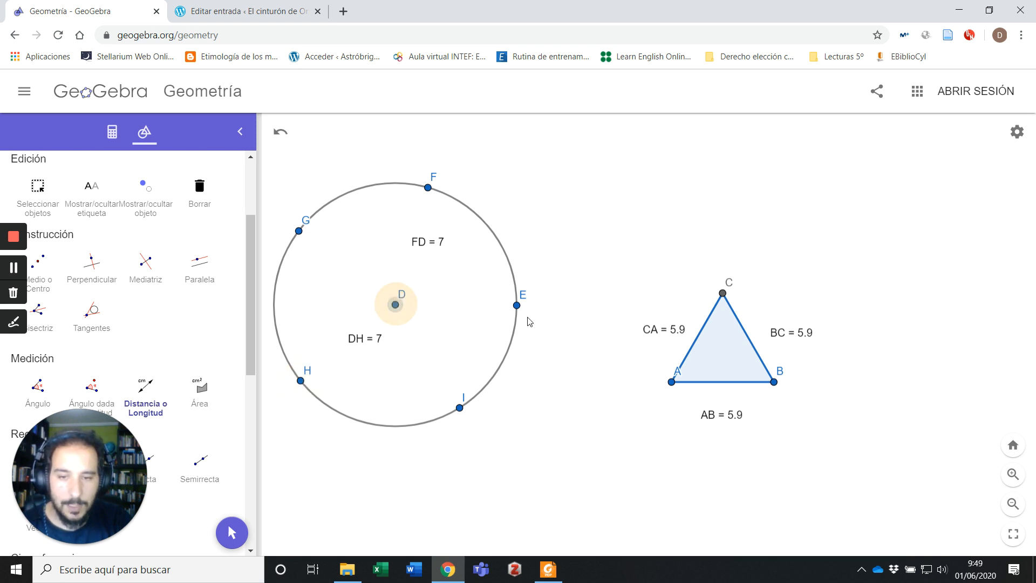
click(517, 306)
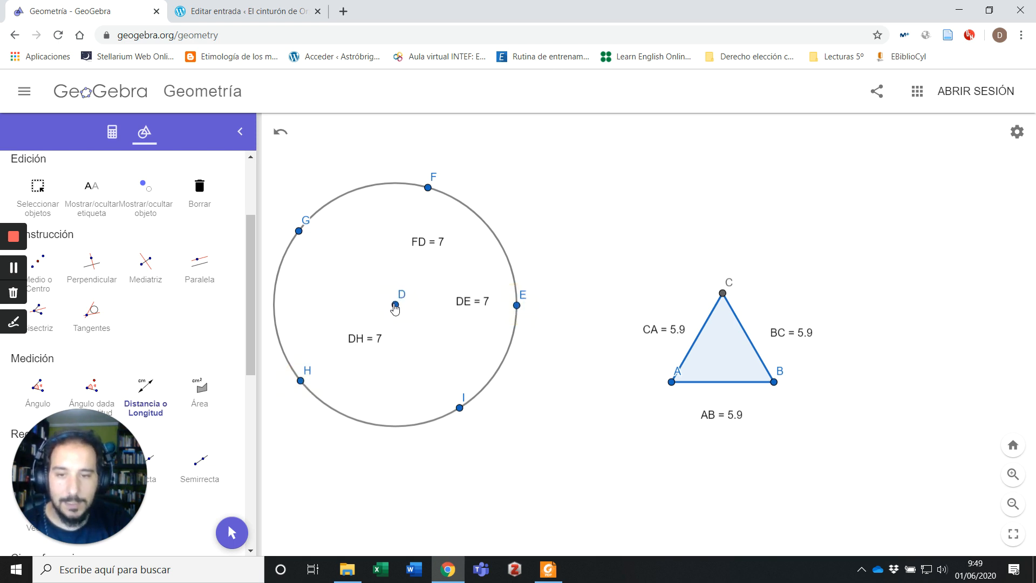
click(395, 305)
click(299, 232)
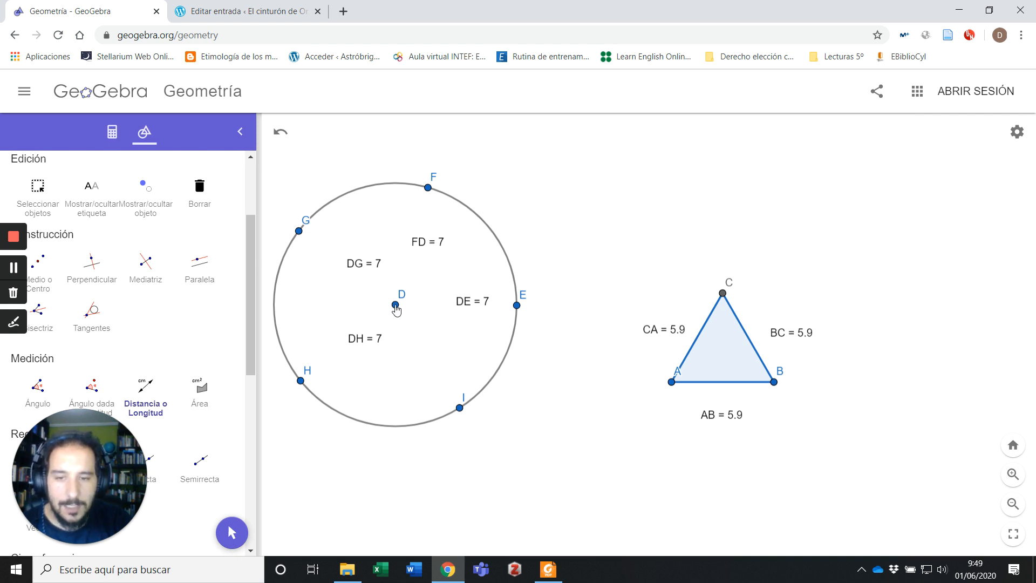
click(395, 305)
click(460, 409)
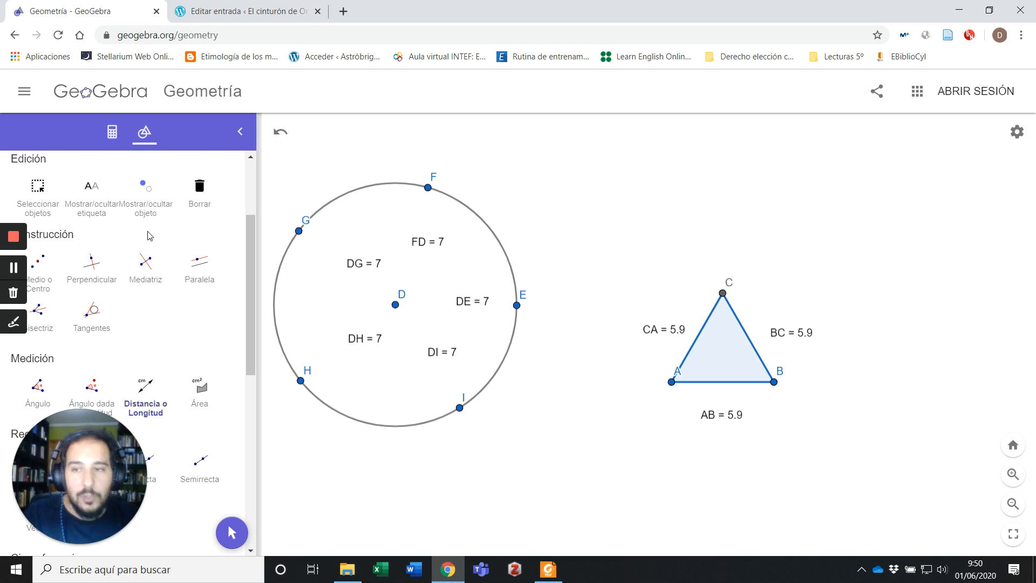
Delete the five distance labels between centre D and the points on the circle
scroll(149, 236, up, 3)
click(37, 202)
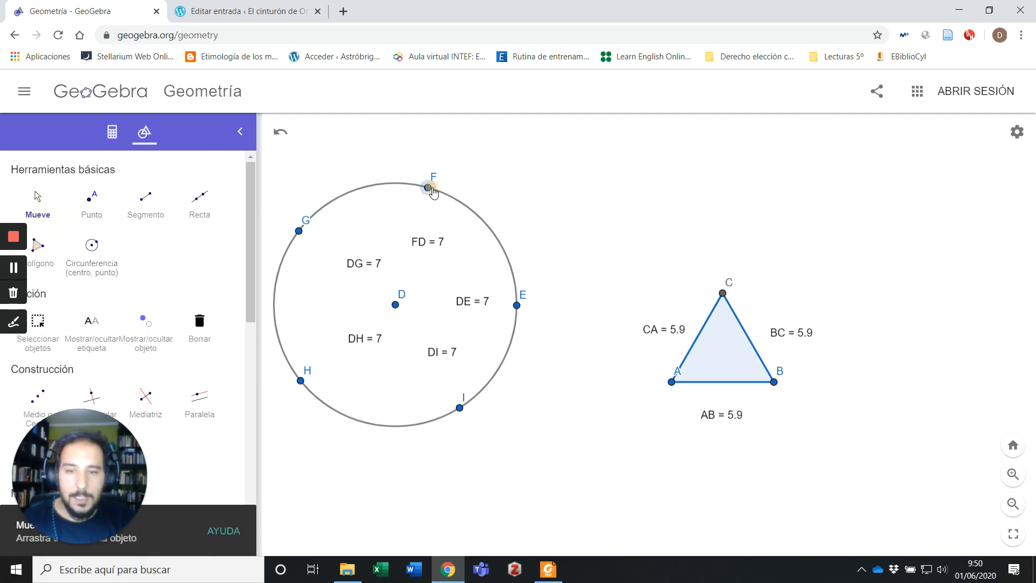
click(432, 189)
click(426, 241)
key(Delete)
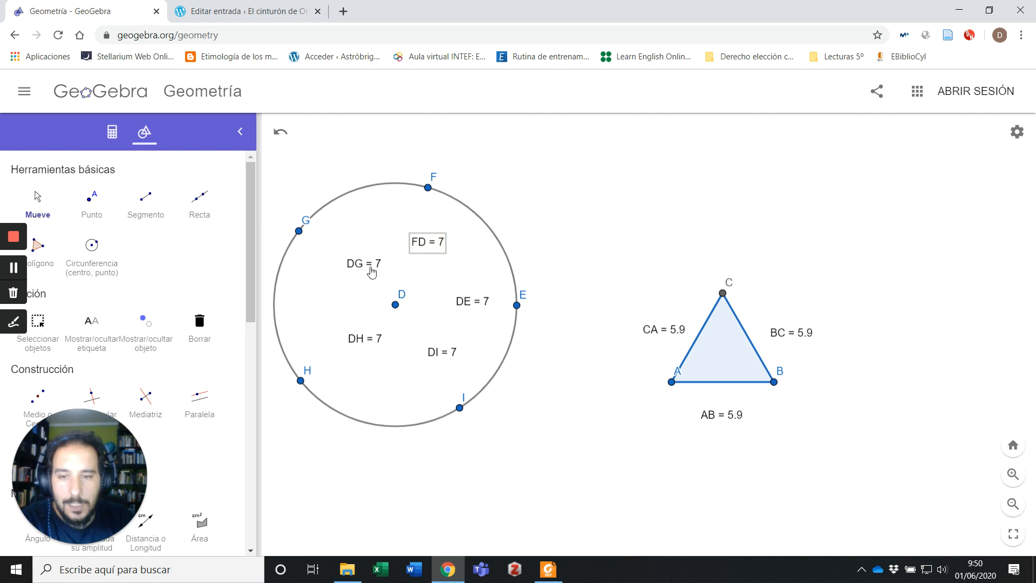
click(367, 264)
key(Delete)
click(465, 302)
key(Delete)
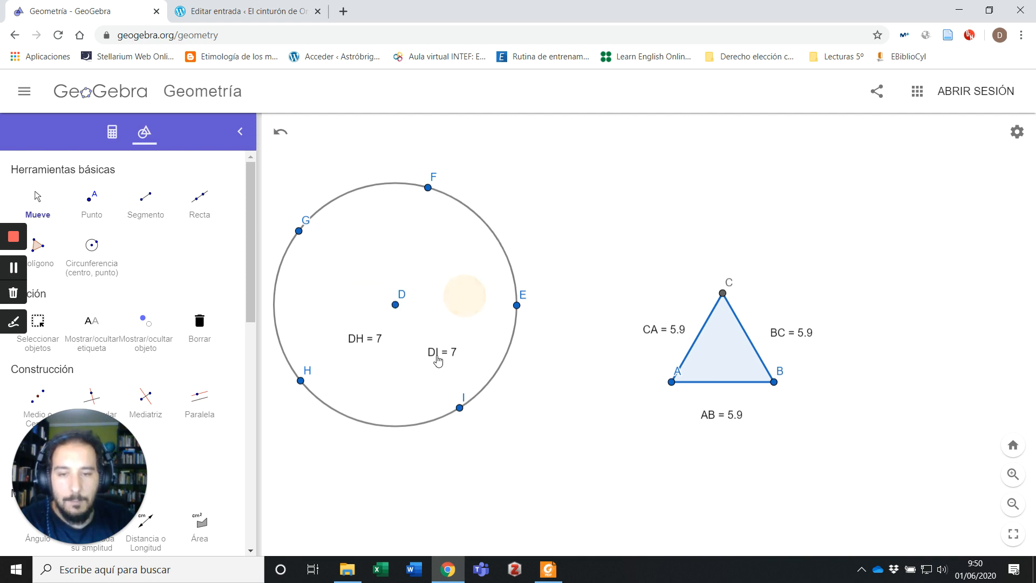
click(438, 354)
key(Delete)
click(353, 338)
key(Delete)
Delete the circle and all its points by removing centre D and the leftover point E
click(397, 306)
key(Delete)
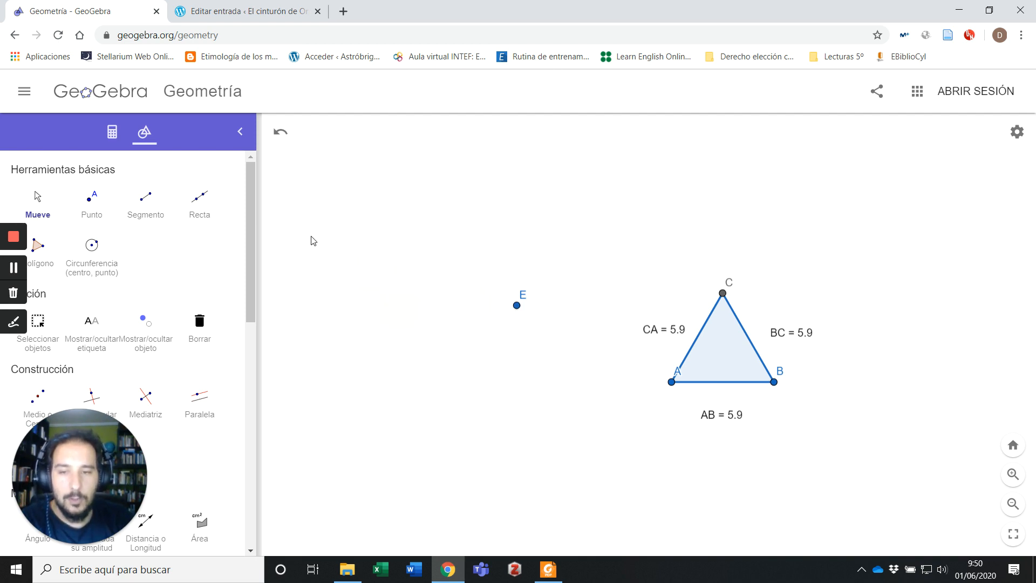
click(518, 302)
key(Delete)
scroll(721, 415, up, 5)
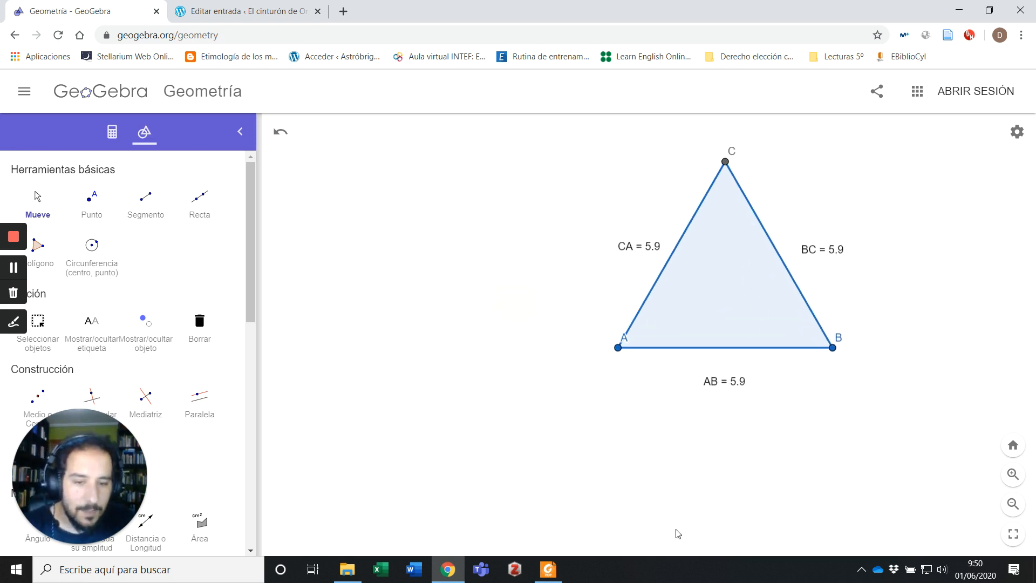
Draw a circle centred on vertex A with the Compass tool, using triangle side AB as the radius
mouse_move(837, 437)
mouse_down()
mouse_move(843, 452)
mouse_move(798, 478)
mouse_move(643, 459)
mouse_up()
scroll(925, 349, down, 2)
drag(927, 351, 893, 348)
drag(899, 281, 867, 304)
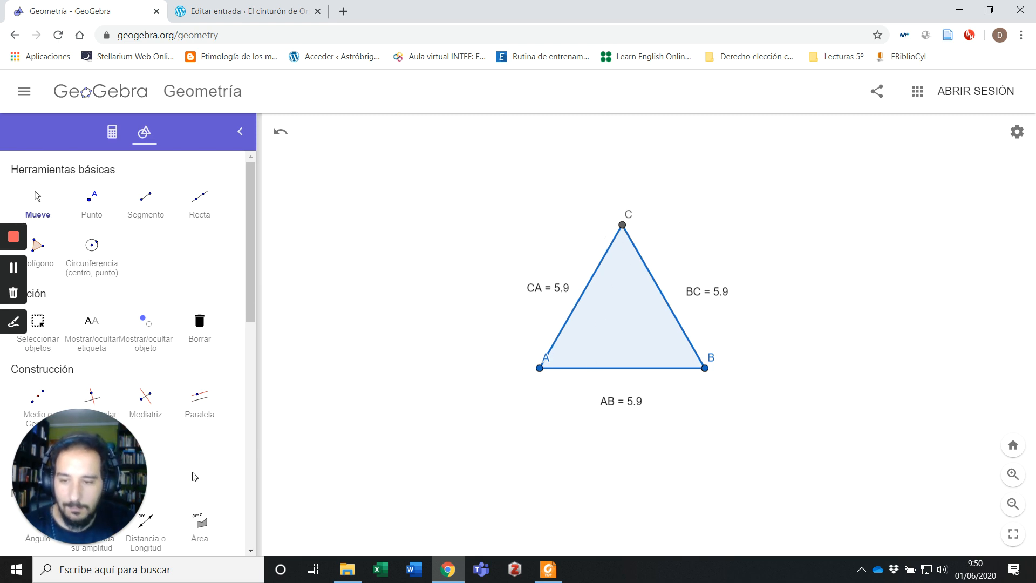
click(197, 324)
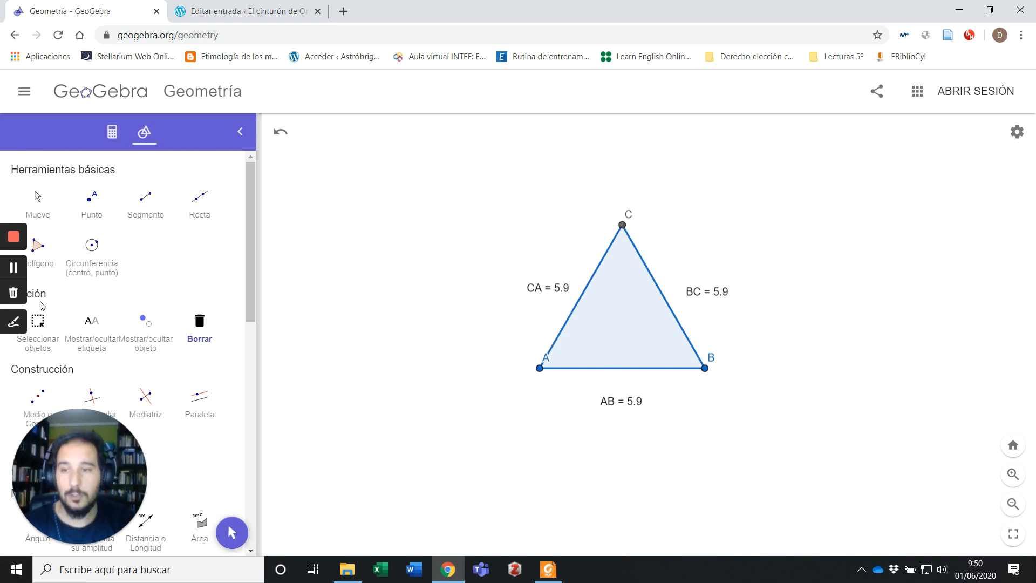
scroll(124, 356, down, 10)
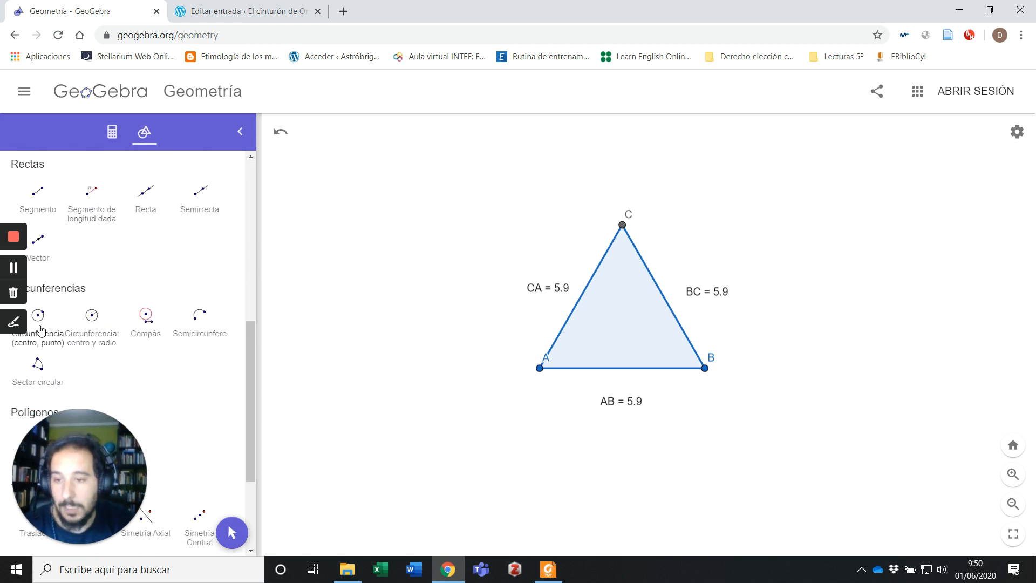
click(146, 323)
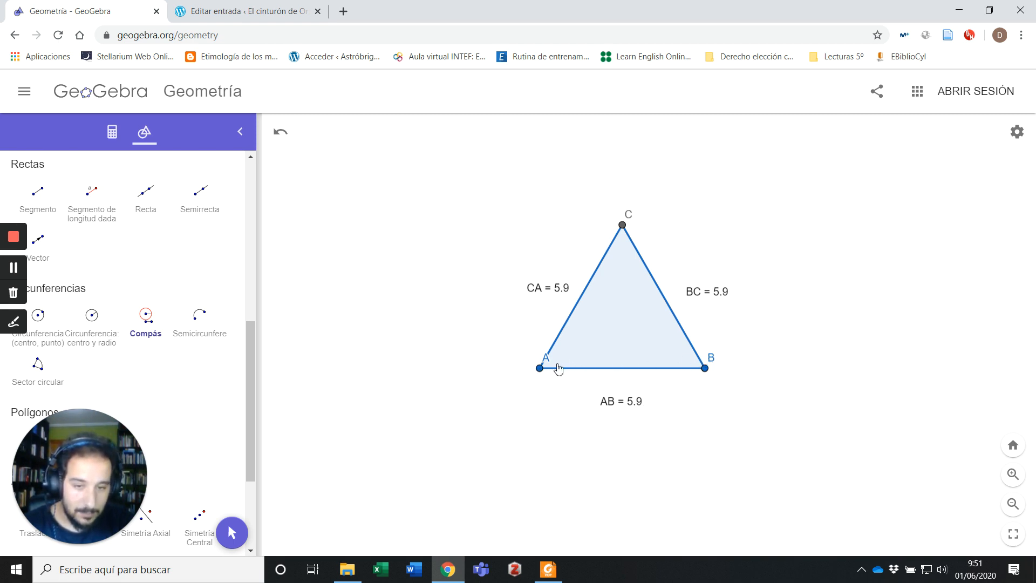
click(539, 368)
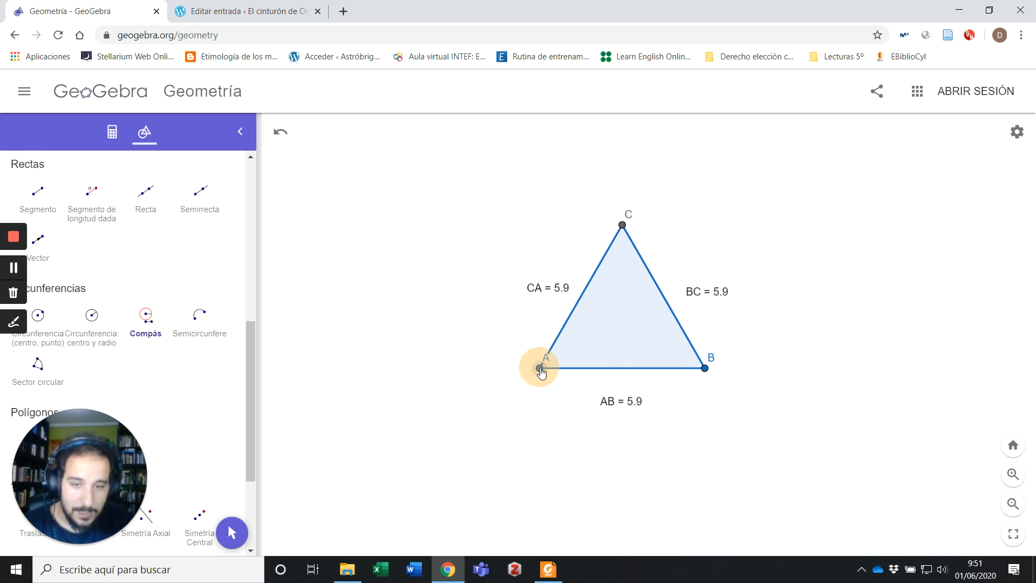
click(705, 368)
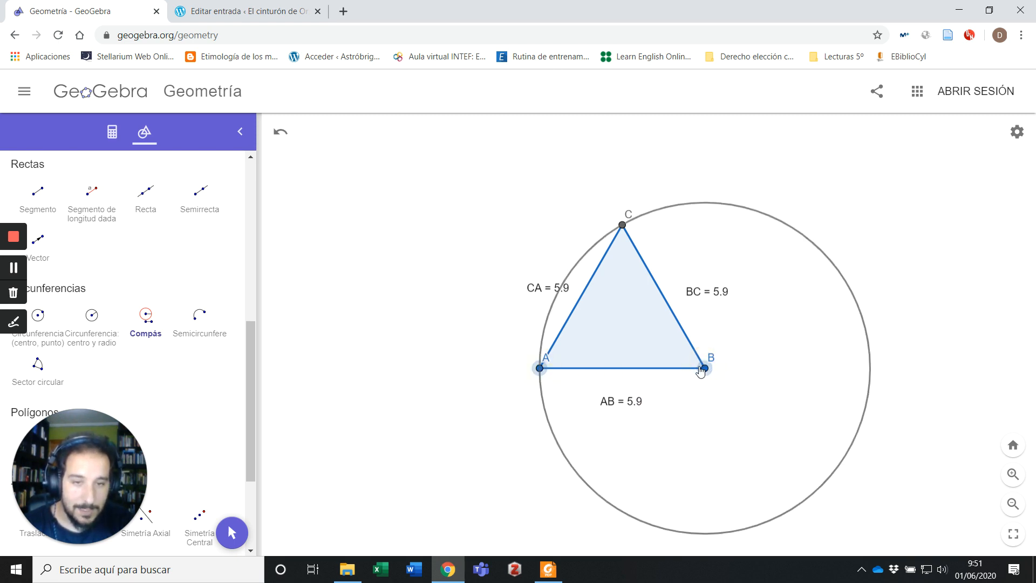
click(540, 368)
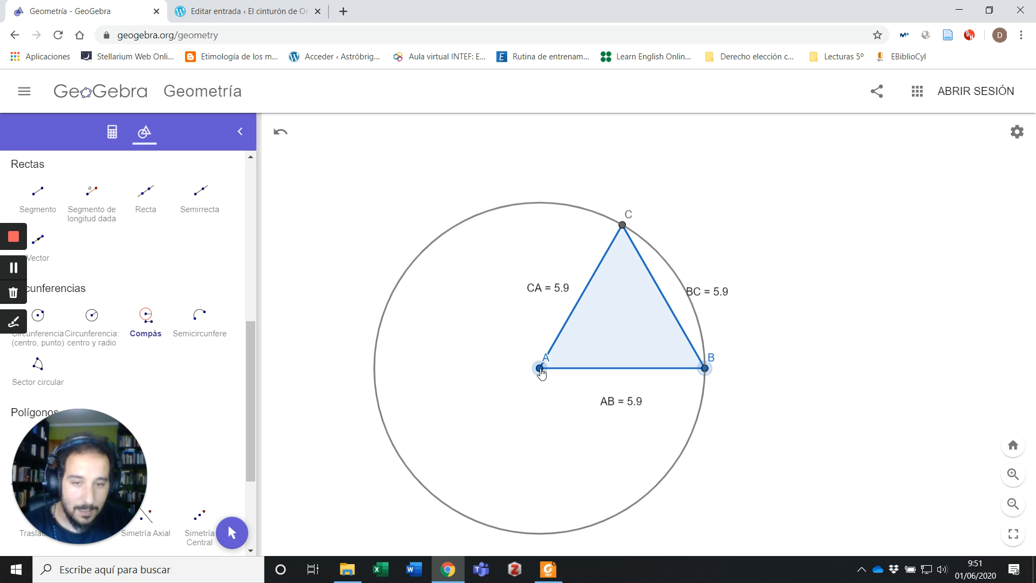
click(540, 369)
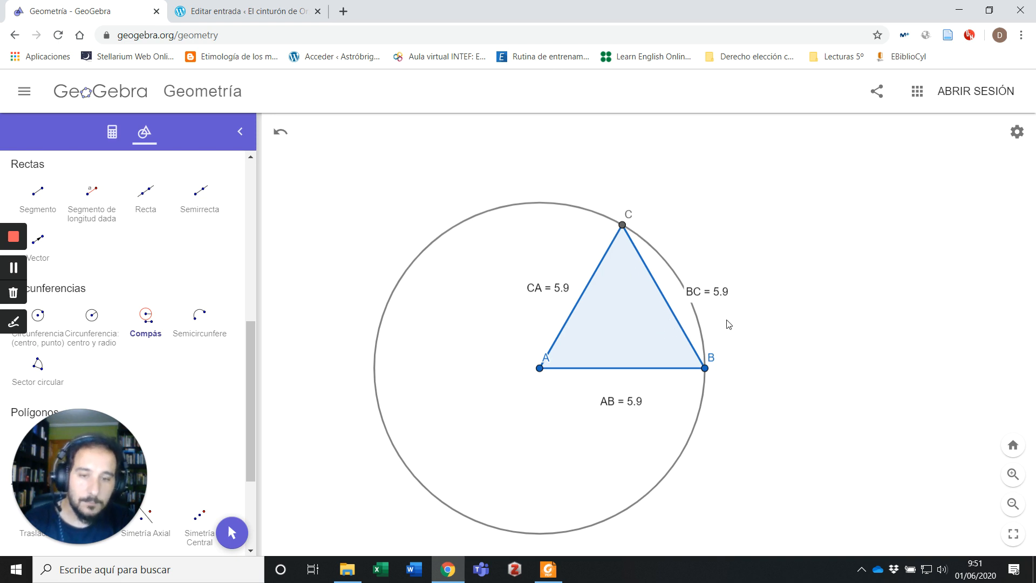
scroll(728, 324, down, 3)
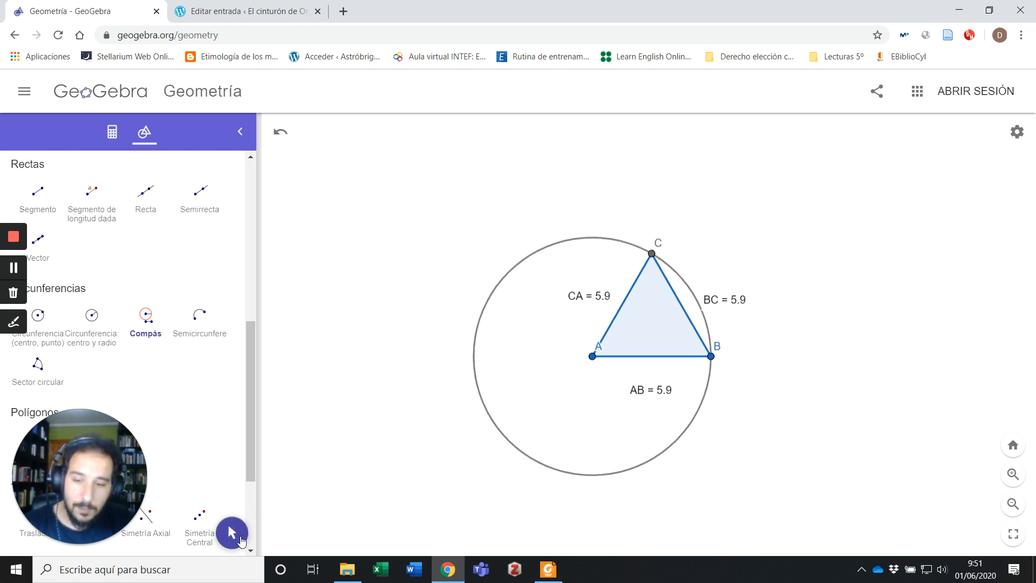
key(Escape)
drag(869, 417, 704, 390)
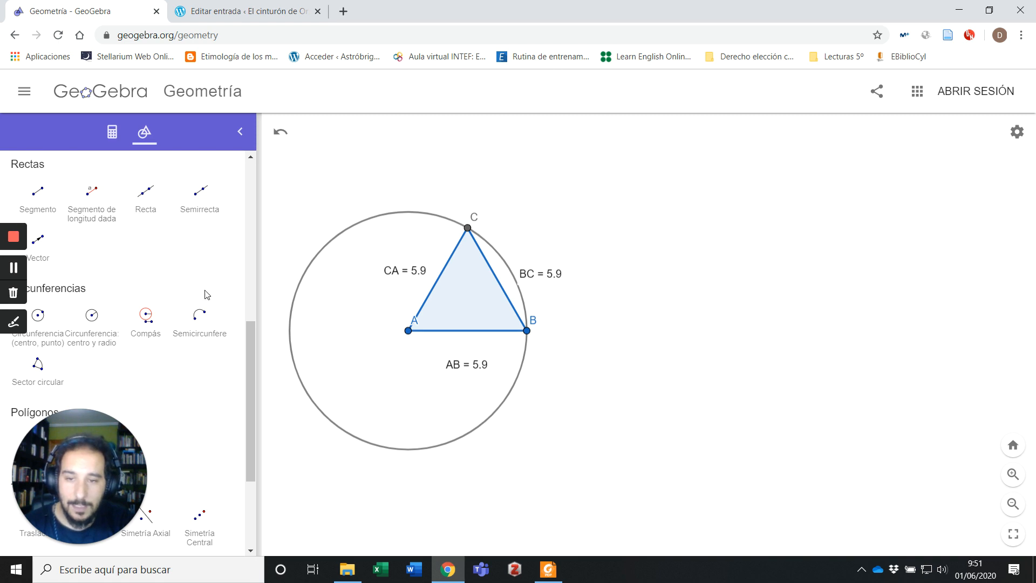
Place three points on the circle around A, away from the triangle's vertices
scroll(203, 293, up, 5)
click(92, 208)
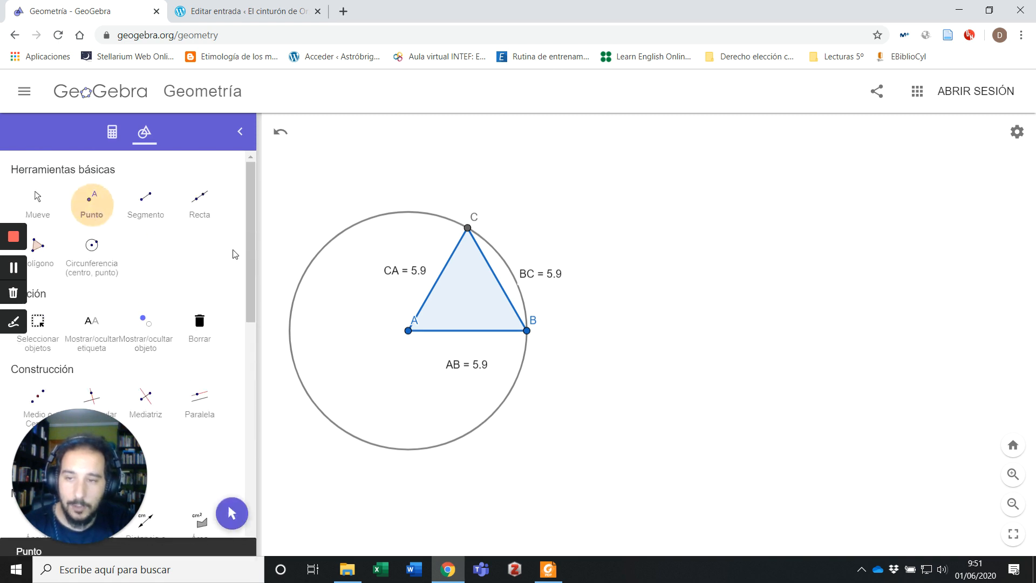
click(311, 262)
click(313, 401)
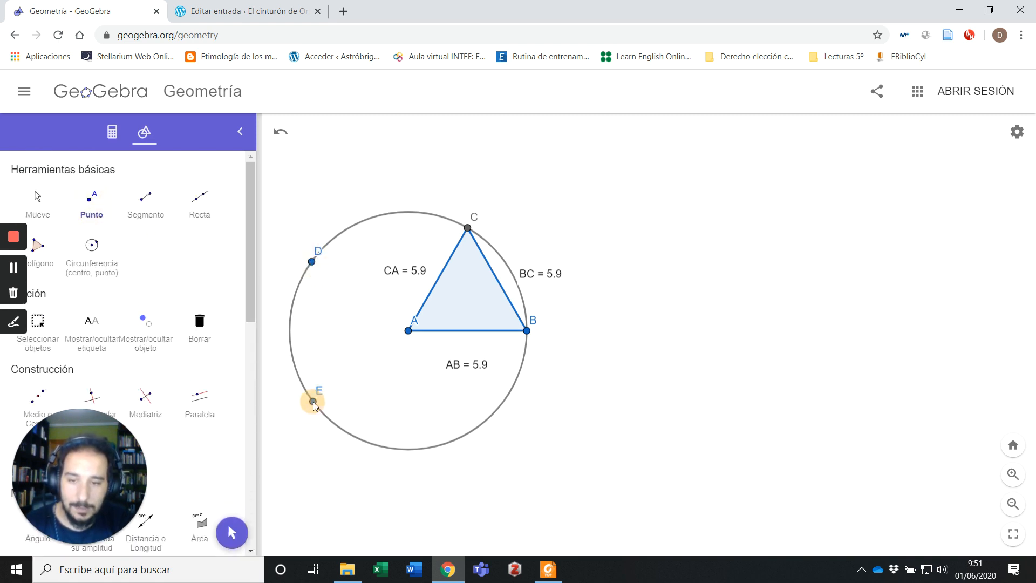
click(424, 448)
Measure the distances from centre A to points D, E and F on the circle
scroll(221, 385, down, 4)
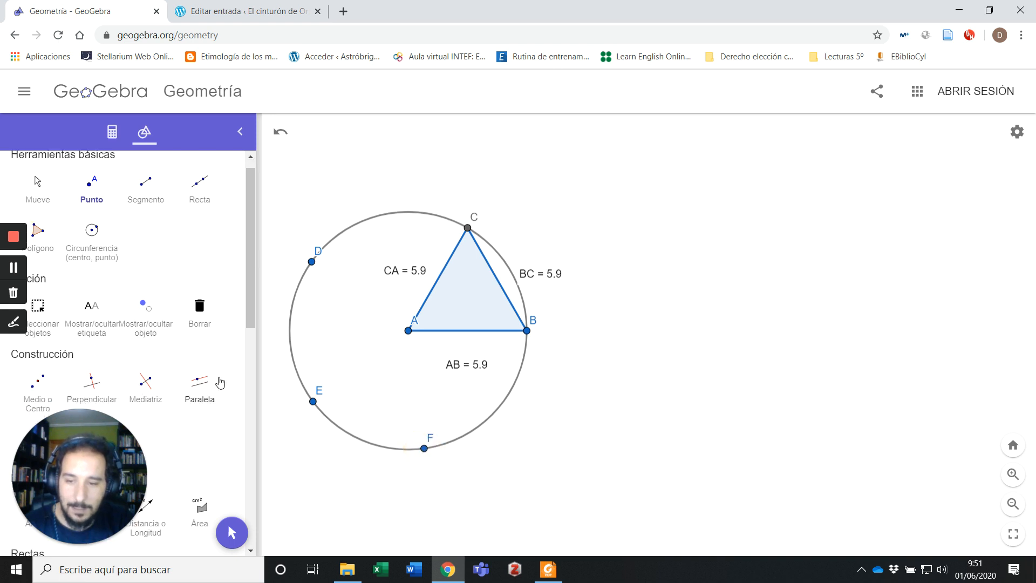
click(147, 349)
click(408, 330)
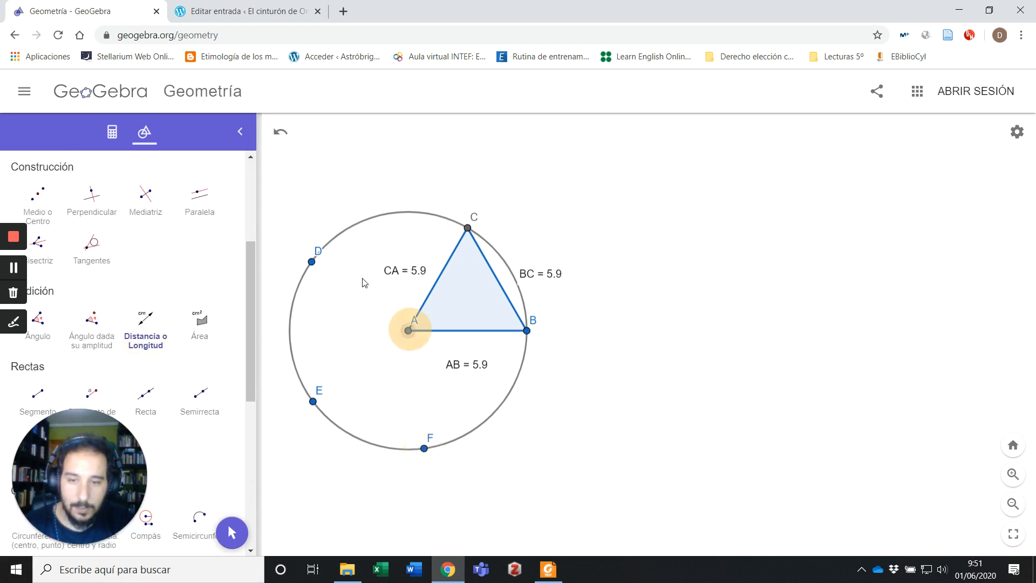
click(311, 262)
click(408, 331)
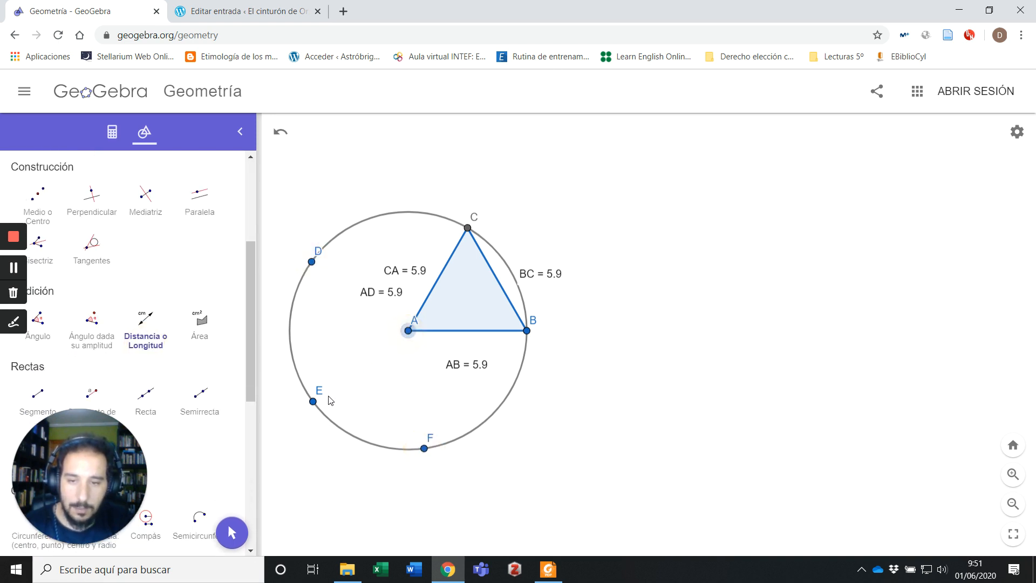
click(313, 401)
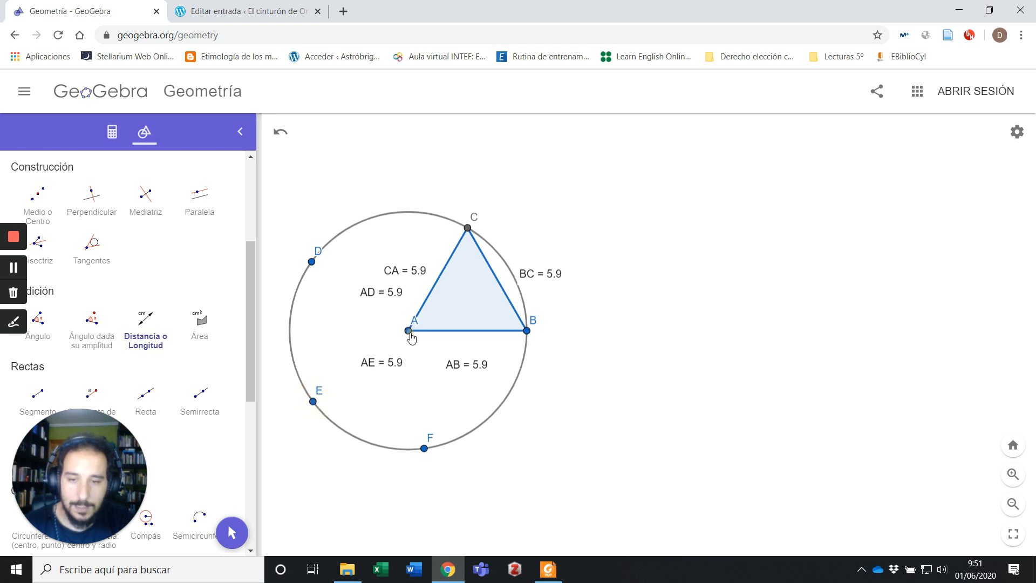
click(408, 330)
click(424, 448)
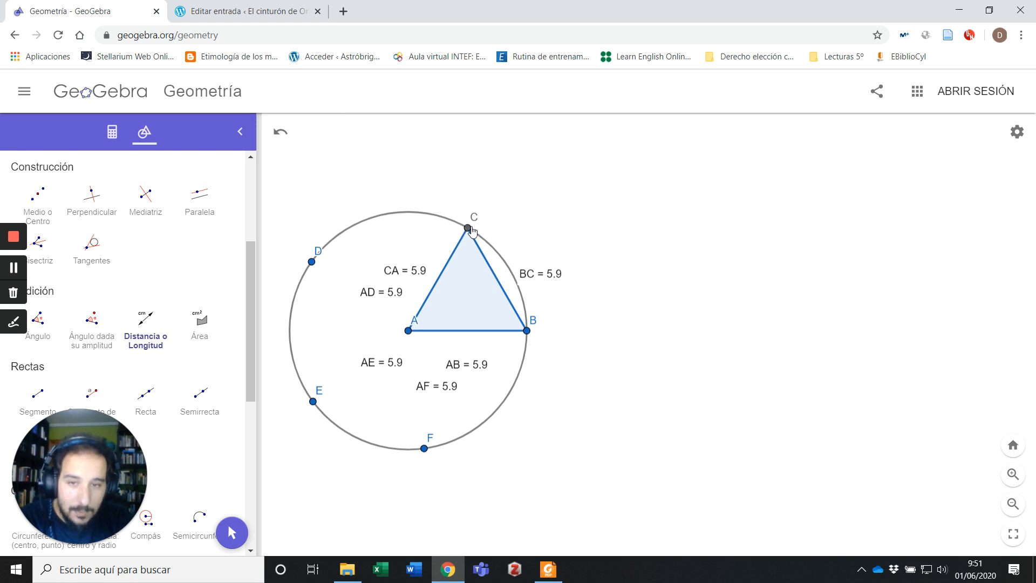
Undo the three distance measurements and the three extra points on the circle around A
click(283, 132)
click(283, 132)
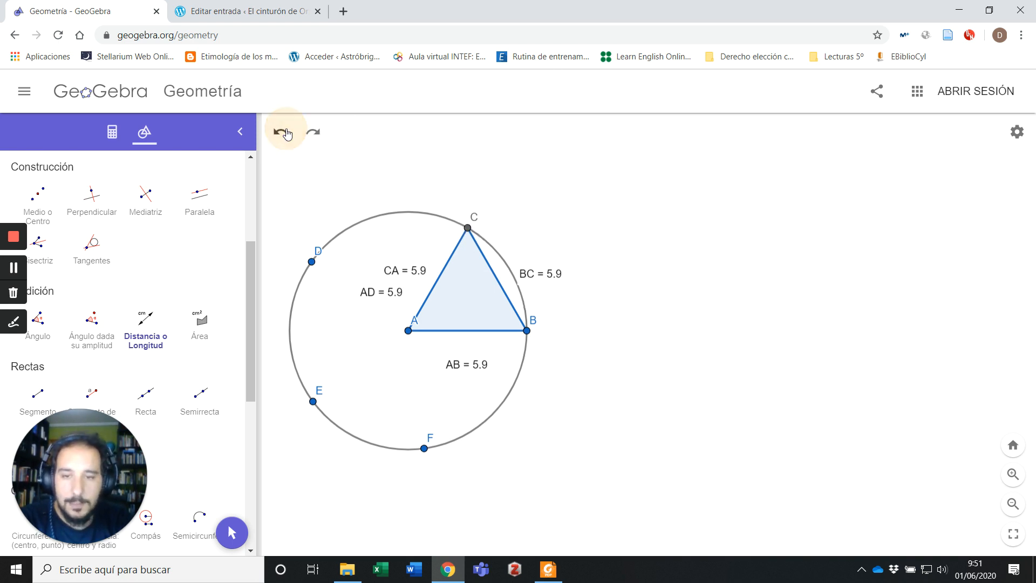
click(285, 133)
click(283, 132)
click(283, 132)
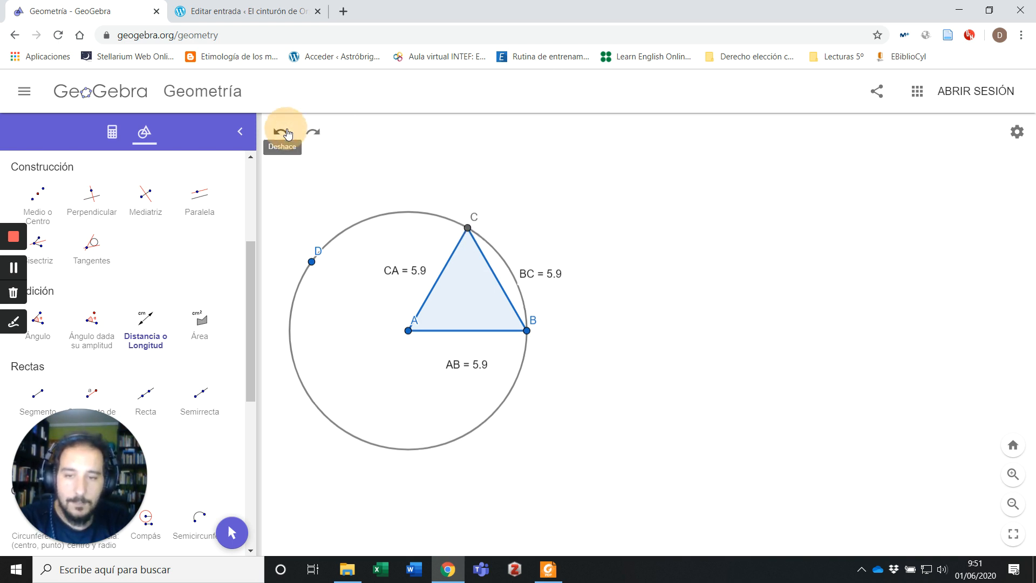
click(283, 133)
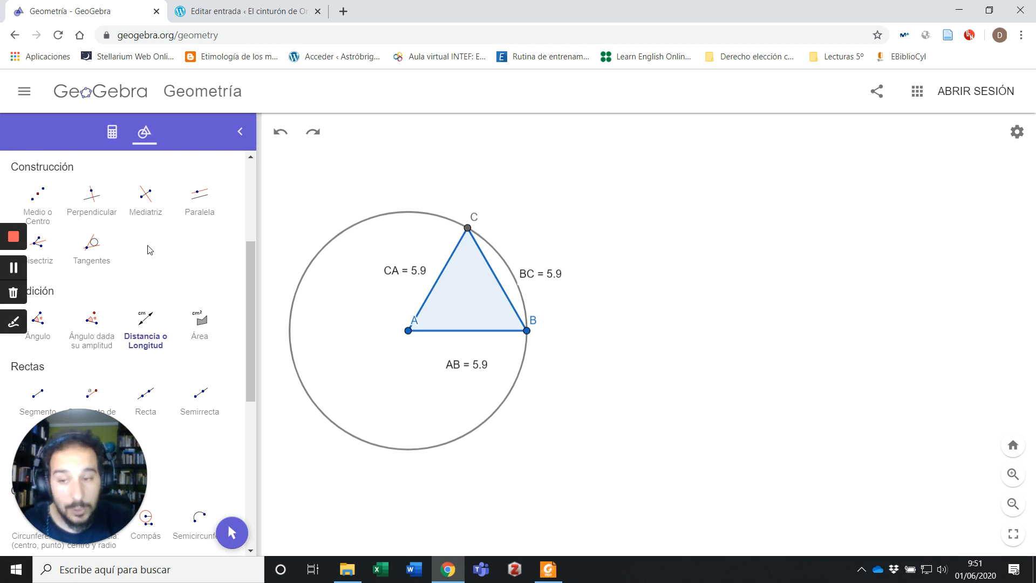
Draw a separate circle by centre and point beside the triangle, and join its centre D to point E with a segment
scroll(149, 250, down, 4)
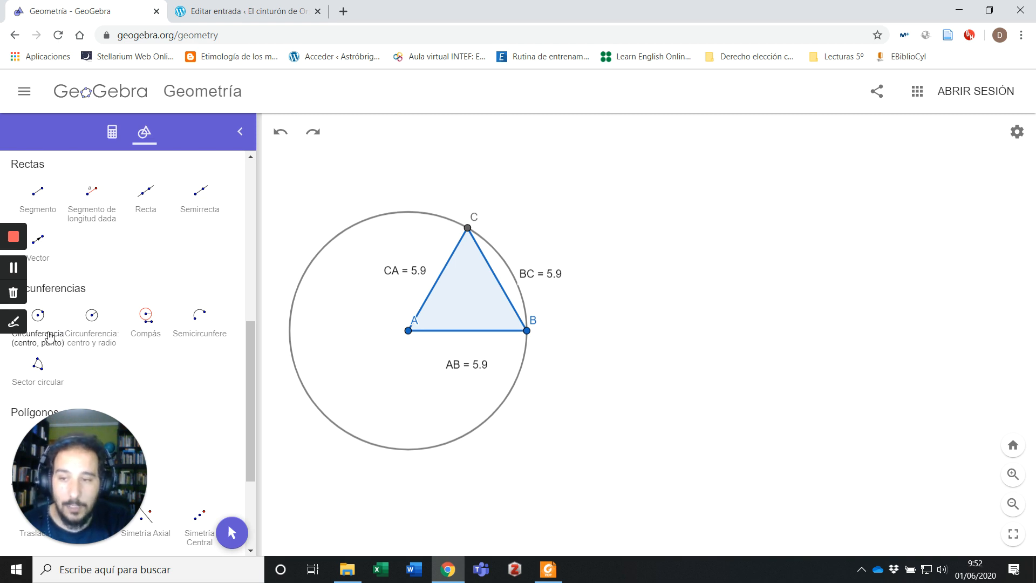
click(43, 326)
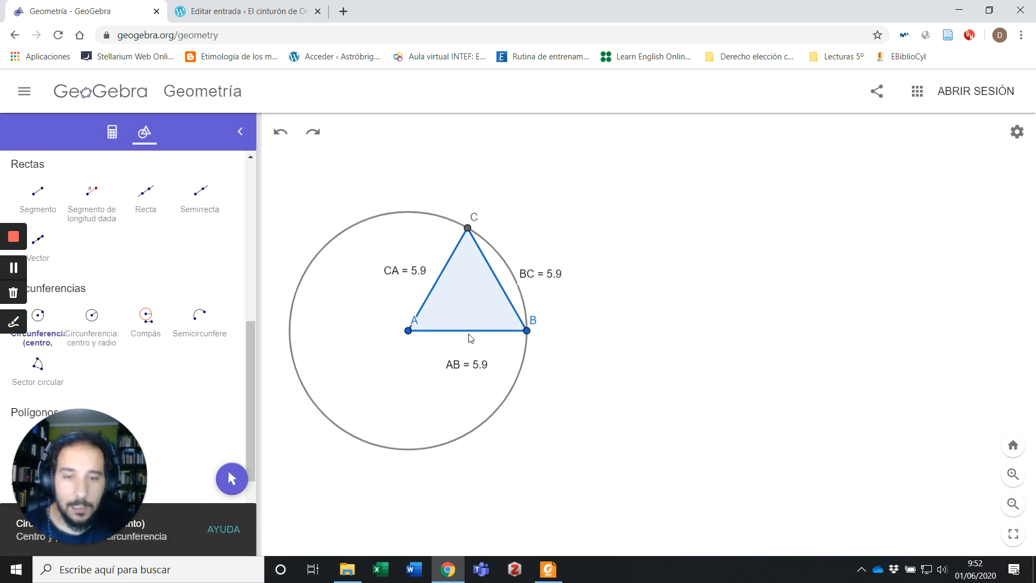
click(750, 344)
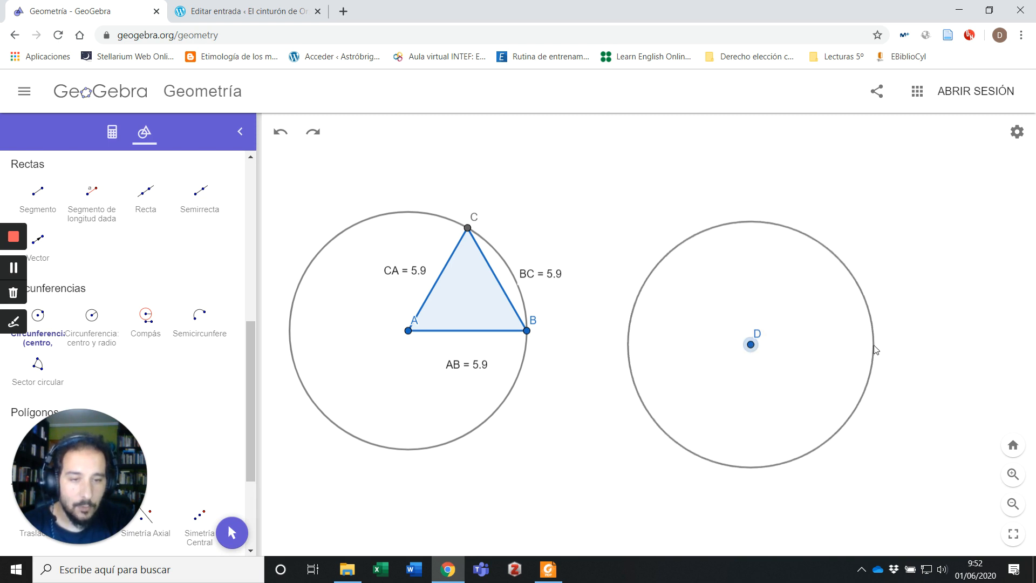
click(874, 346)
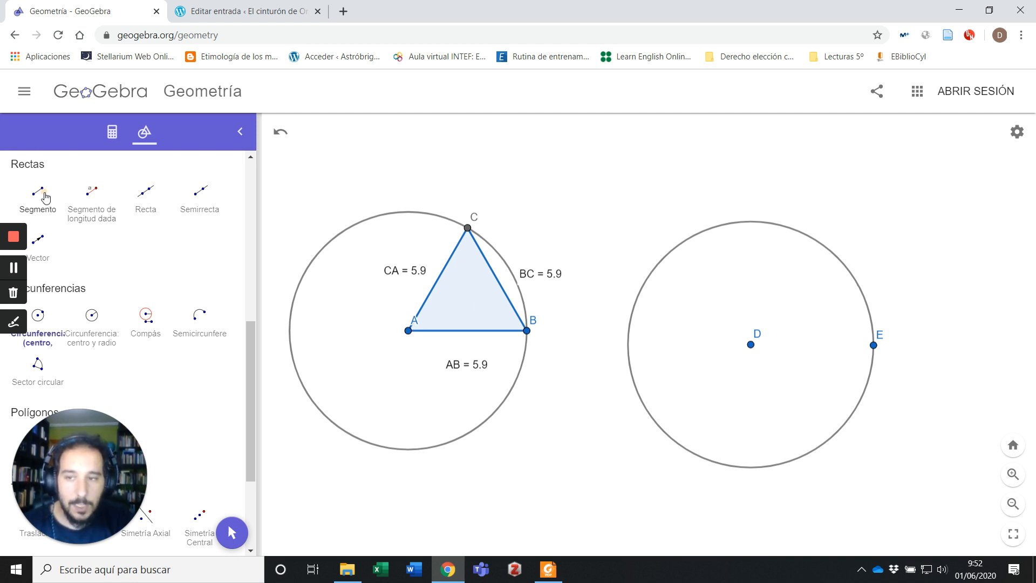
click(44, 197)
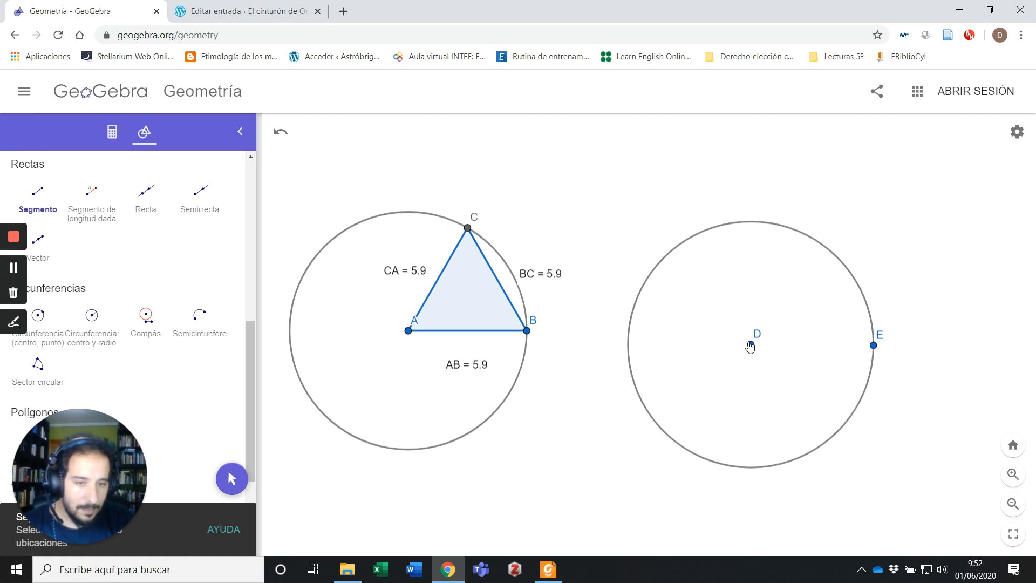
click(750, 345)
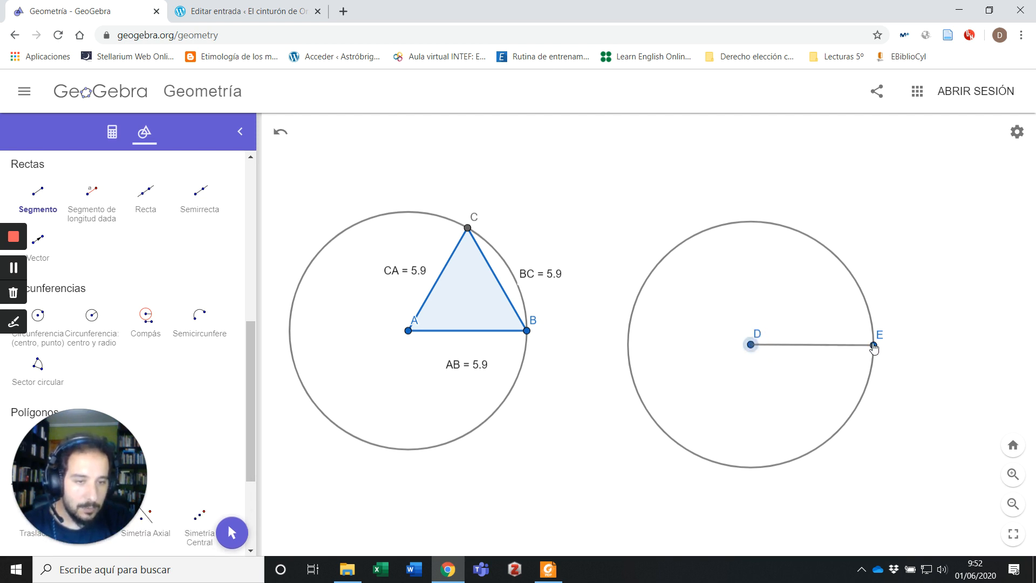
click(872, 344)
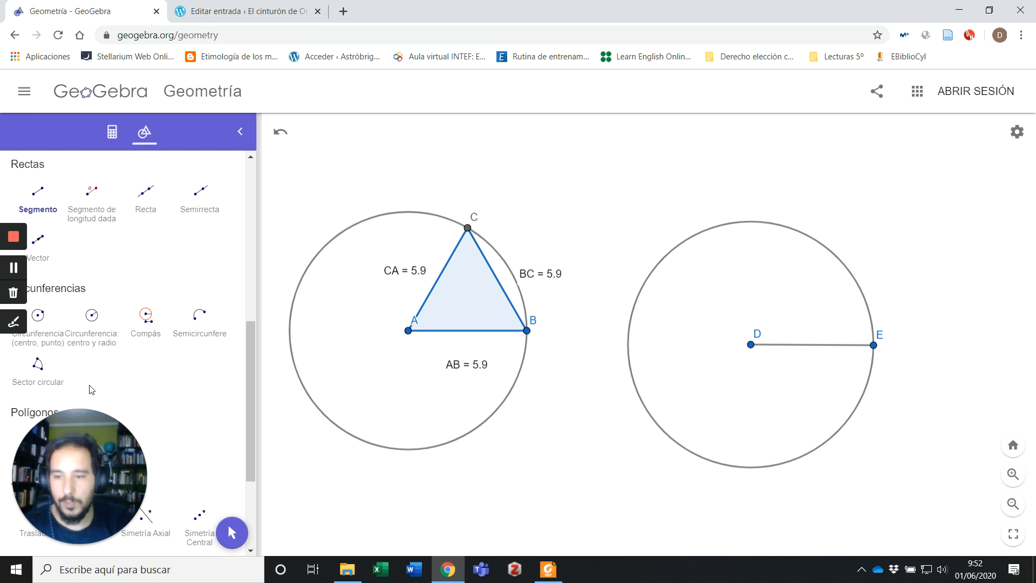
Delete the separate circle and its radius by removing centre D and point E
scroll(49, 212, up, 8)
click(48, 212)
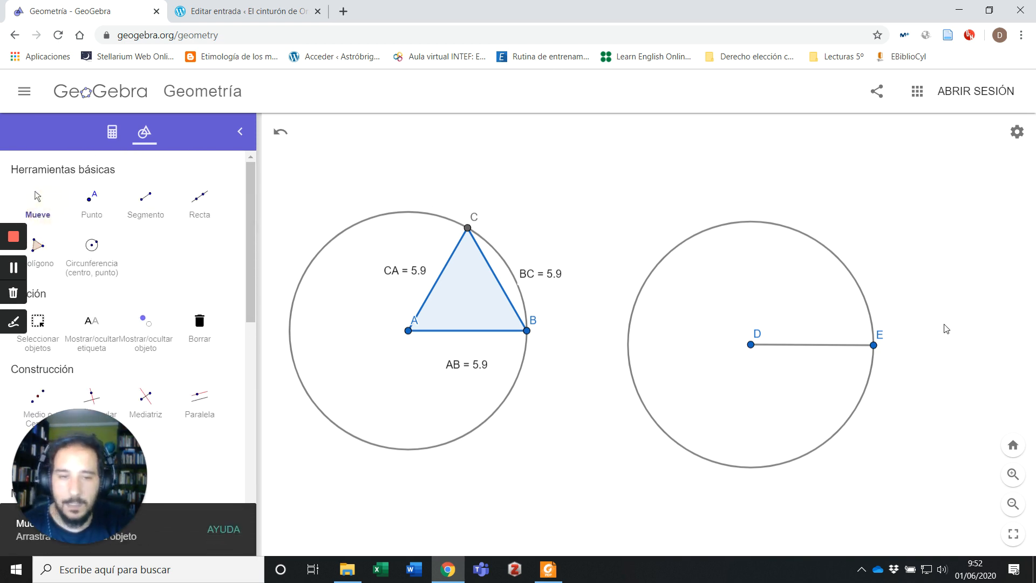
click(870, 325)
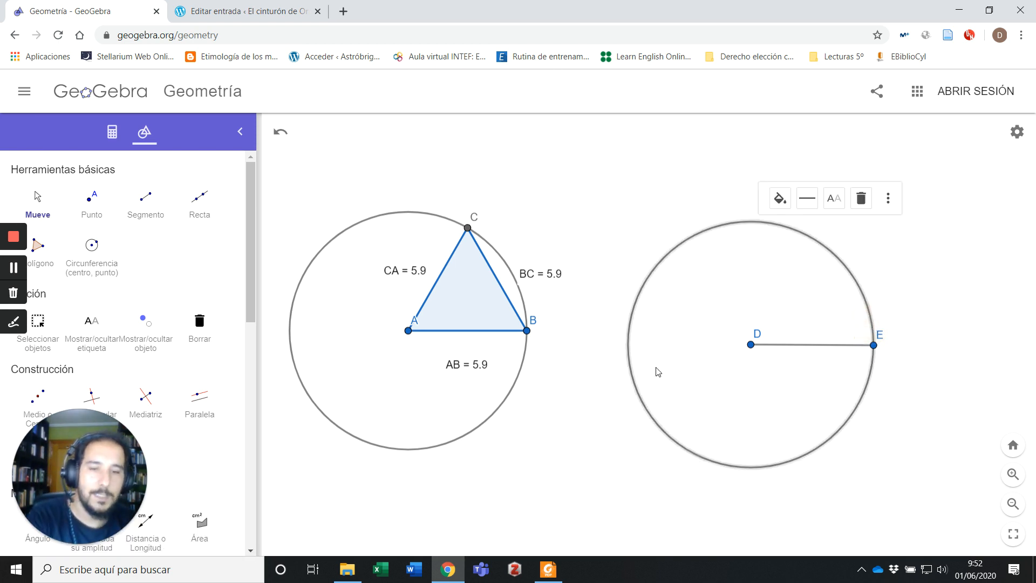
click(613, 463)
click(642, 278)
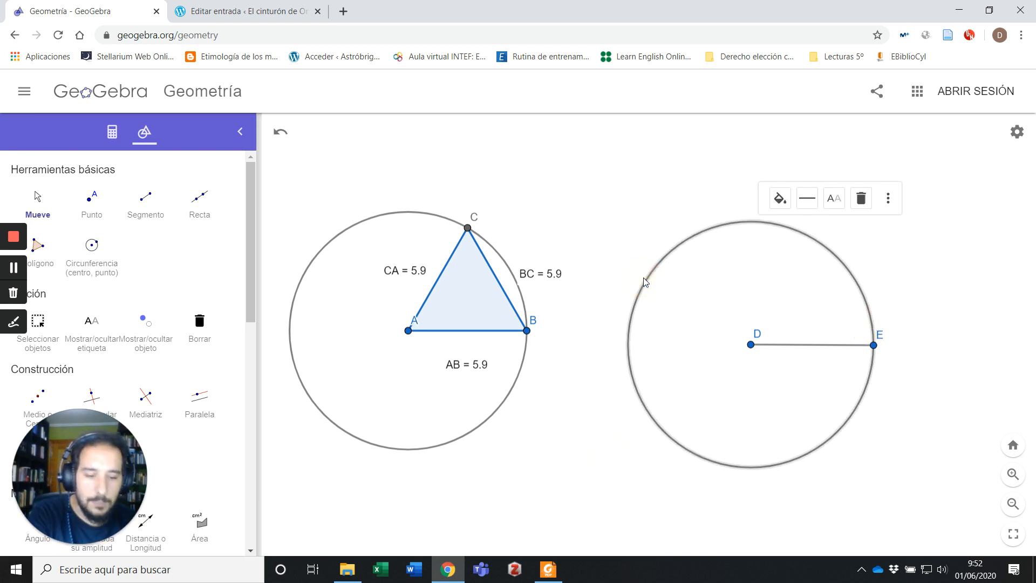
click(752, 345)
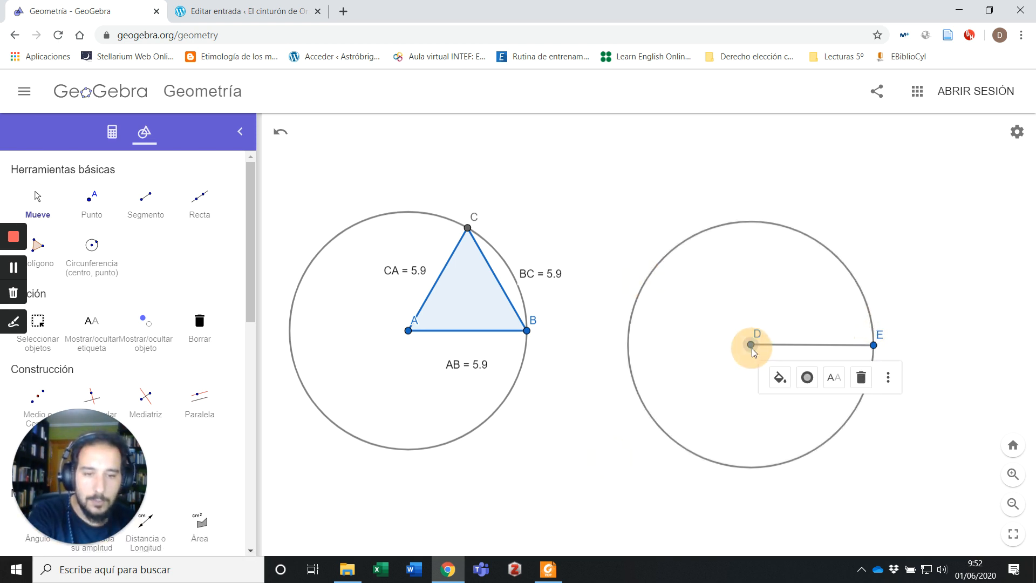
key(Delete)
click(874, 344)
key(Delete)
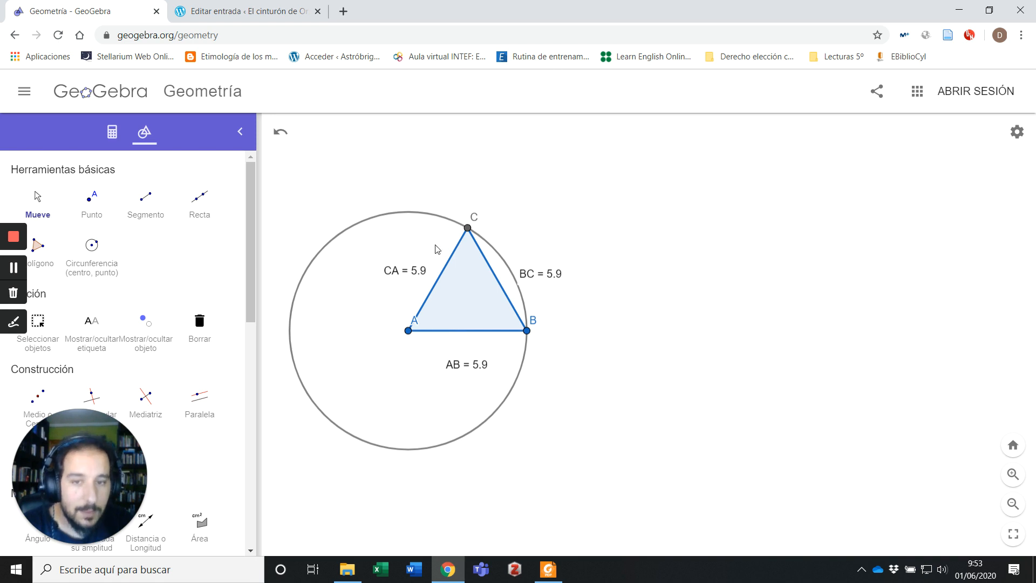
Draw a Compass circle centred on C with the triangle side CA as its radius
scroll(144, 313, down, 6)
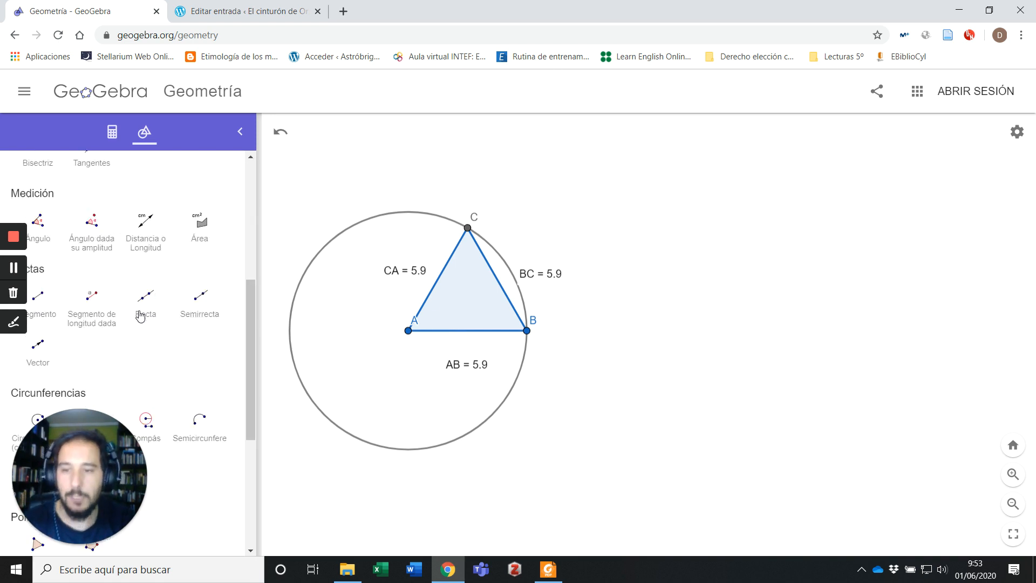
click(145, 318)
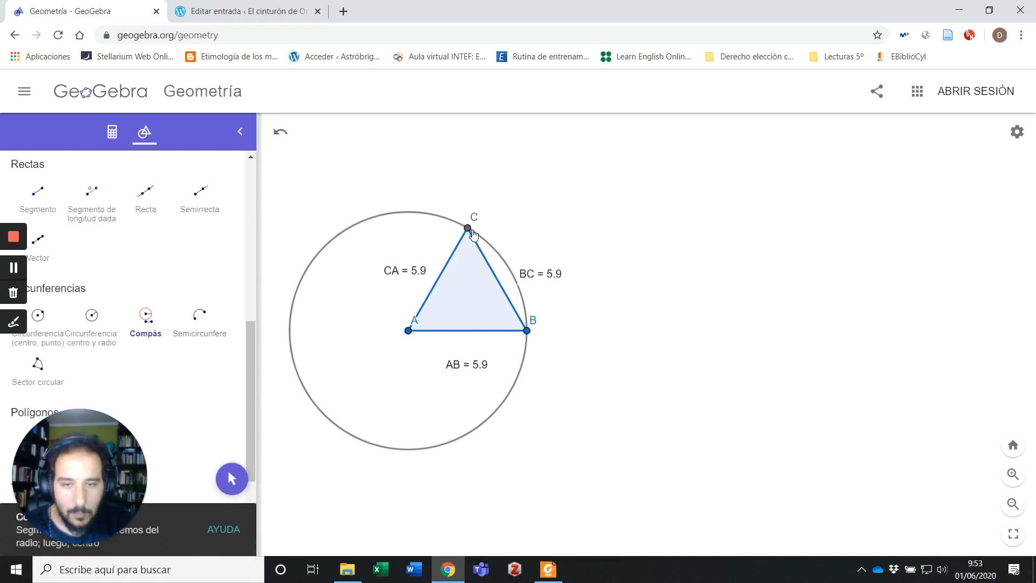
click(467, 227)
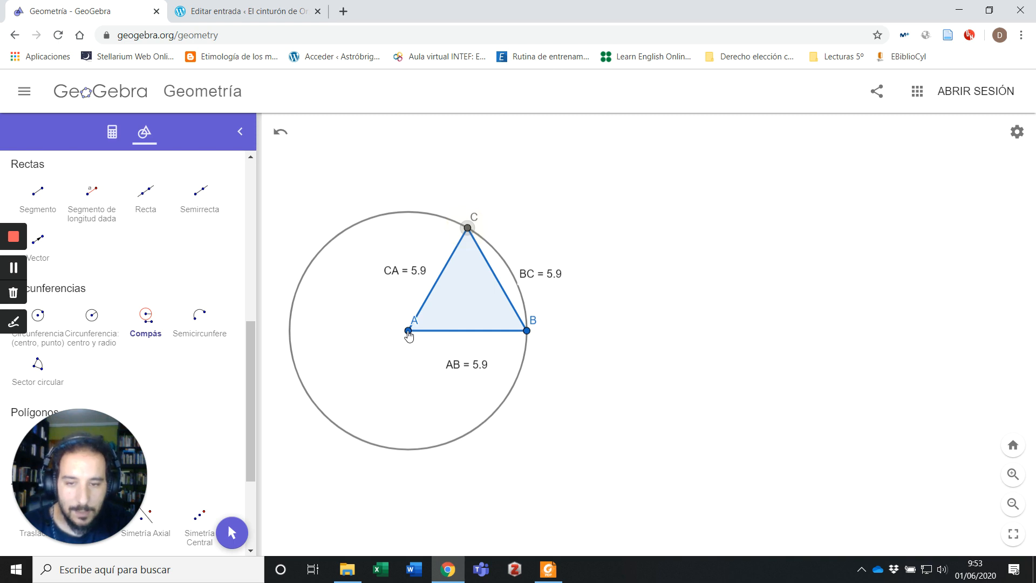
click(408, 331)
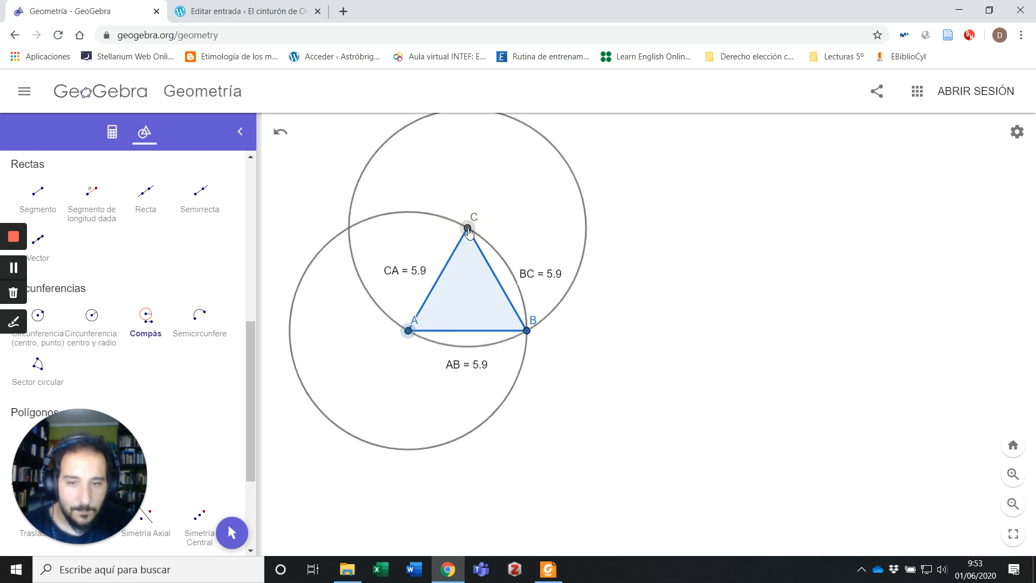
click(468, 229)
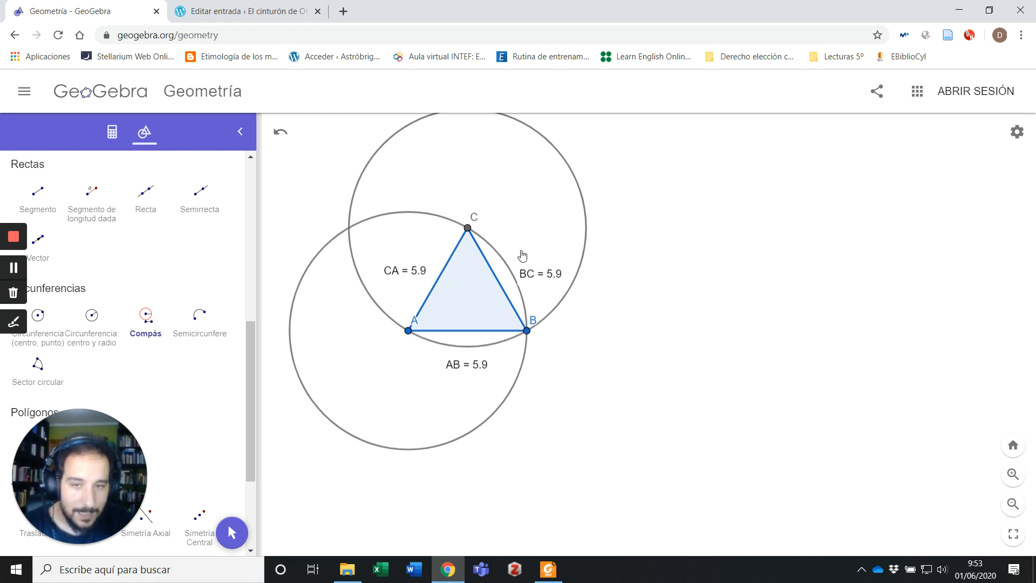
Draw a Compass circle centred on B with the triangle side AB as its radius
click(139, 322)
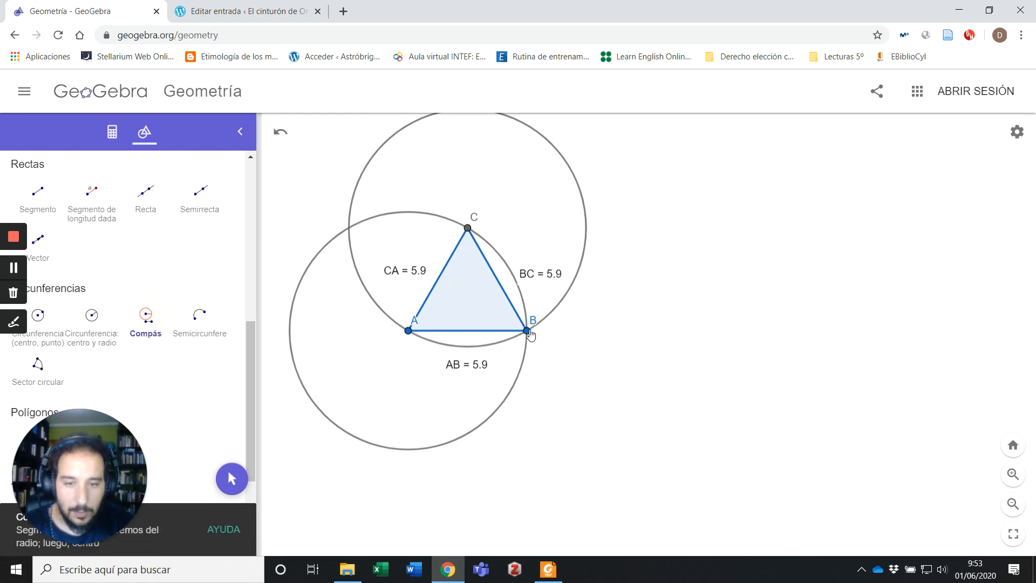
click(527, 331)
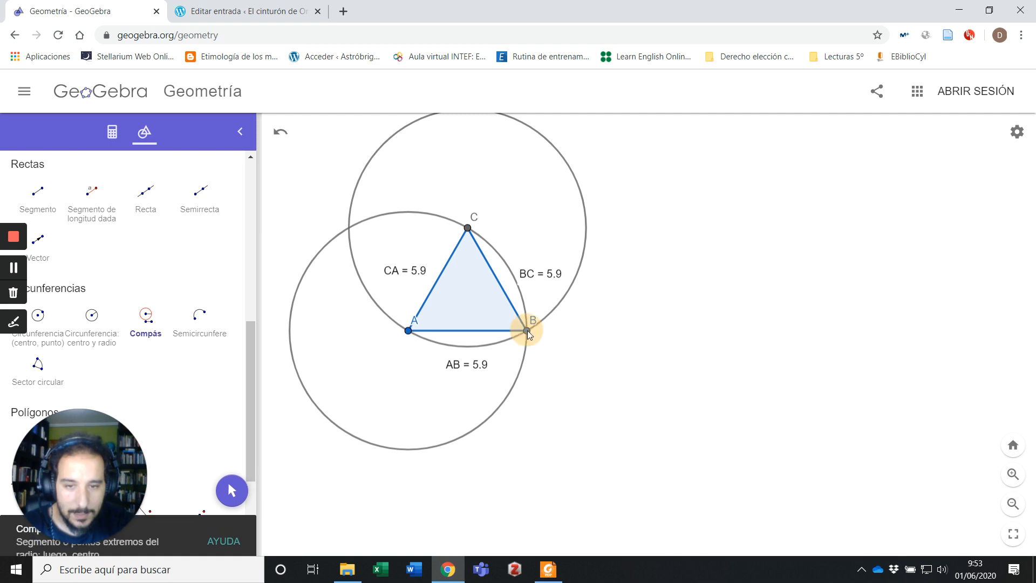
click(409, 331)
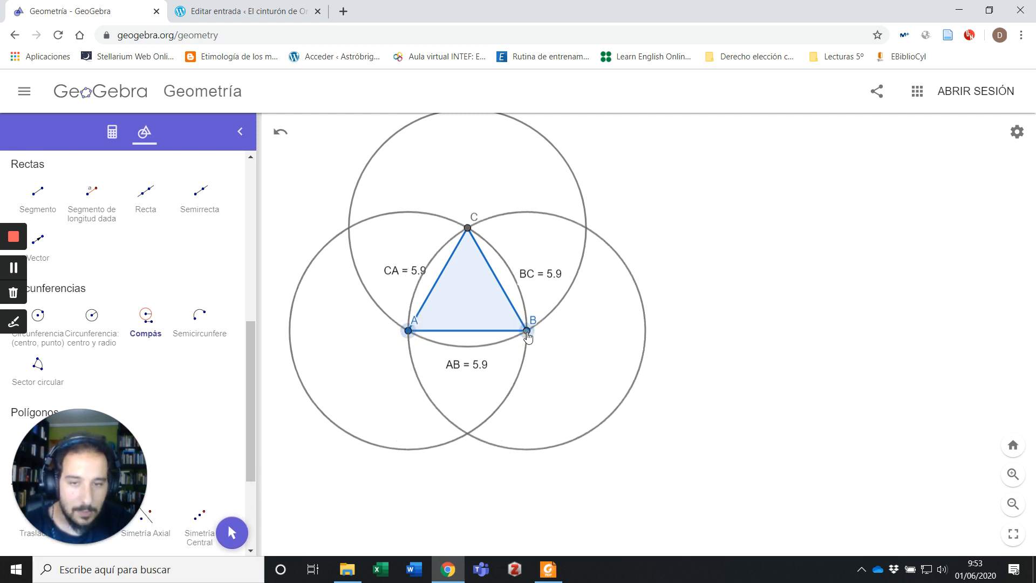
click(528, 333)
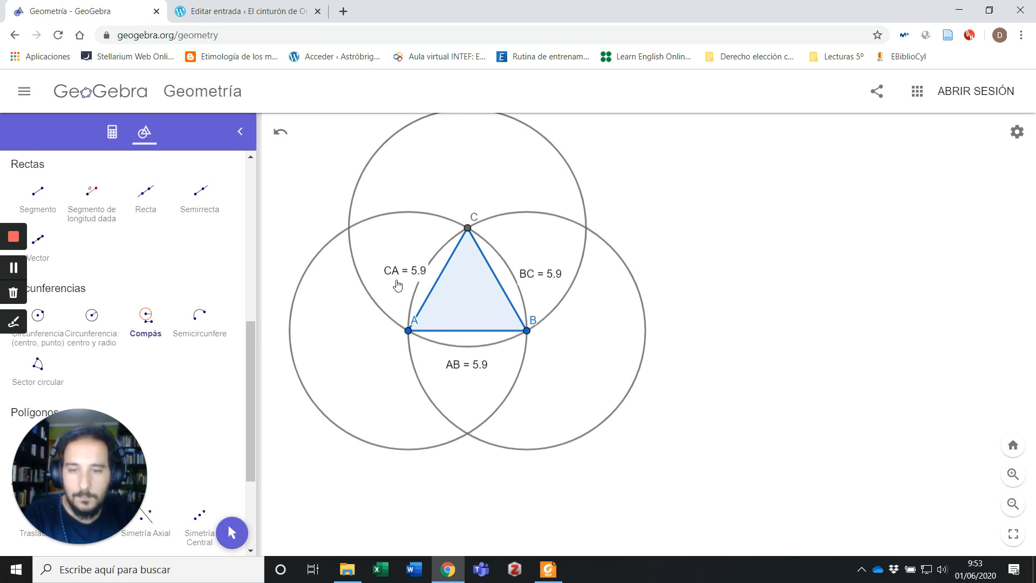
Delete the CA, BC and AB distance labels from around the triangle
scroll(105, 236, up, 8)
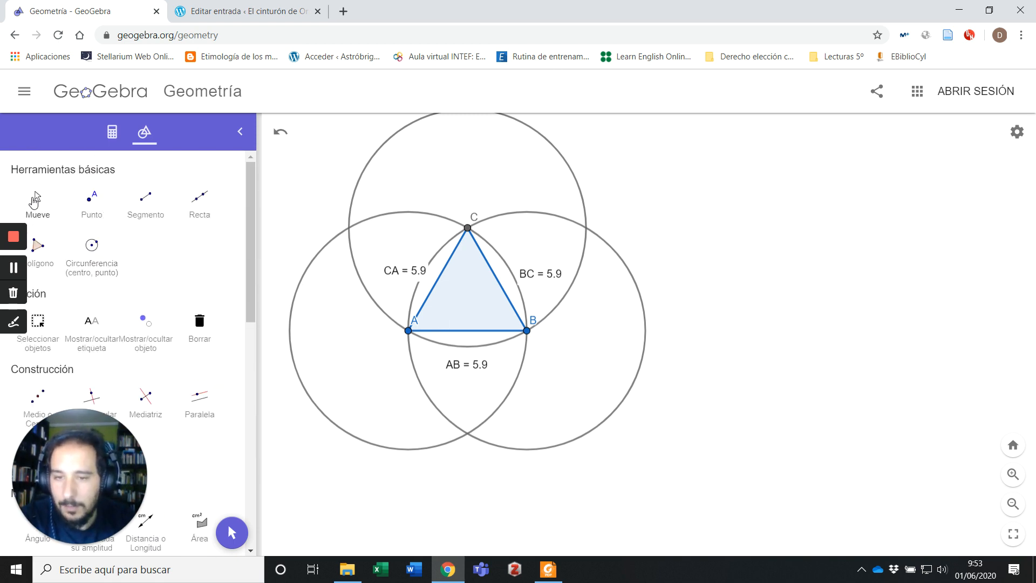
click(37, 200)
click(391, 271)
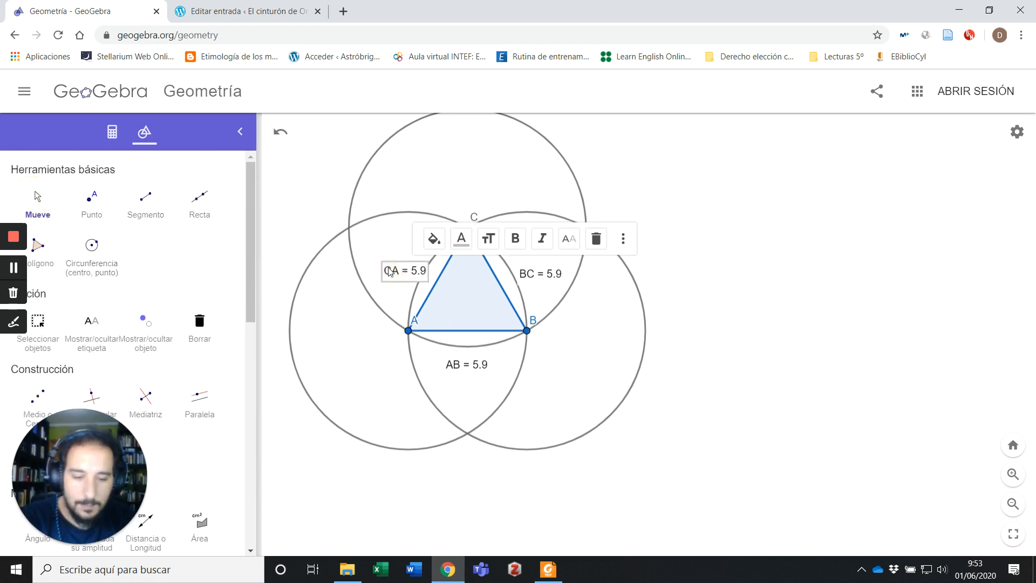
key(Delete)
click(557, 277)
key(Delete)
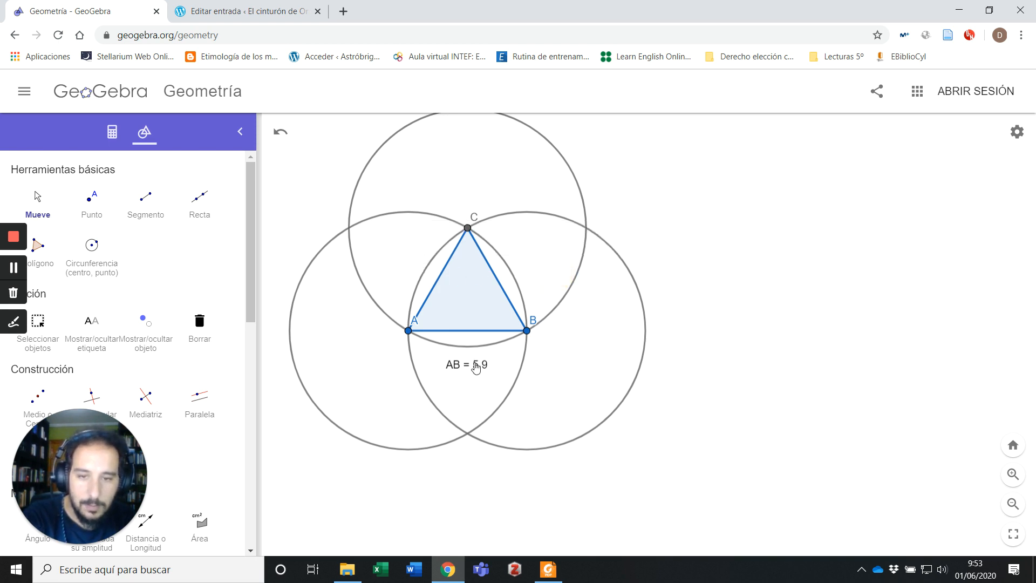
click(474, 364)
key(Delete)
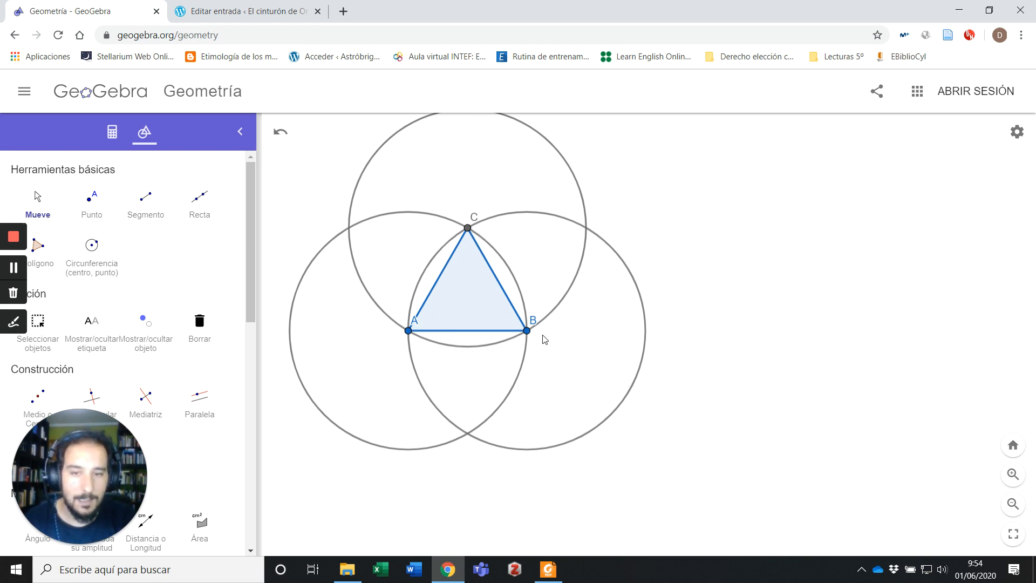
Examine the whole figure of three overlapping circles centred on the triangle's vertices
scroll(550, 232, down, 1)
drag(601, 219, 617, 243)
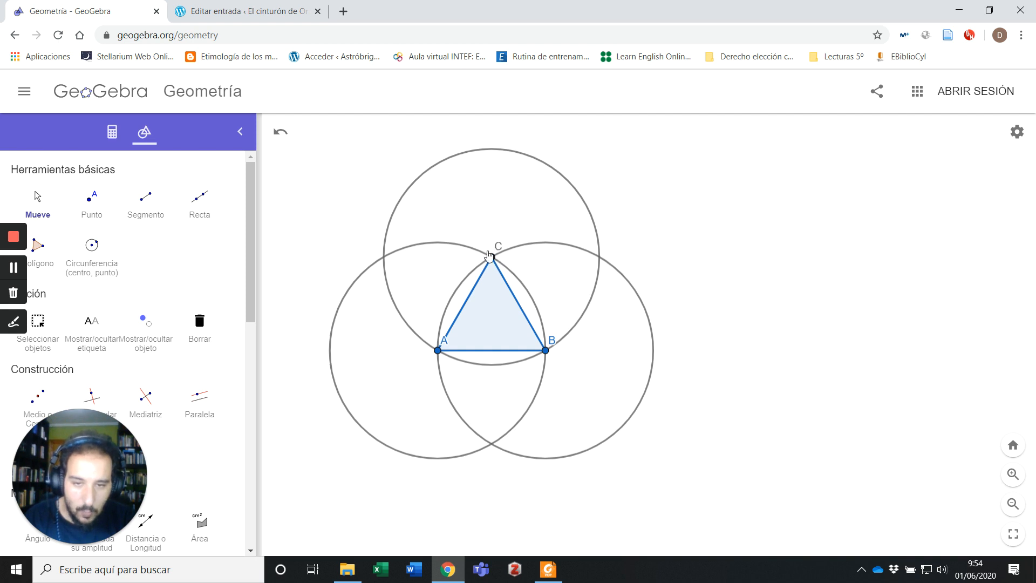
drag(902, 372, 878, 366)
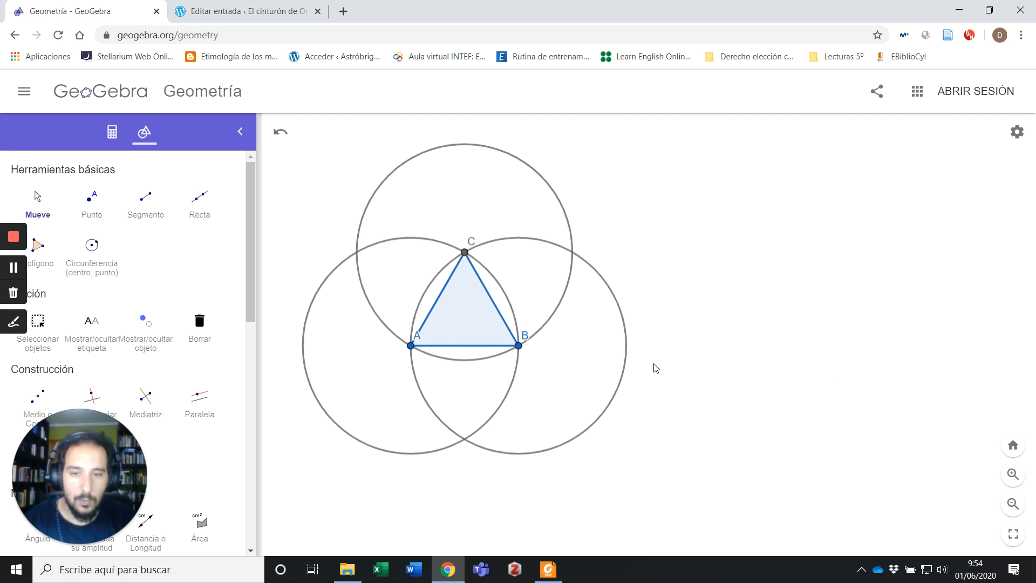
scroll(653, 365, down, 1)
click(703, 367)
drag(701, 372, 687, 376)
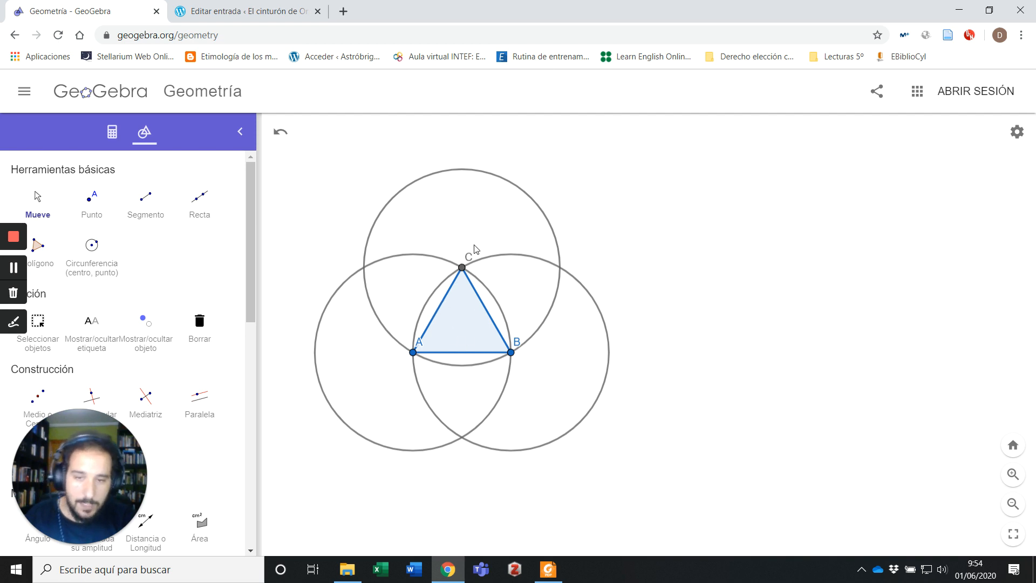
mouse_move(703, 292)
mouse_down()
mouse_move(675, 290)
mouse_move(698, 303)
mouse_move(689, 302)
mouse_up()
scroll(676, 291, down, 1)
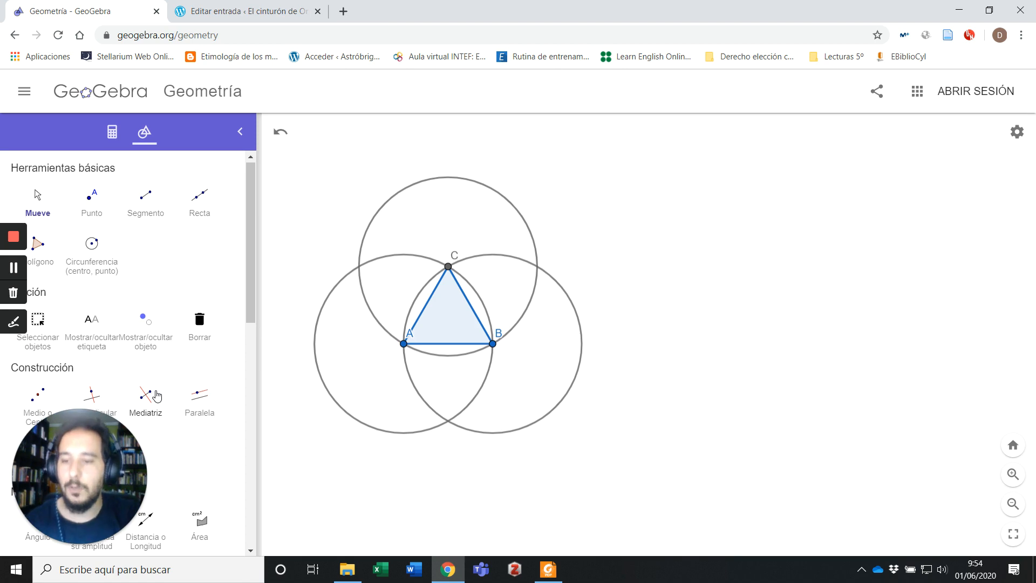
Measure the distance between points A and B with the Distance or Length tool
scroll(156, 394, down, 6)
scroll(148, 389, down, 1)
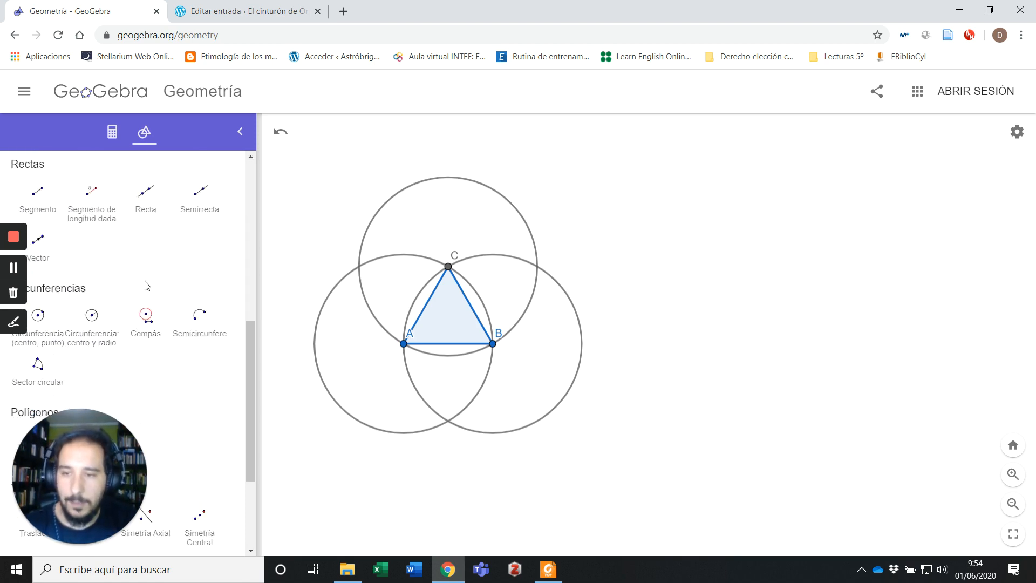
scroll(142, 281, up, 5)
scroll(112, 233, down, 5)
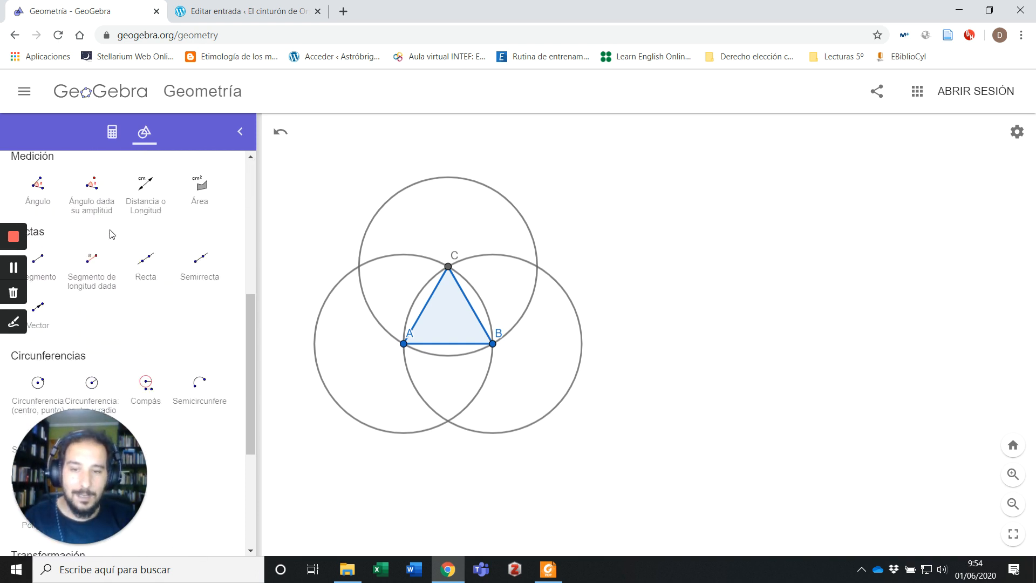
scroll(130, 254, up, 4)
scroll(149, 230, down, 4)
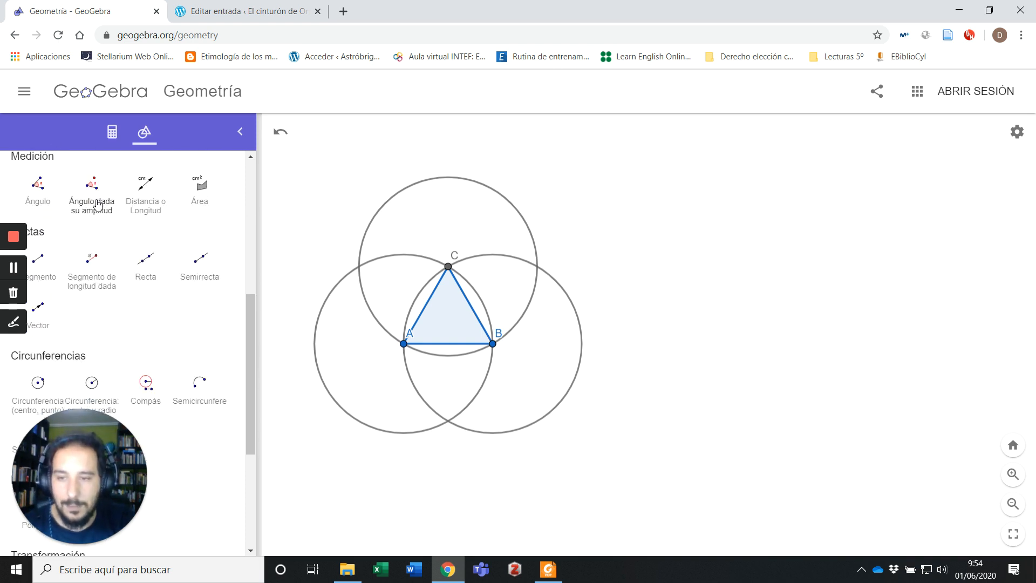
click(145, 184)
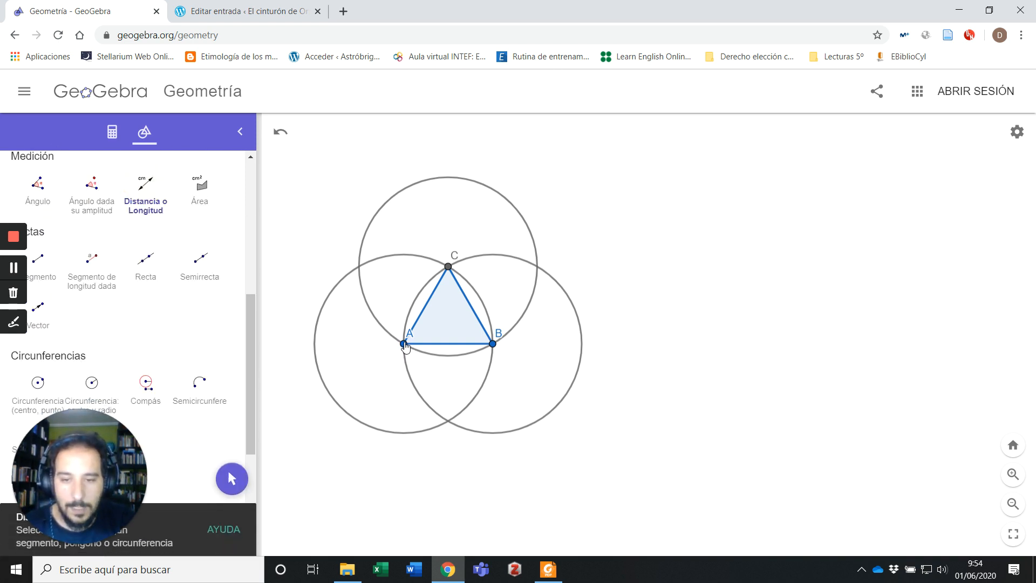
click(403, 343)
click(492, 343)
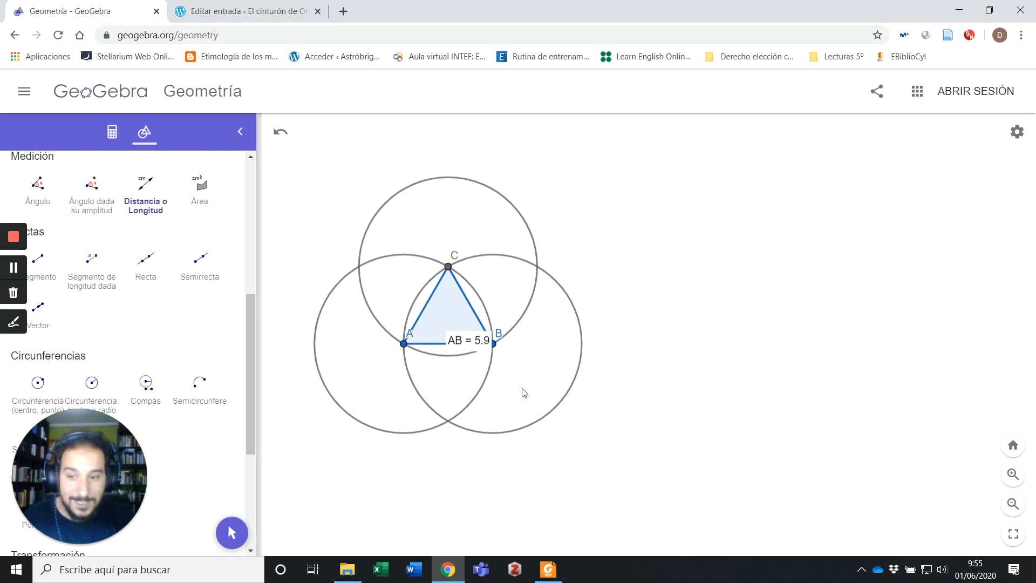
Draw a separate circle of radius 7 by centre and radius, well clear of the three overlapping circles
scroll(158, 413, down, 1)
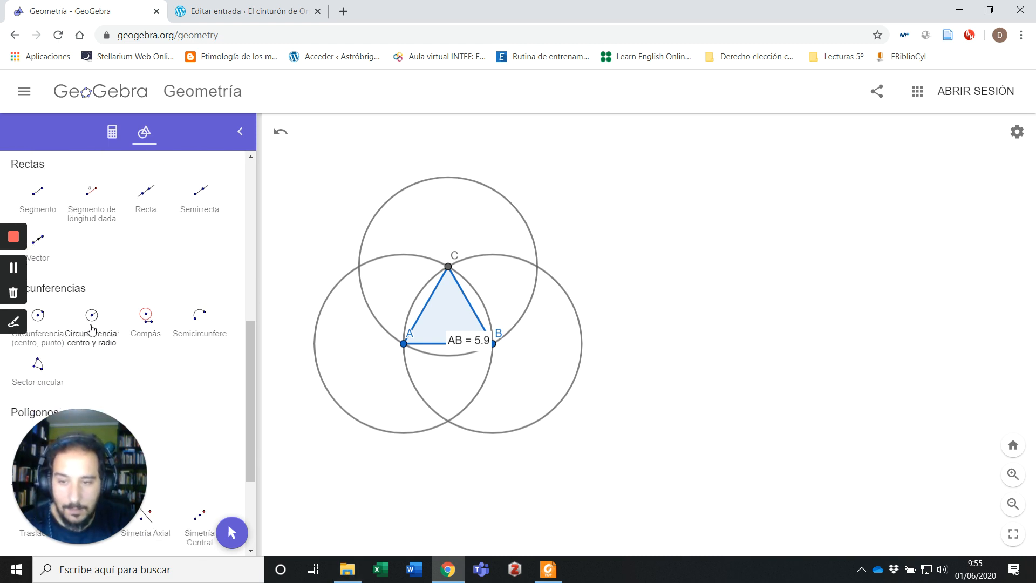
click(92, 323)
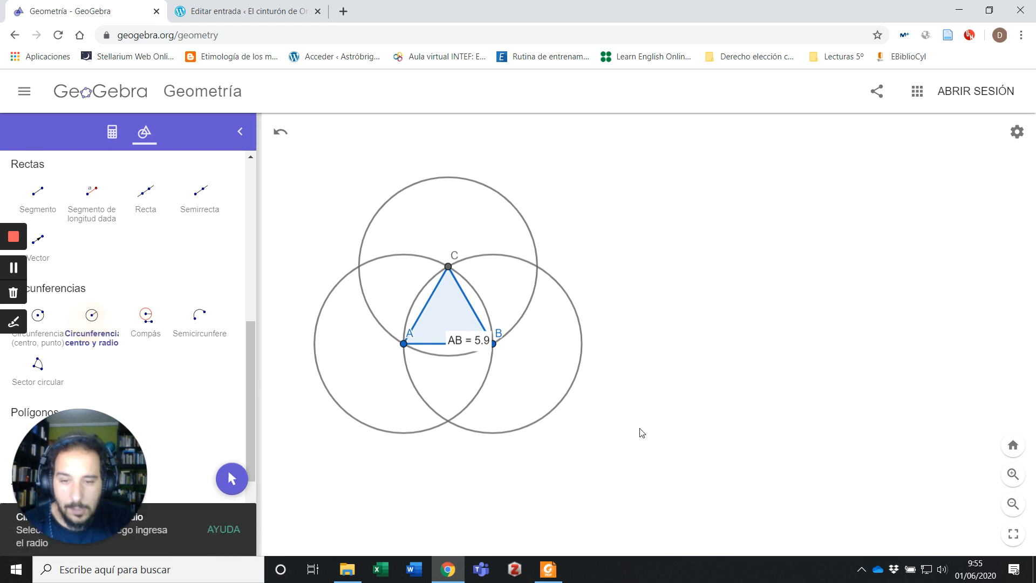
click(794, 324)
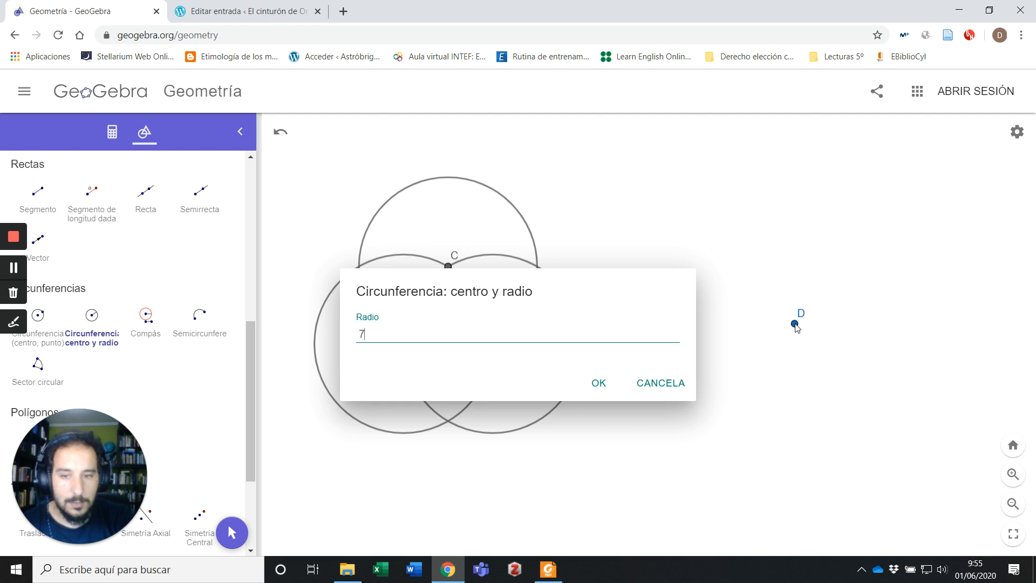
click(594, 384)
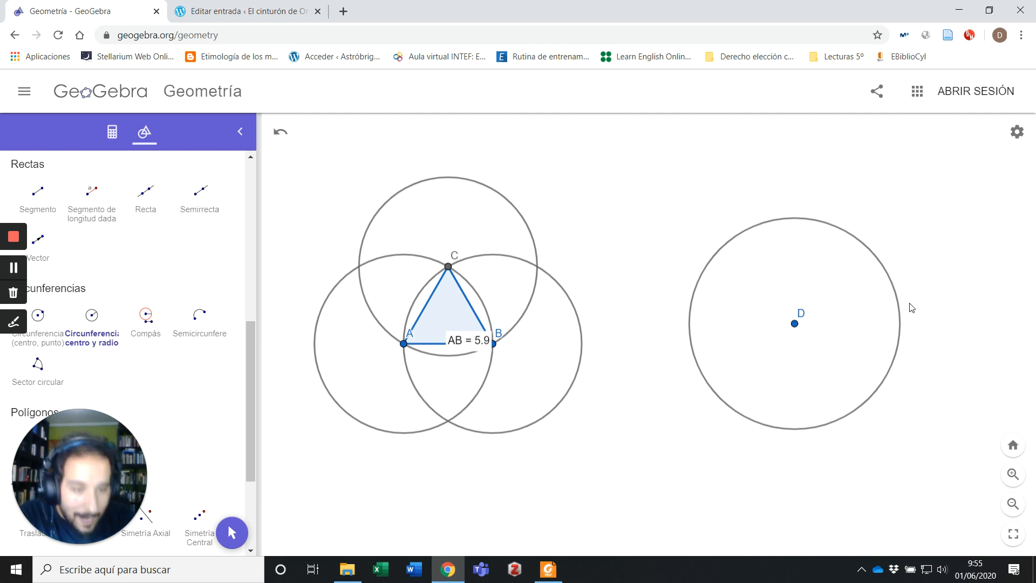
Place a point on the separate circle, level with its centre D on the side away from the triangle
scroll(33, 324, up, 10)
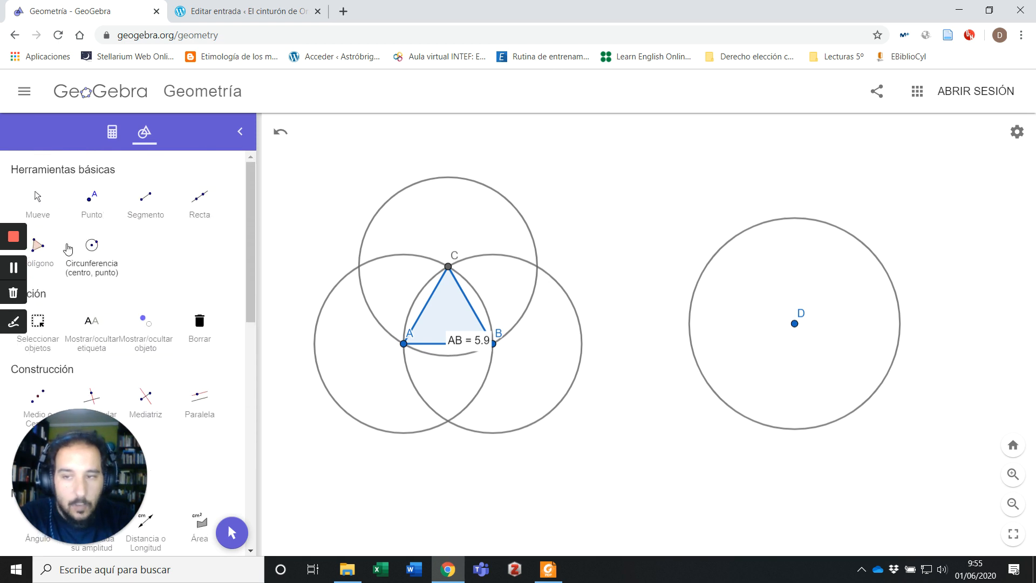
click(90, 209)
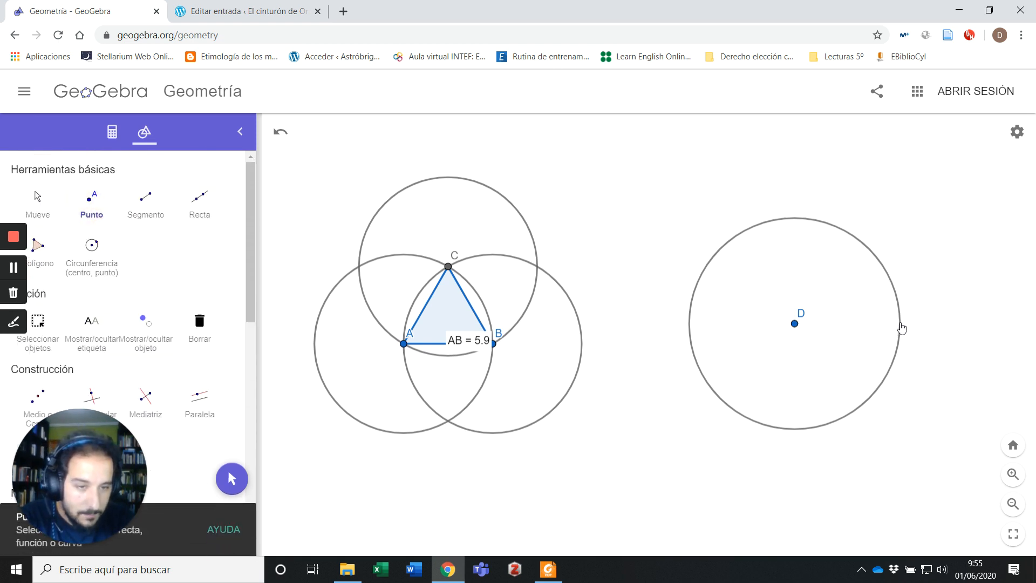
click(900, 324)
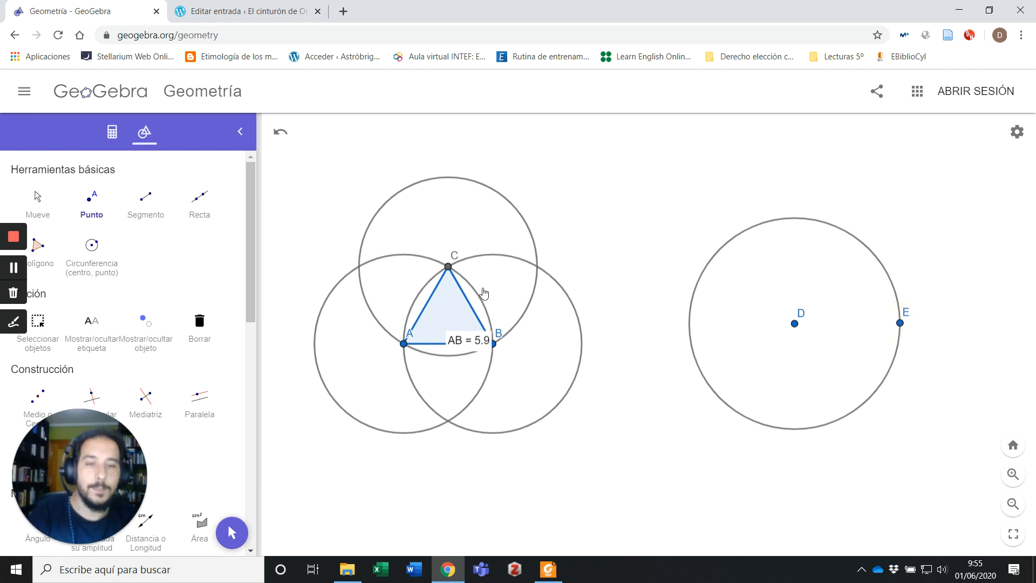
Measure the distance from centre D to point E and move its label lower inside the circle
scroll(236, 298, down, 5)
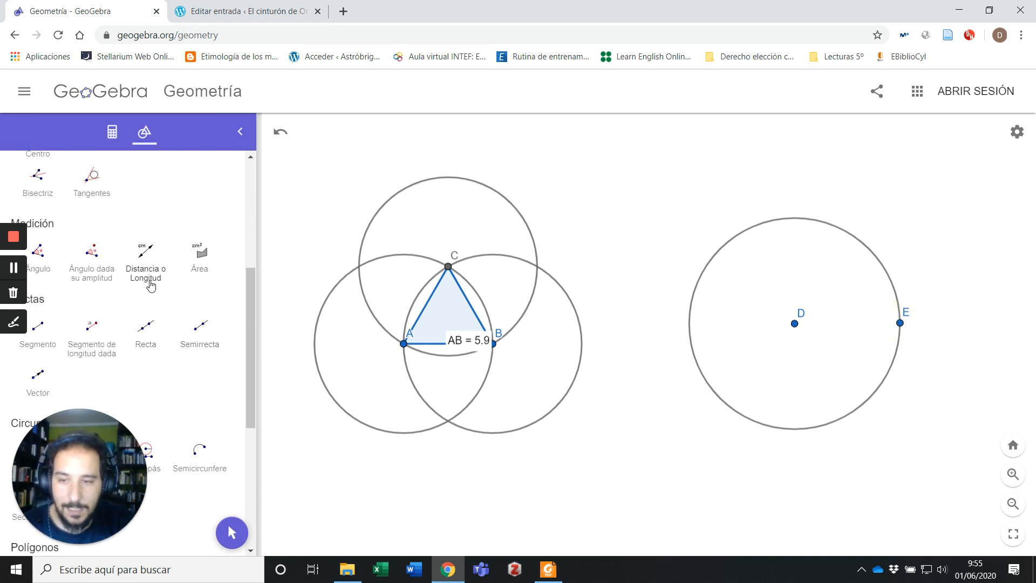
click(150, 275)
click(795, 323)
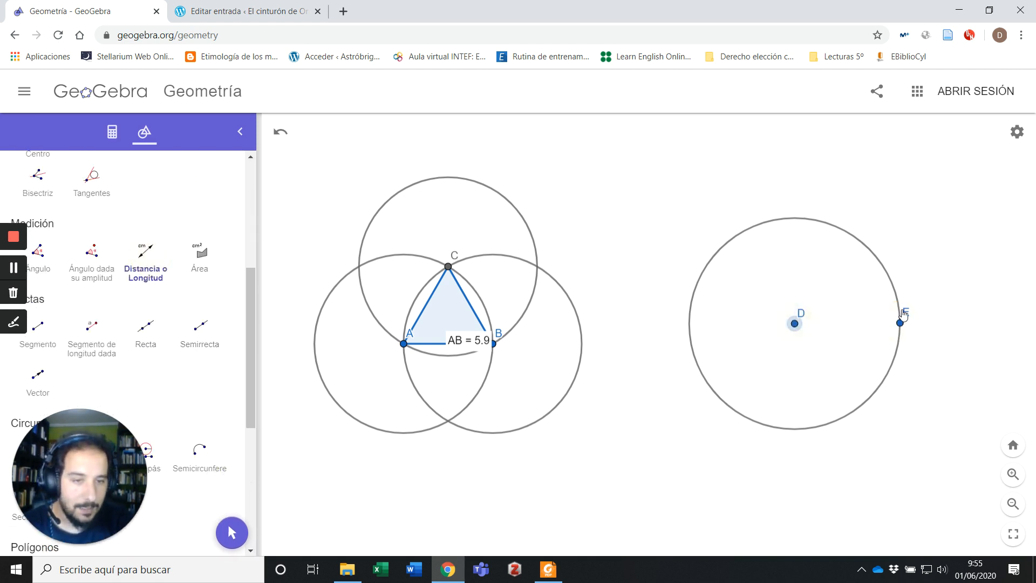
click(900, 323)
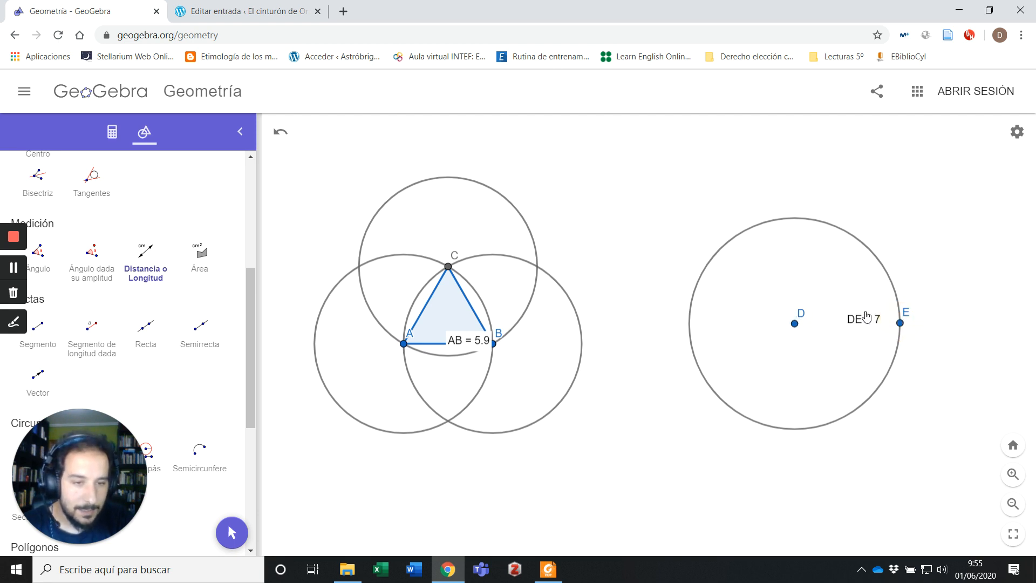
click(862, 348)
key(Escape)
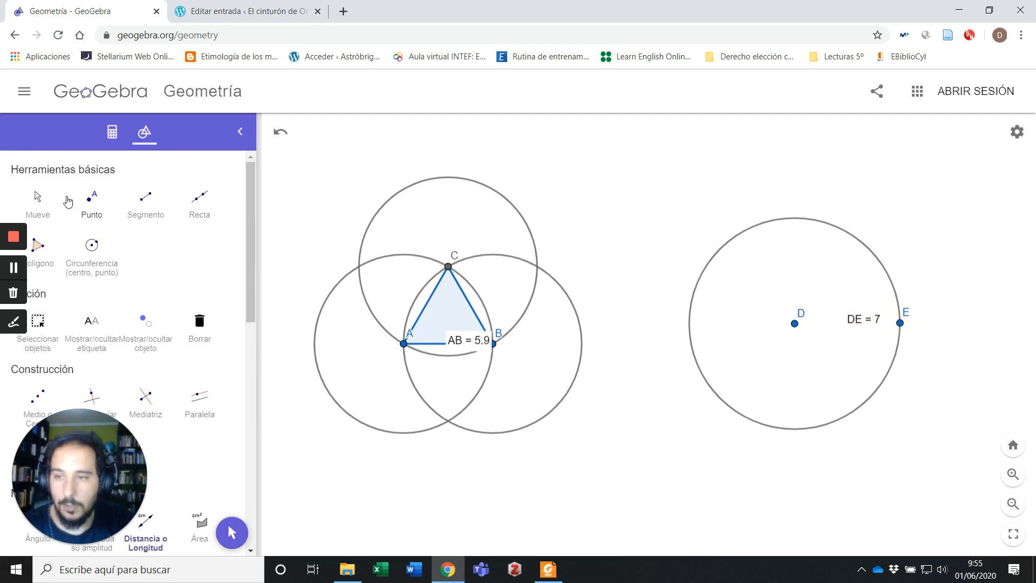
drag(865, 327, 850, 380)
drag(615, 481, 607, 480)
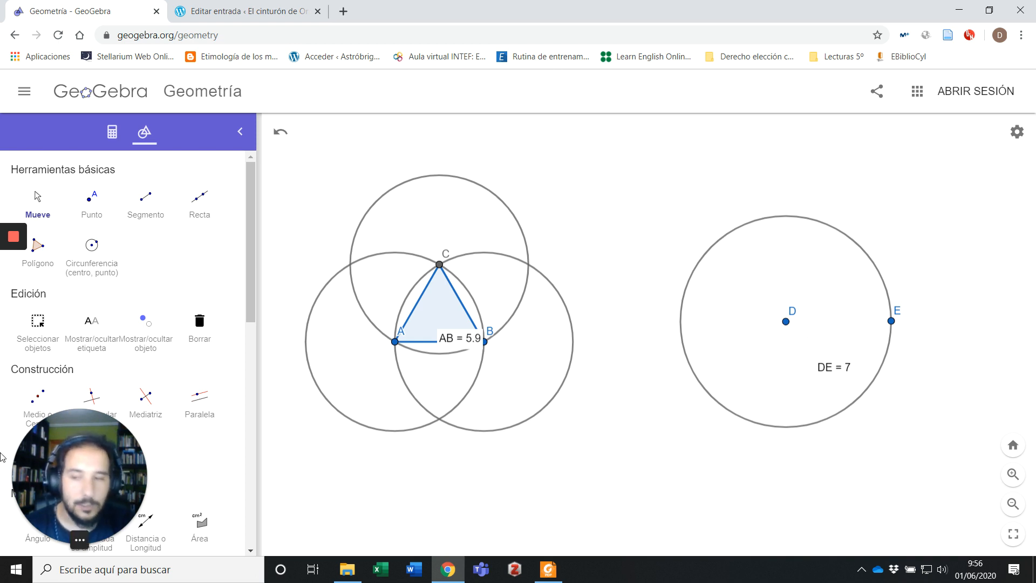
Draw a Compass circle centred on point E with the distance between E and D as its radius
scroll(143, 335, down, 6)
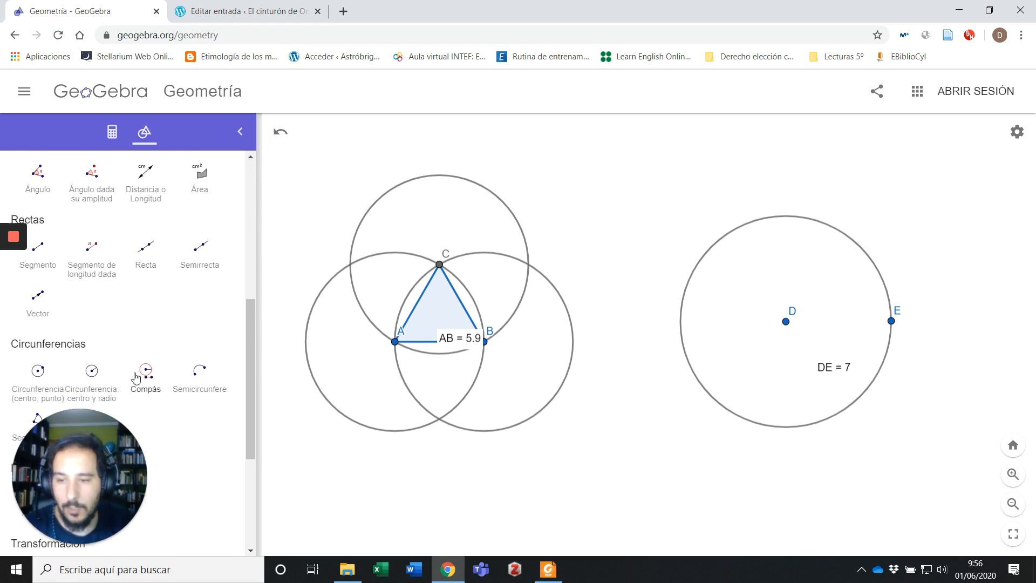
scroll(136, 377, down, 2)
click(145, 323)
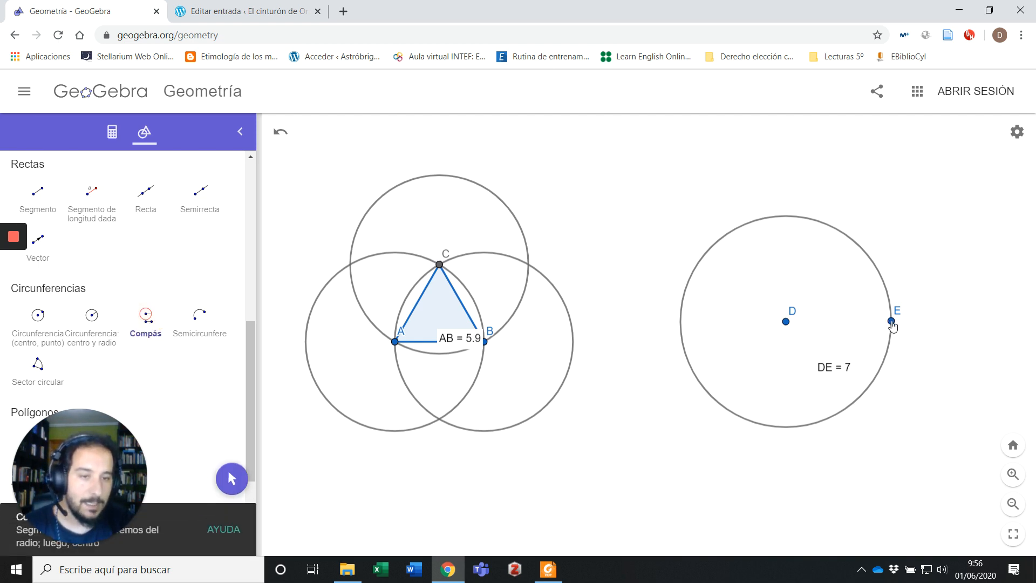
click(891, 321)
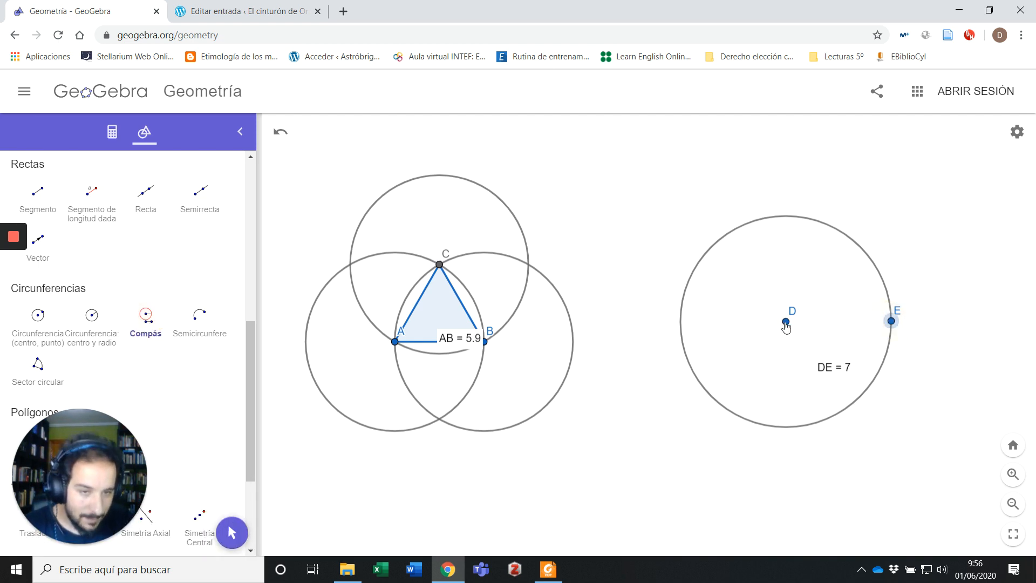
click(786, 322)
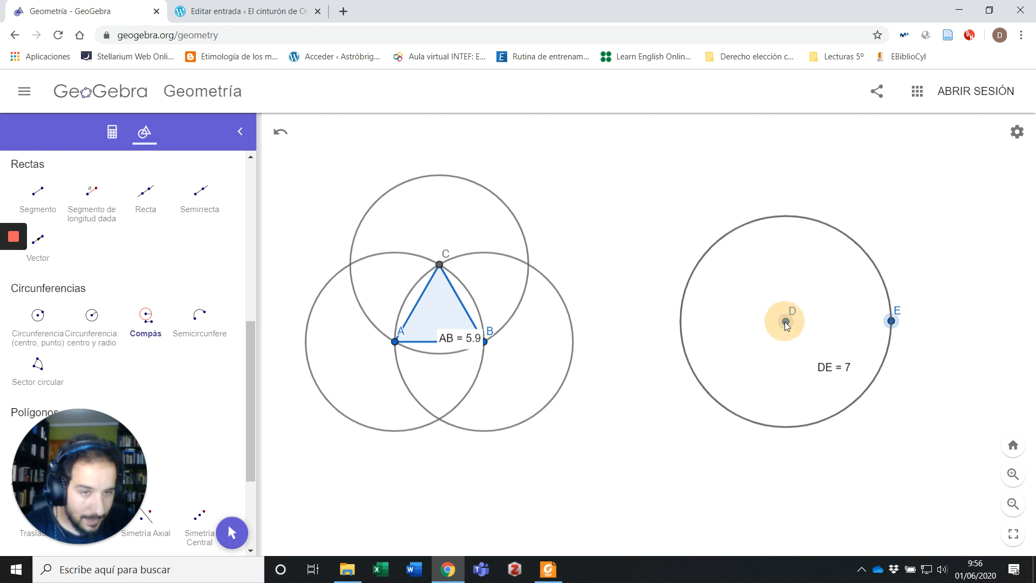
click(891, 322)
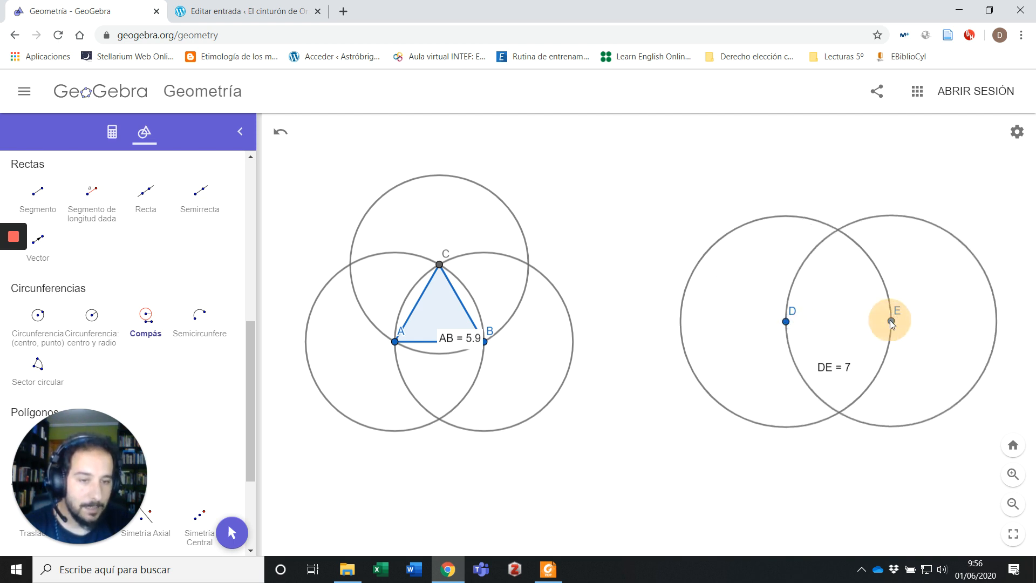
Delete the distance label between points D and E
scroll(103, 199, up, 10)
click(38, 199)
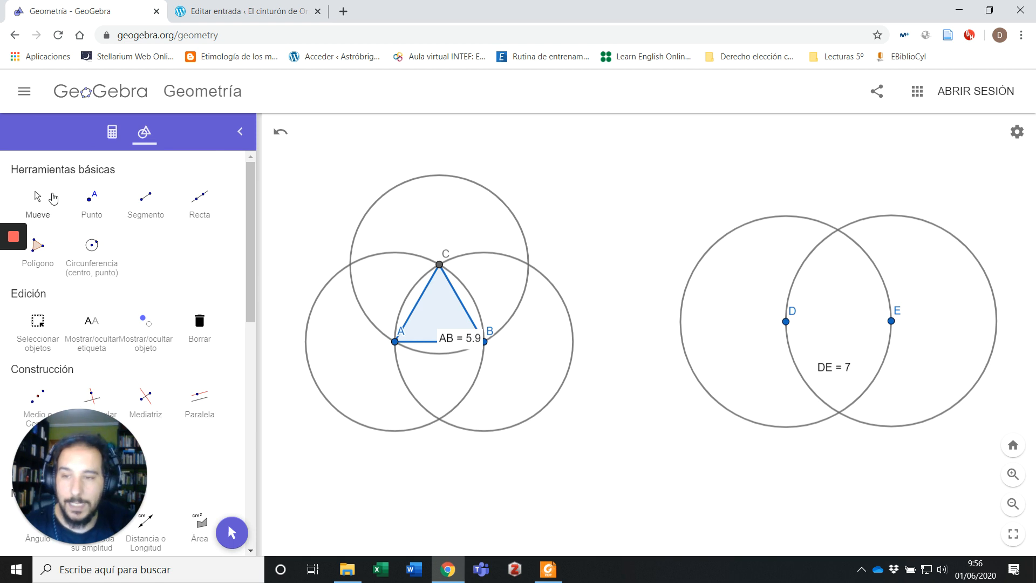
drag(831, 367, 831, 411)
click(837, 368)
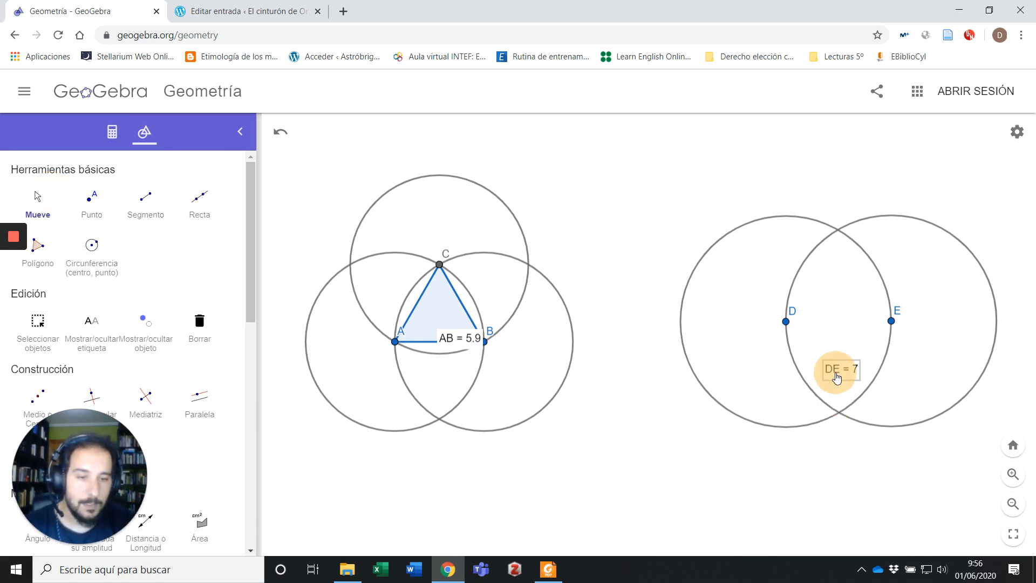
key(Delete)
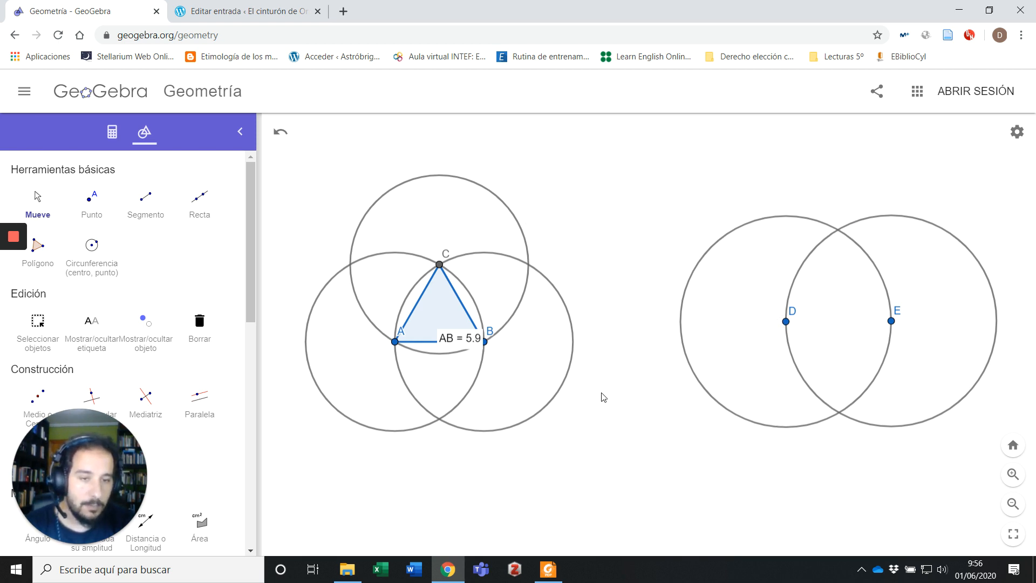
Place a point at the upper intersection of the circles centred on D and E
click(92, 198)
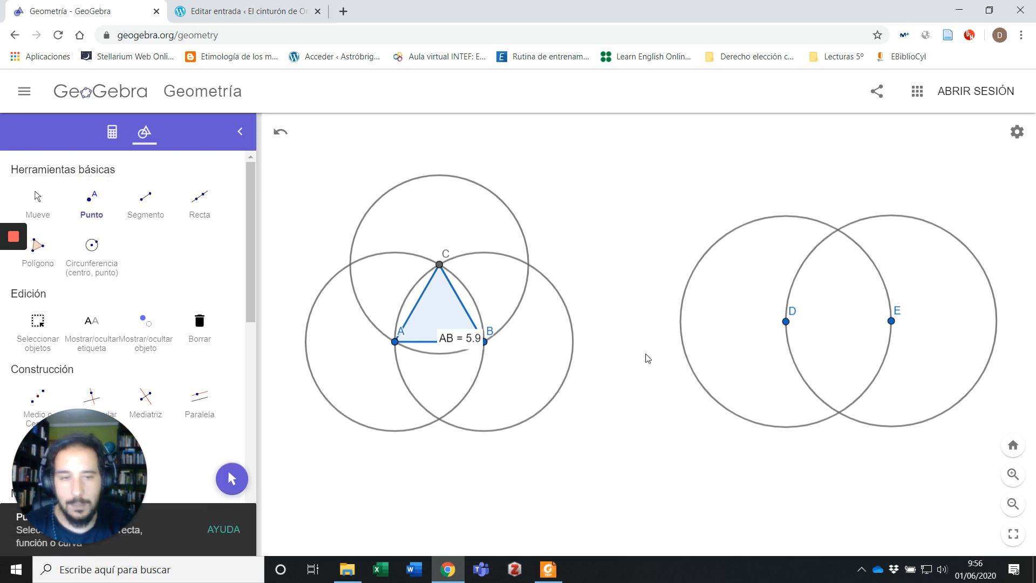
scroll(863, 238, up, 5)
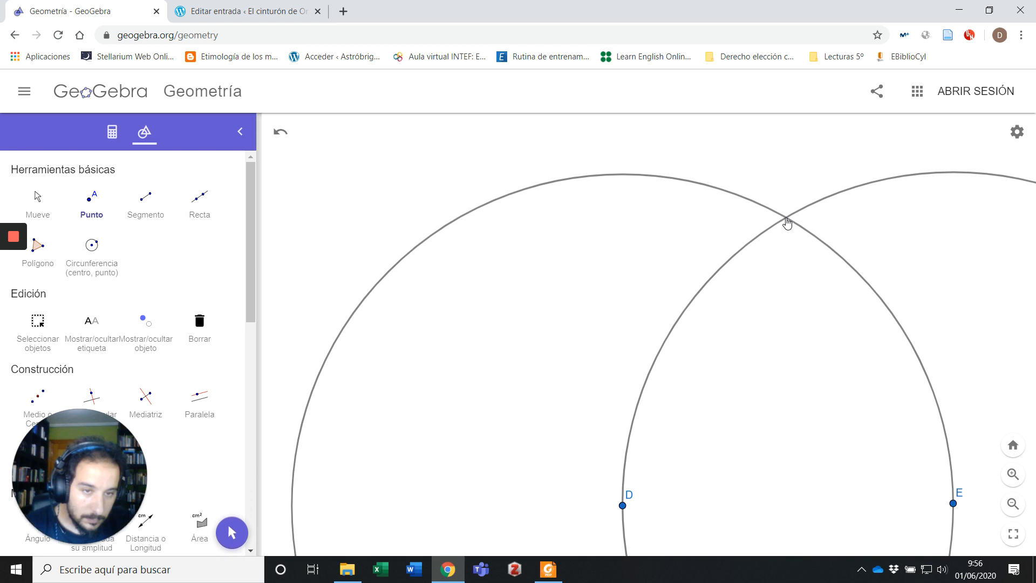
click(788, 222)
scroll(828, 280, down, 4)
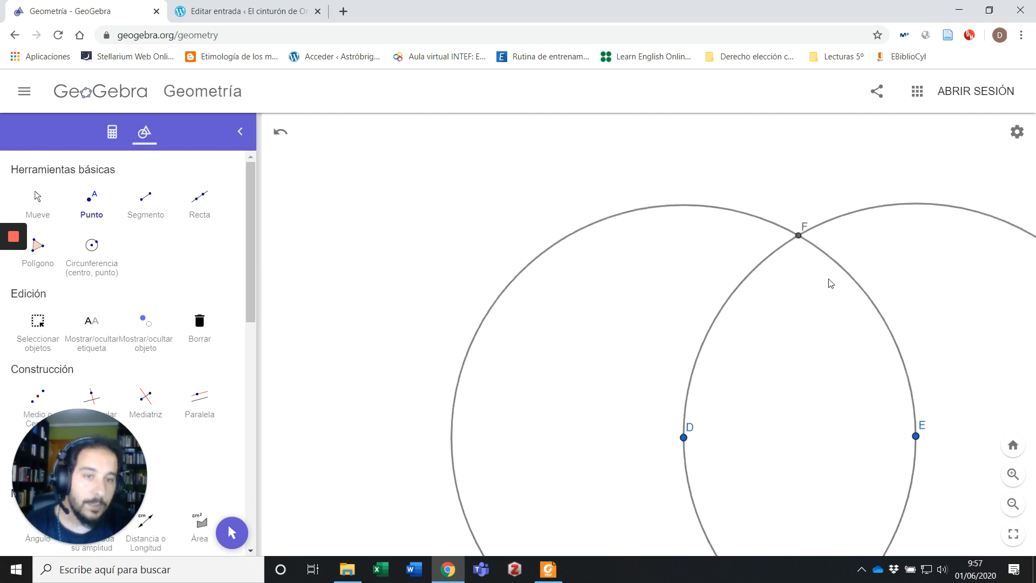
key(Escape)
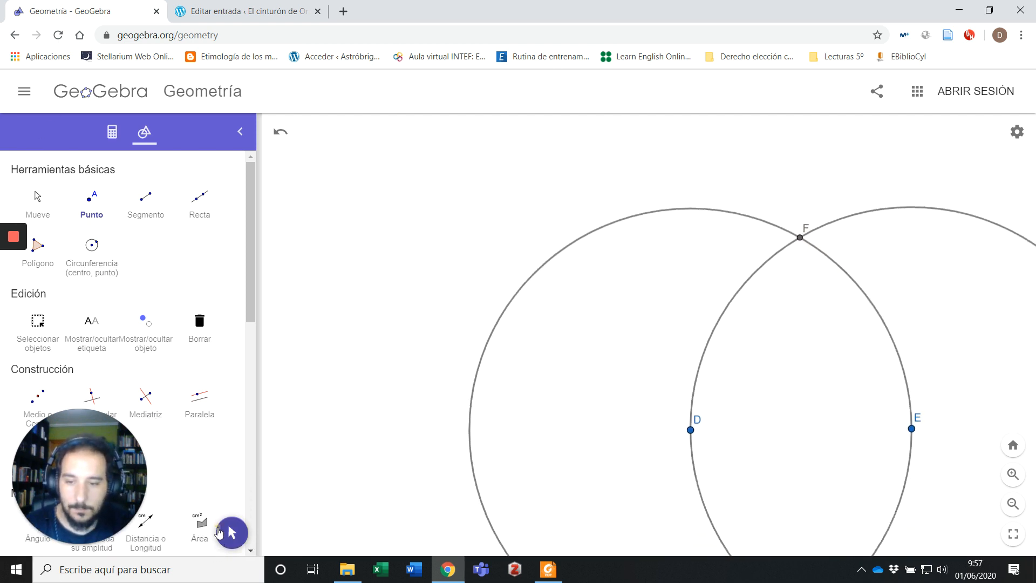
Place a point at the lower intersection of the circles centred on D and E
click(833, 442)
drag(825, 421, 773, 308)
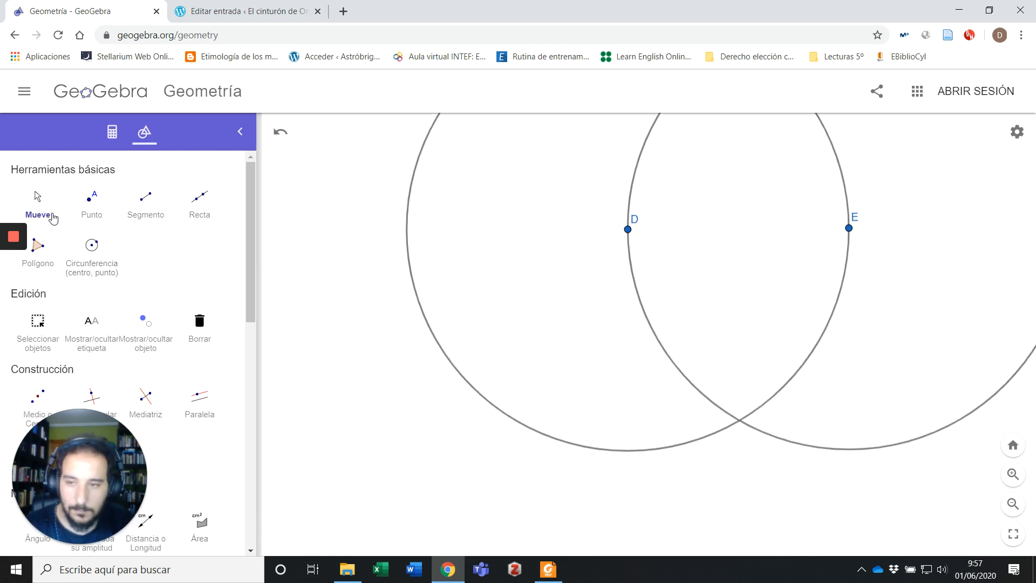
click(91, 201)
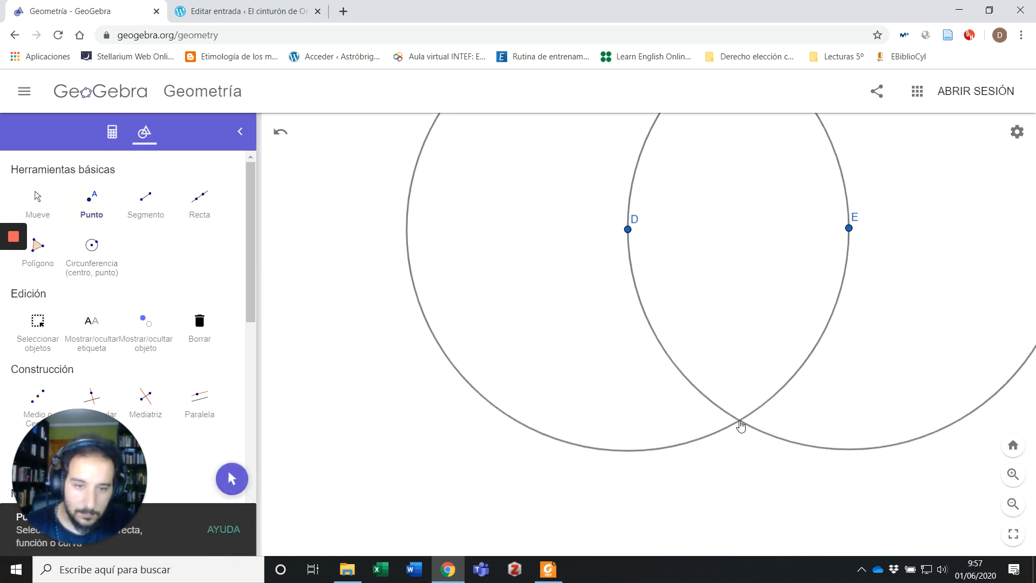
click(739, 421)
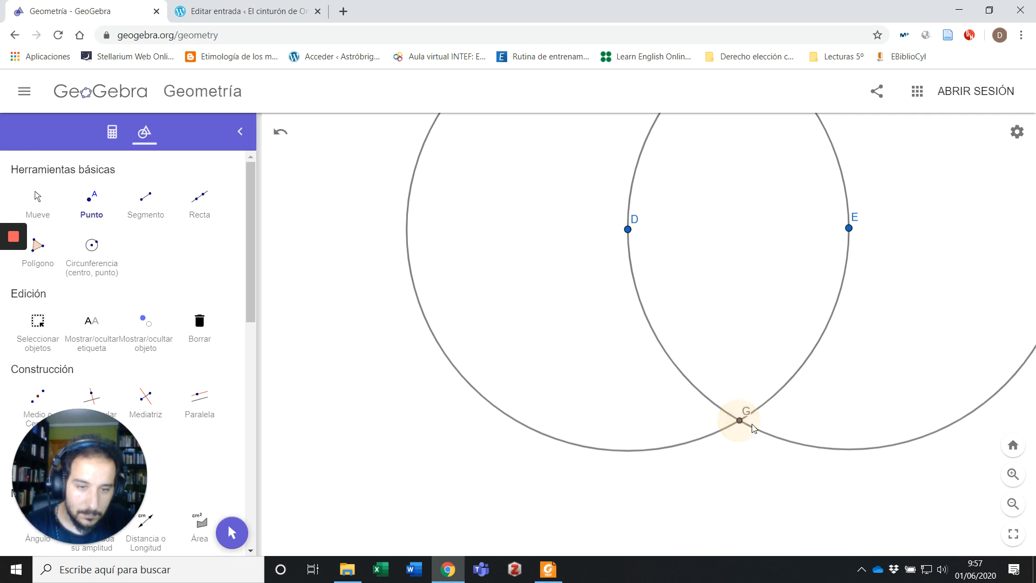
click(241, 526)
scroll(863, 323, down, 4)
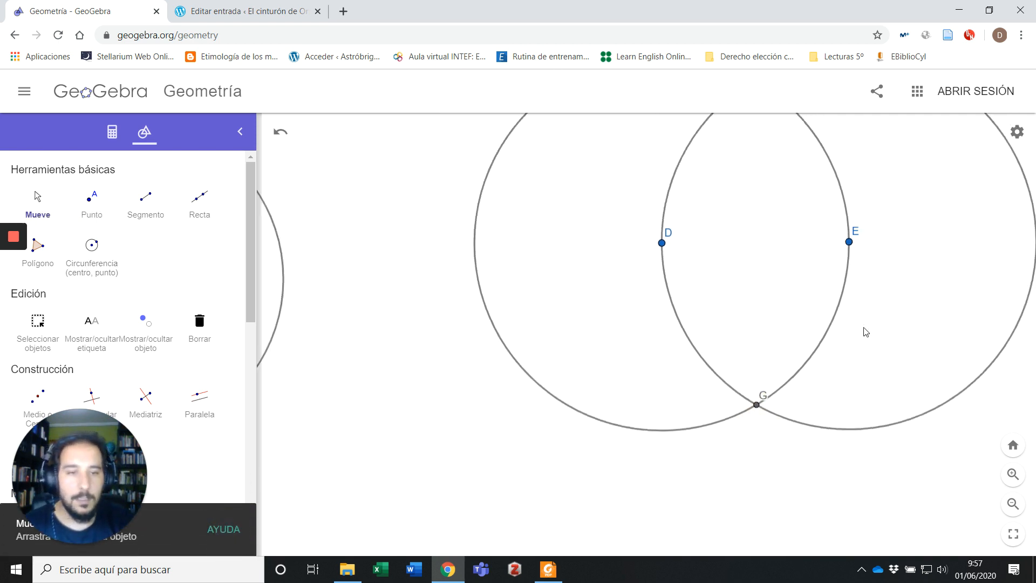
drag(871, 319, 847, 392)
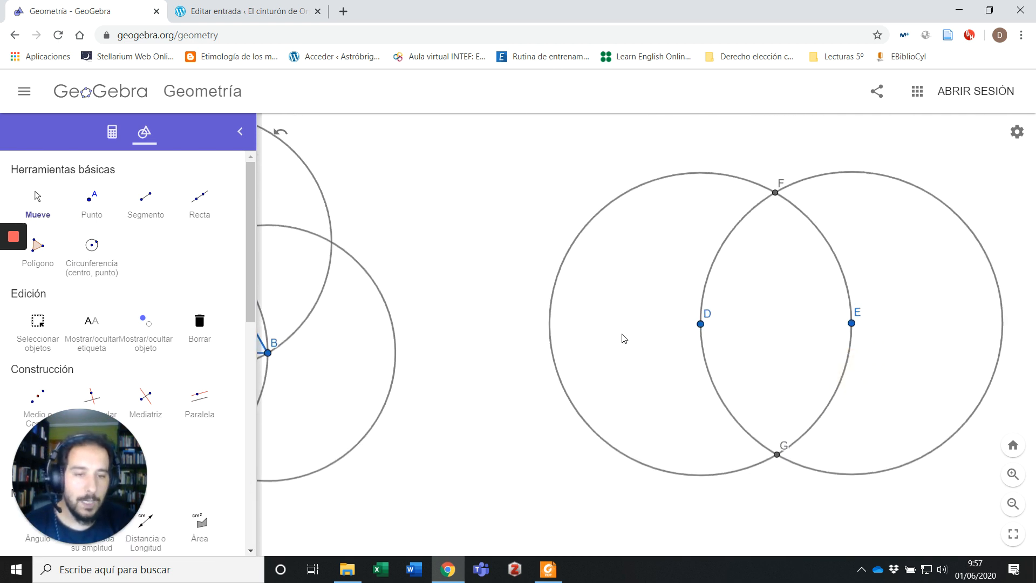
Draw a segment joining the two circle centres, D and E
click(145, 201)
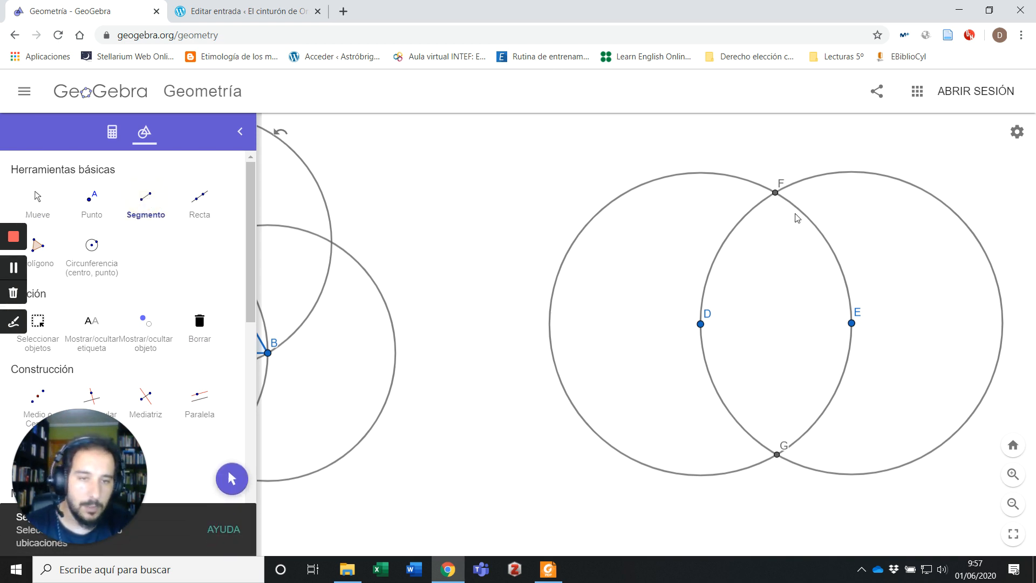
click(701, 324)
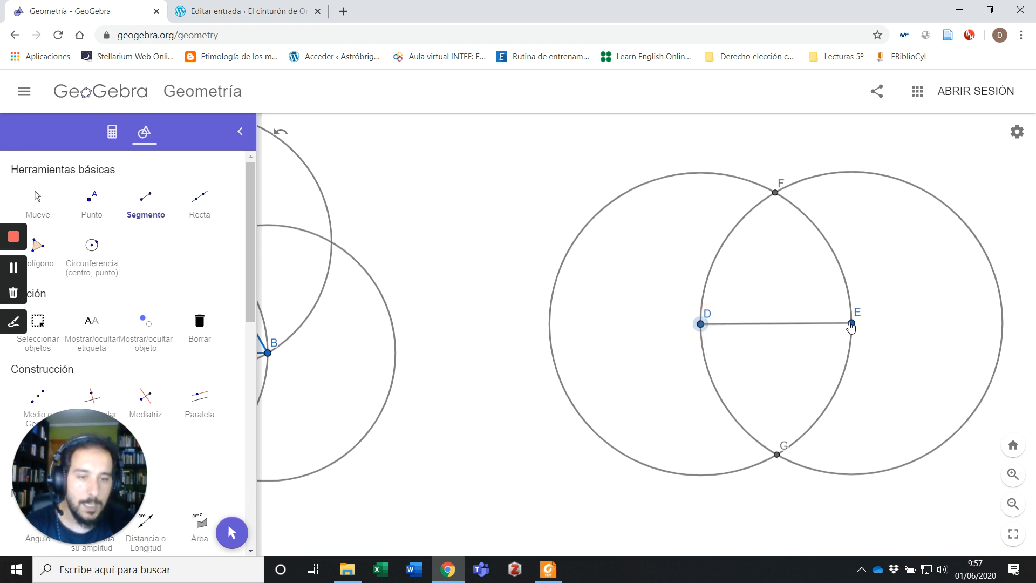
click(851, 324)
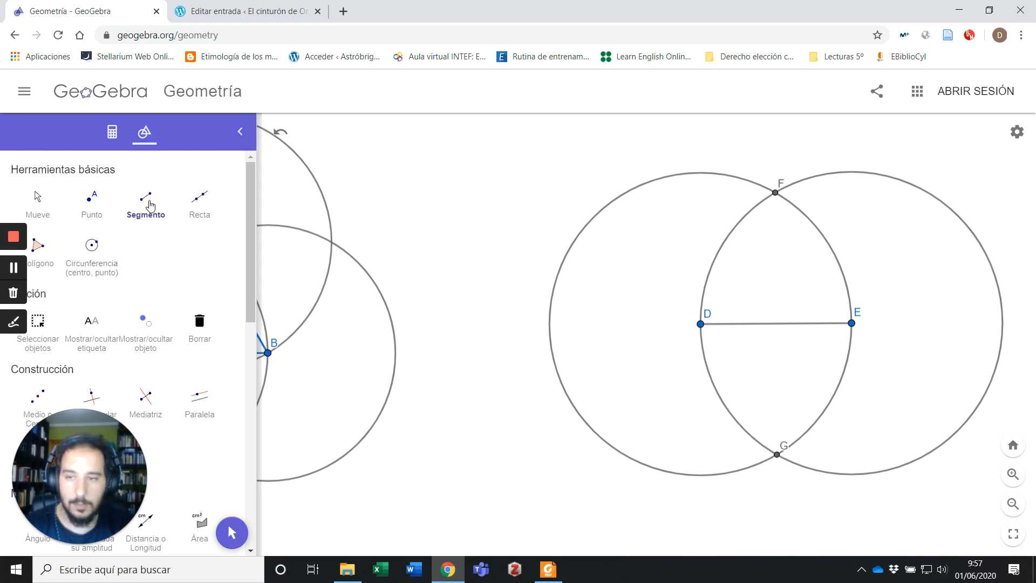
Draw segments from D to F and from E to F to close the triangle above segment DE
click(147, 201)
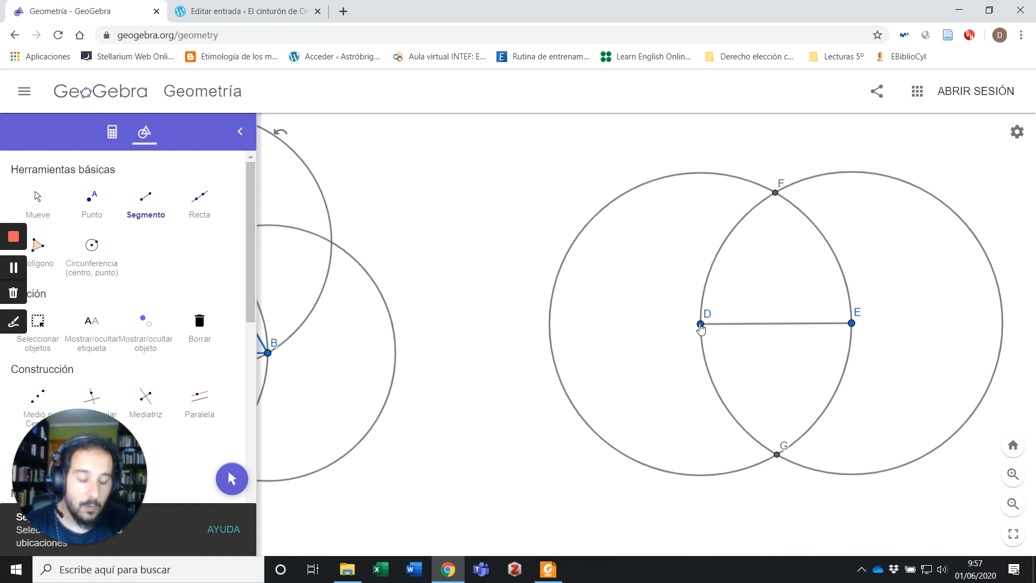
click(38, 201)
drag(451, 308, 471, 296)
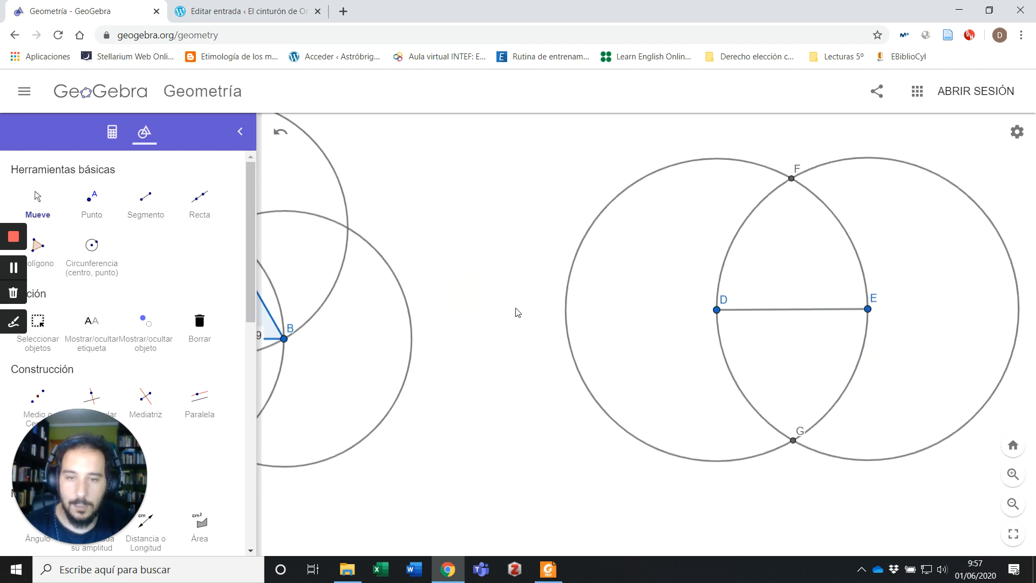
scroll(517, 312, down, 4)
click(146, 199)
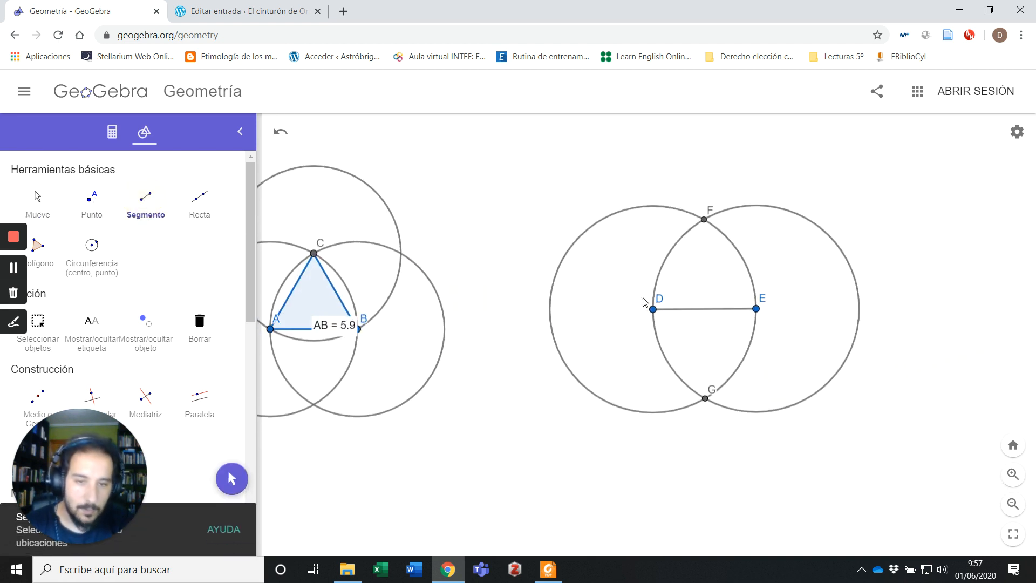
click(653, 308)
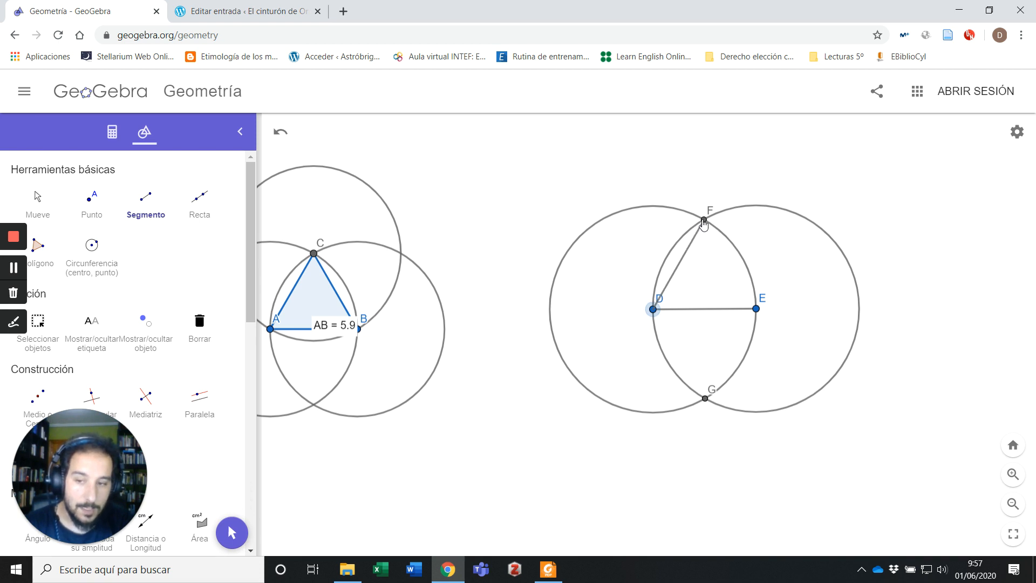
click(703, 220)
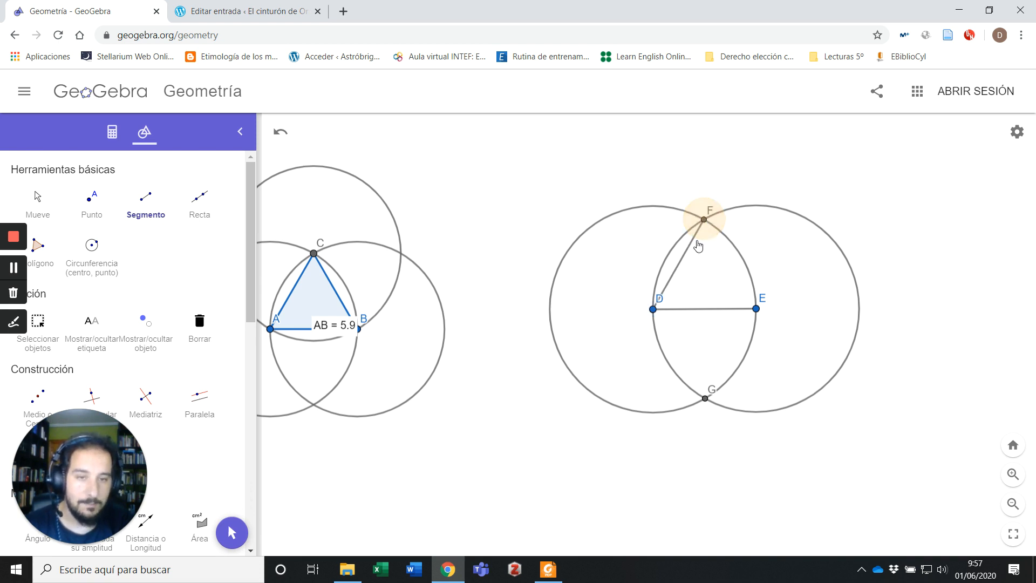
click(152, 204)
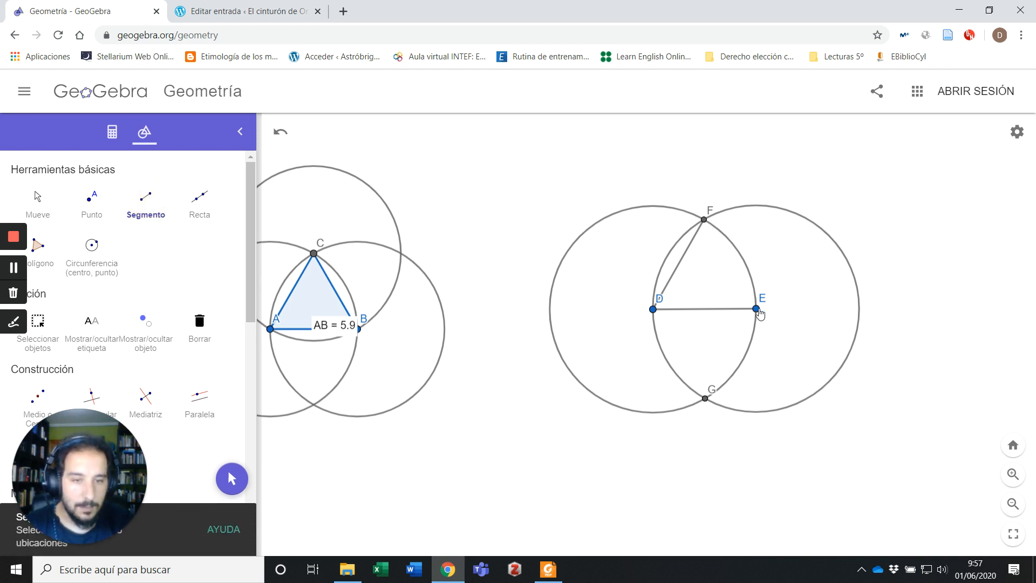
click(756, 308)
click(702, 222)
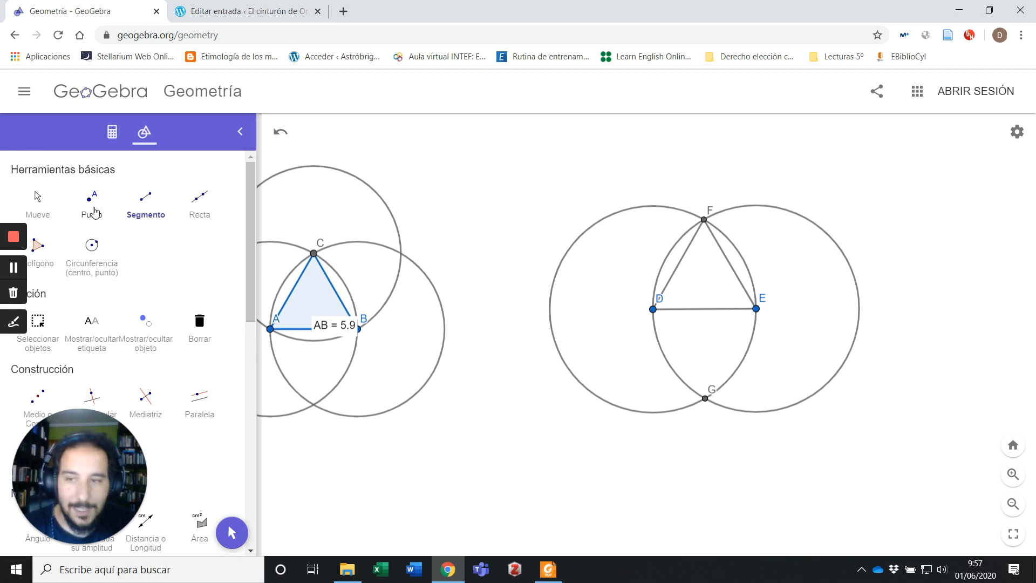
Set the colour of segment DF to red (#FF0000) in its object settings
click(46, 204)
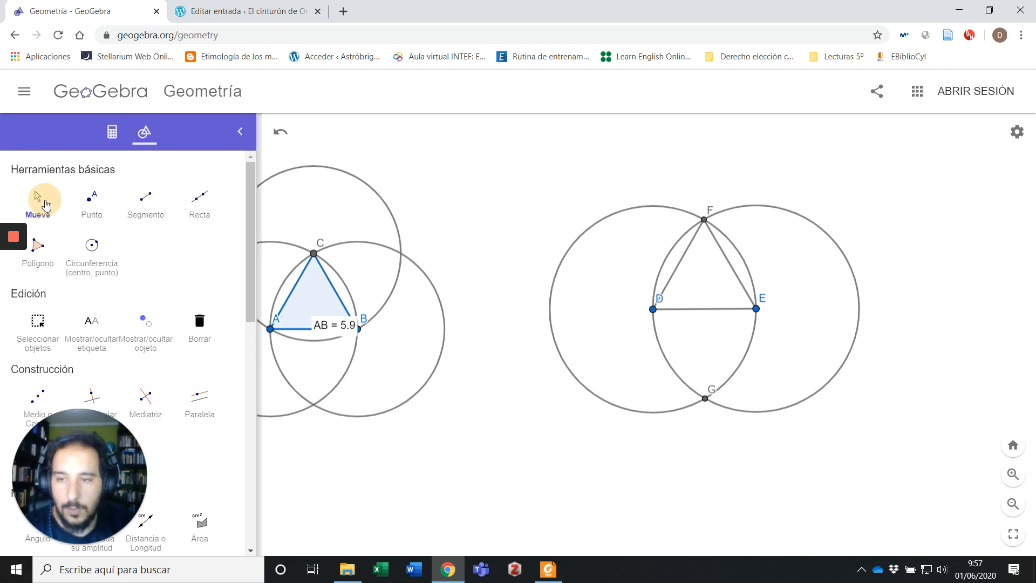
right_click(690, 254)
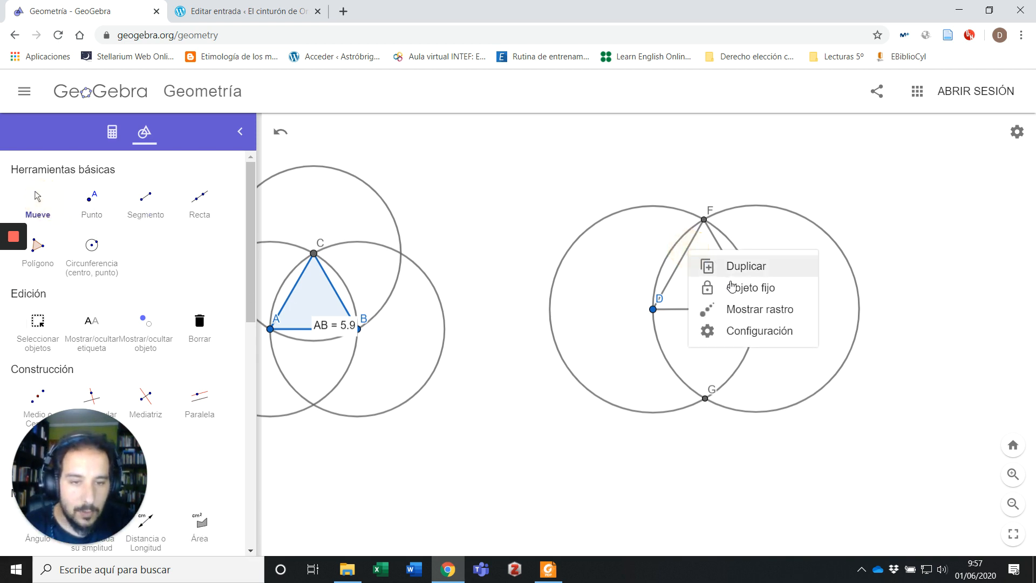
click(751, 329)
click(764, 127)
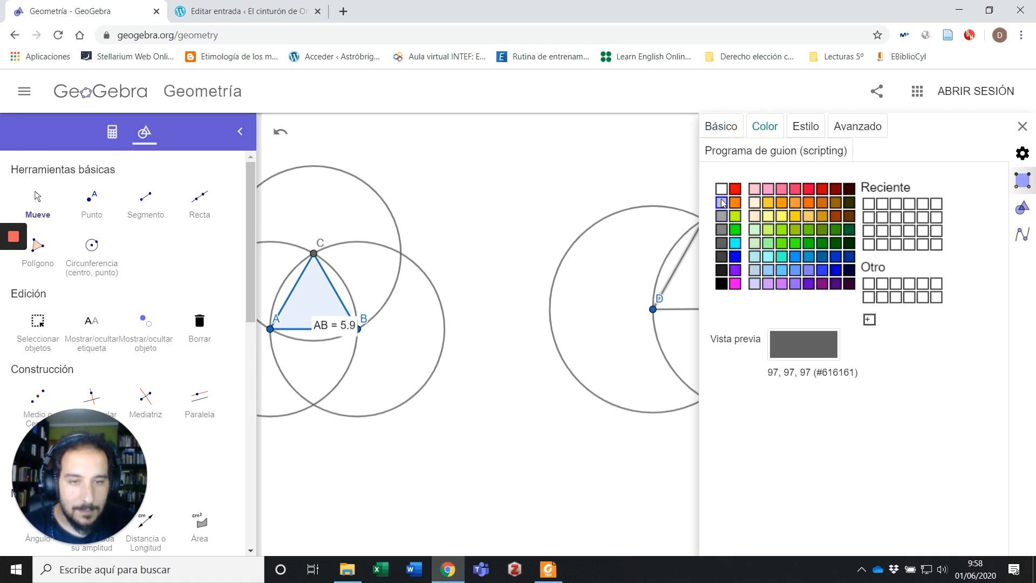
click(735, 189)
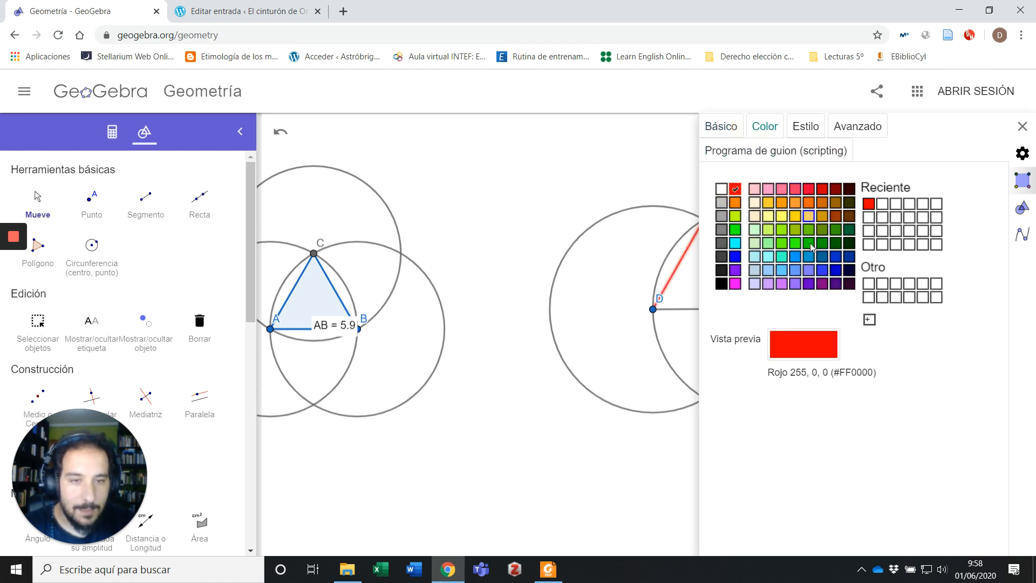
Set the colour of the triangle's base segment DE to red (#FF0000)
click(687, 319)
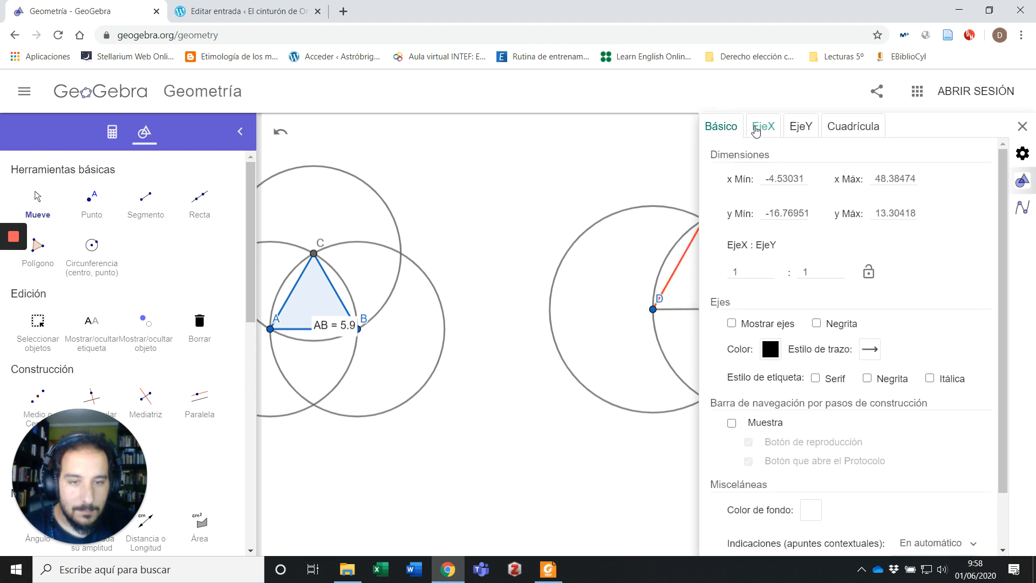
click(681, 309)
click(735, 189)
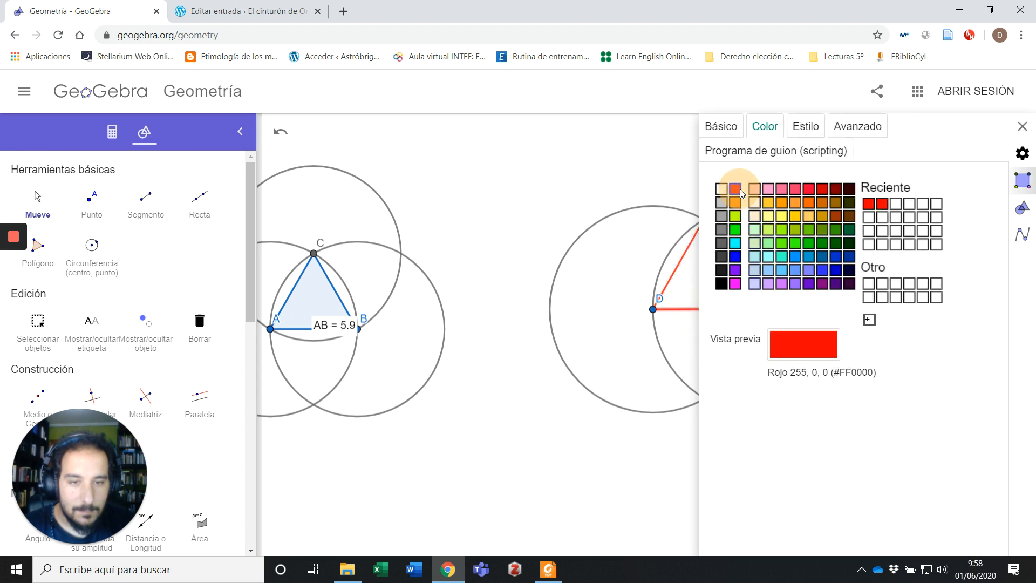
Set the colour of the remaining triangle side EF to red (#FF0000) and deselect it
click(42, 207)
drag(567, 162, 397, 158)
click(563, 268)
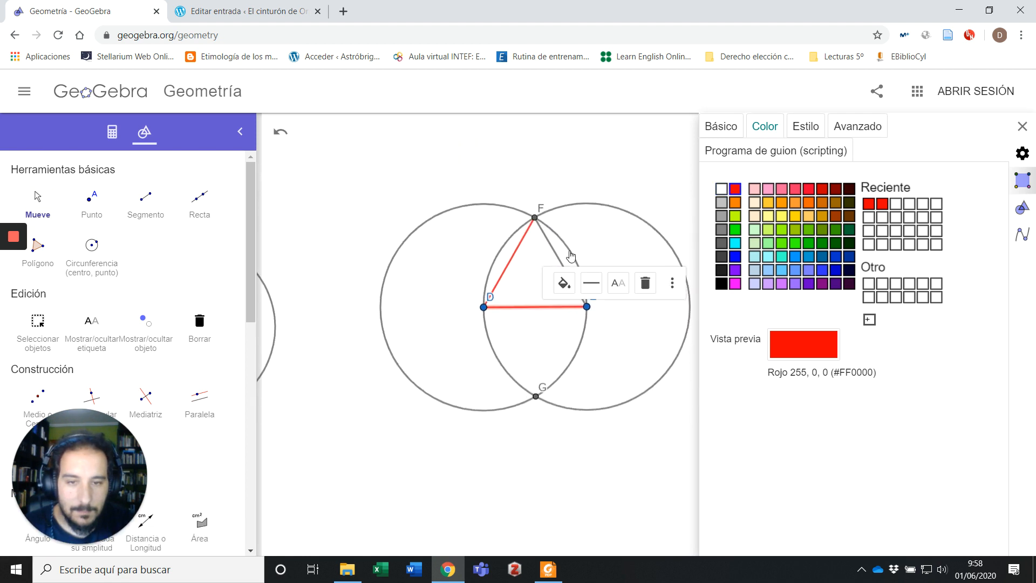
click(737, 191)
click(407, 172)
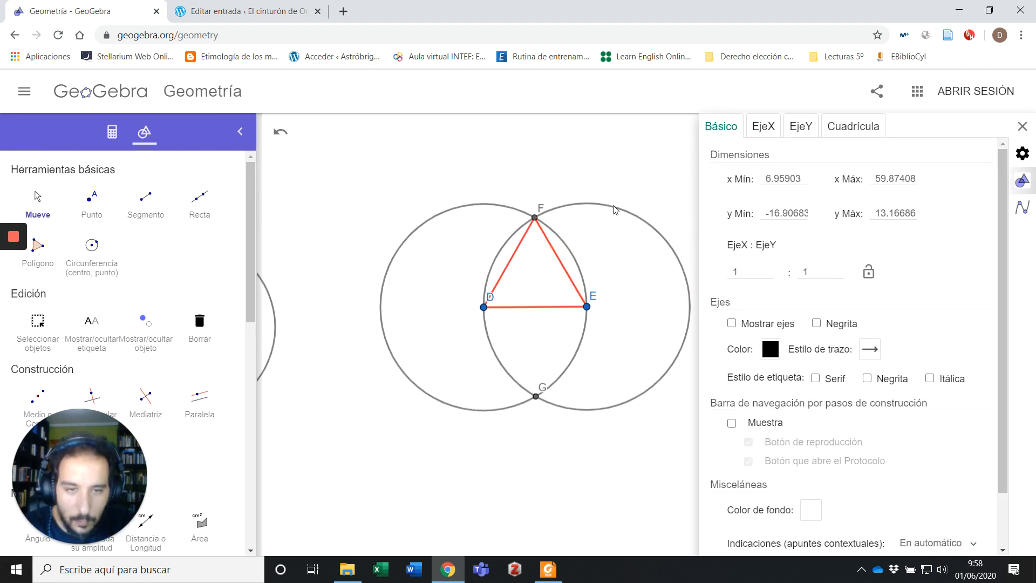
Close the settings and add a distance label between points F and E of the red triangle
click(1022, 153)
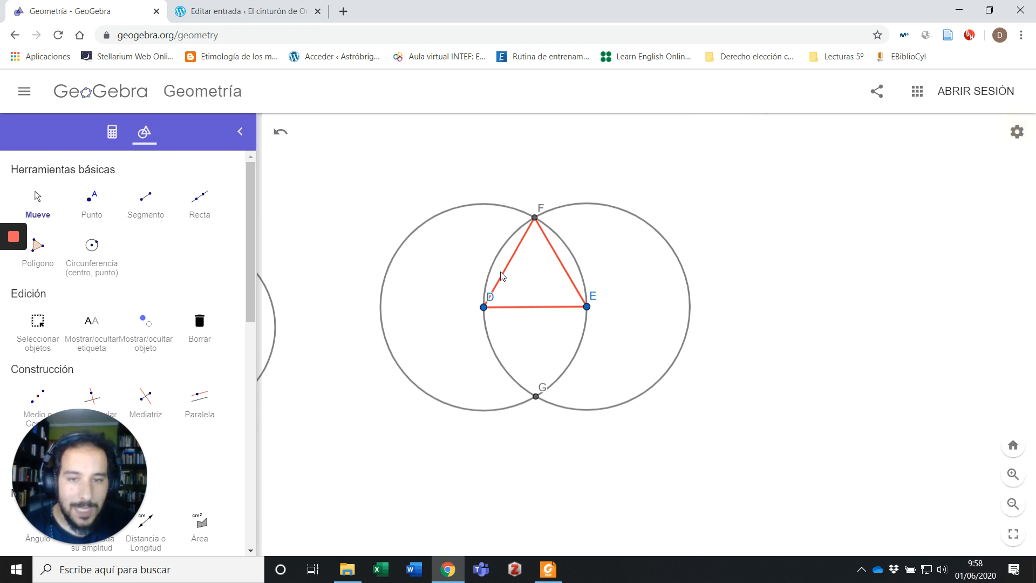
drag(649, 219, 718, 261)
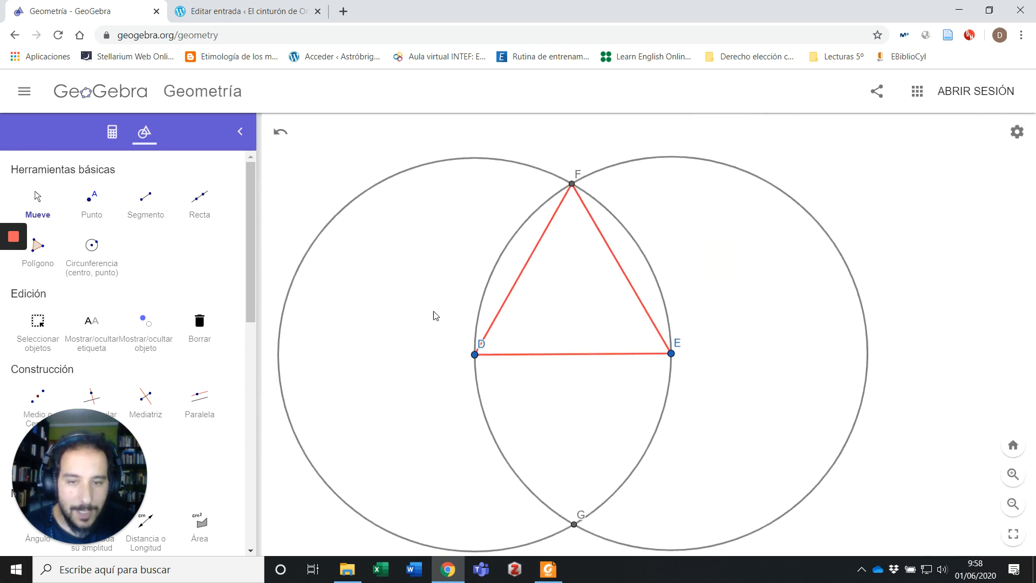
scroll(135, 302, down, 4)
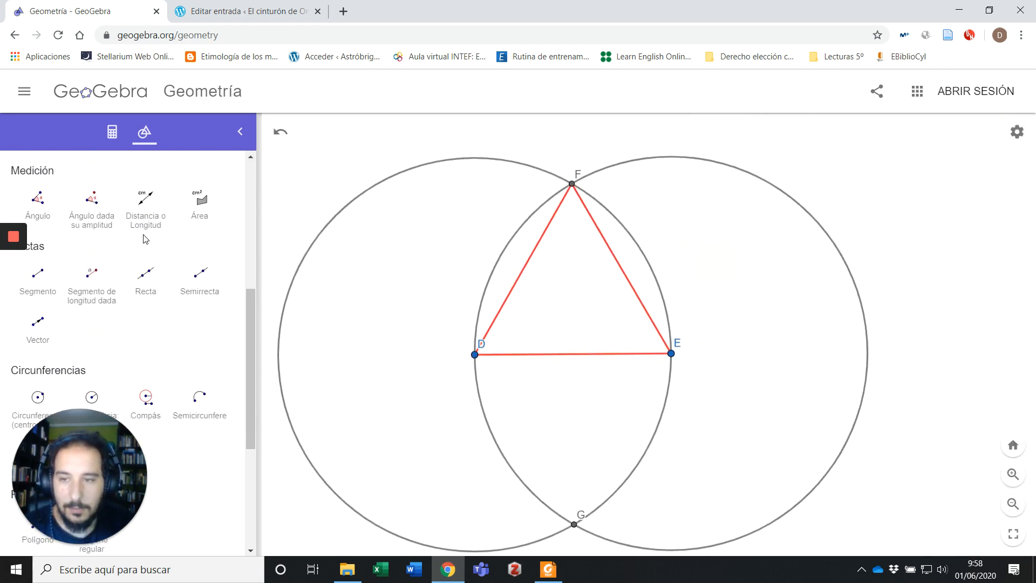
click(143, 340)
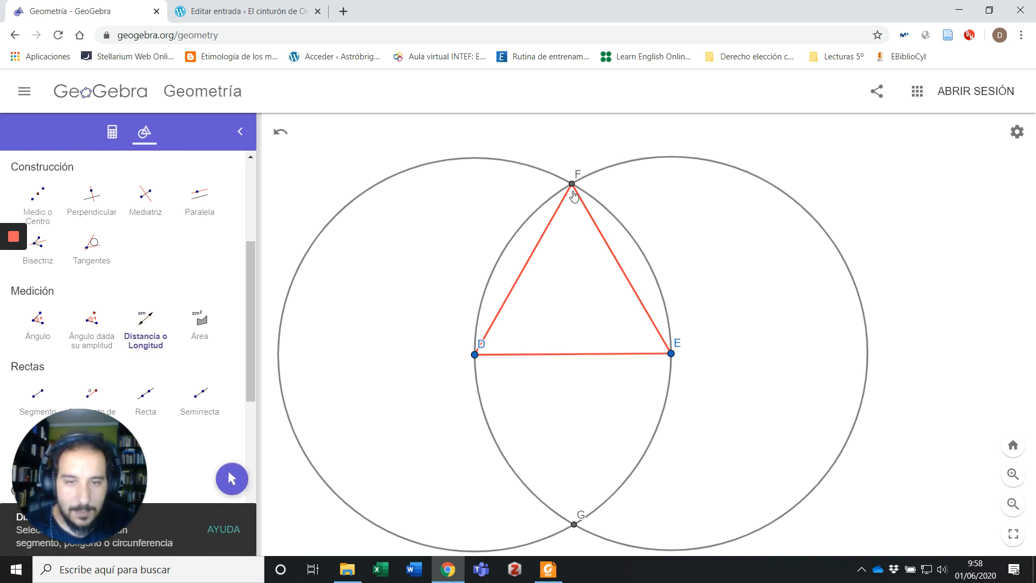
click(572, 185)
click(672, 354)
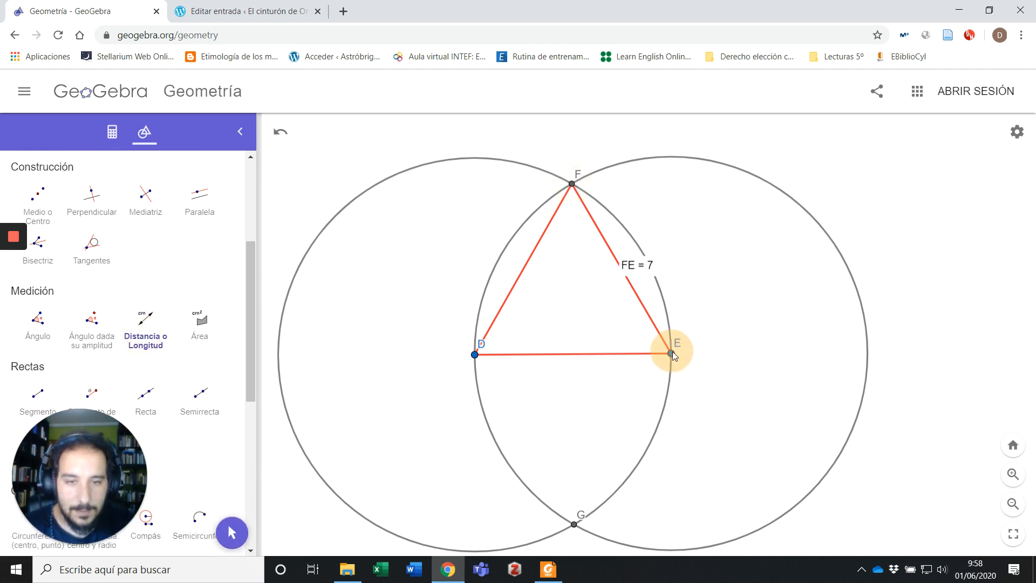
Add distance labels from F to D and from D to E on the remaining triangle sides
click(155, 325)
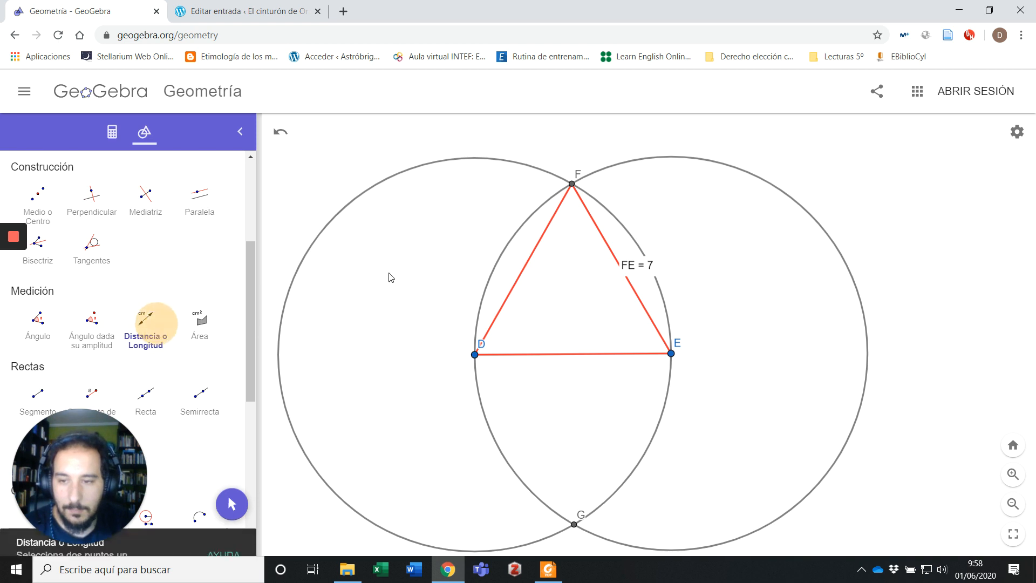
click(572, 183)
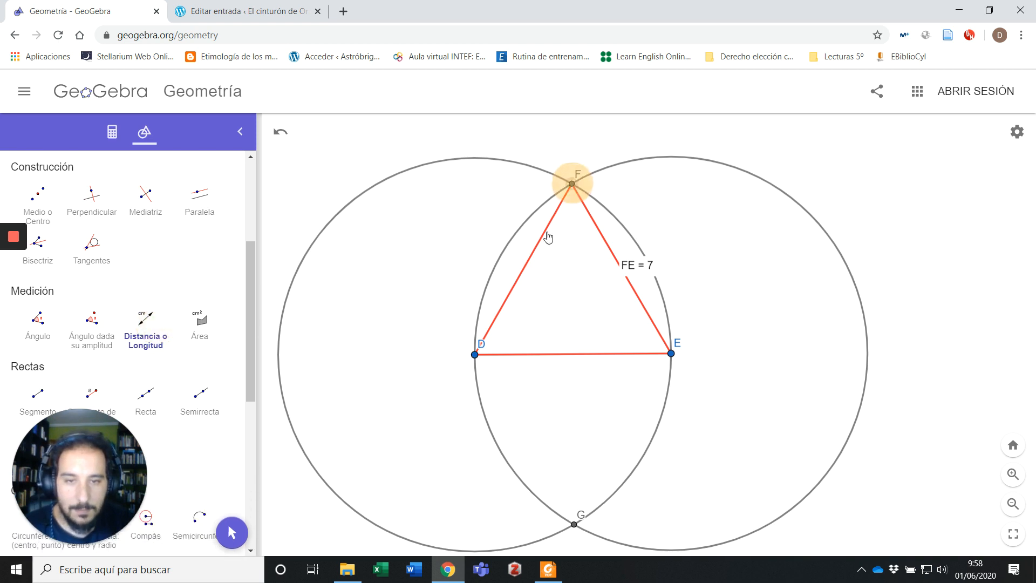
click(474, 355)
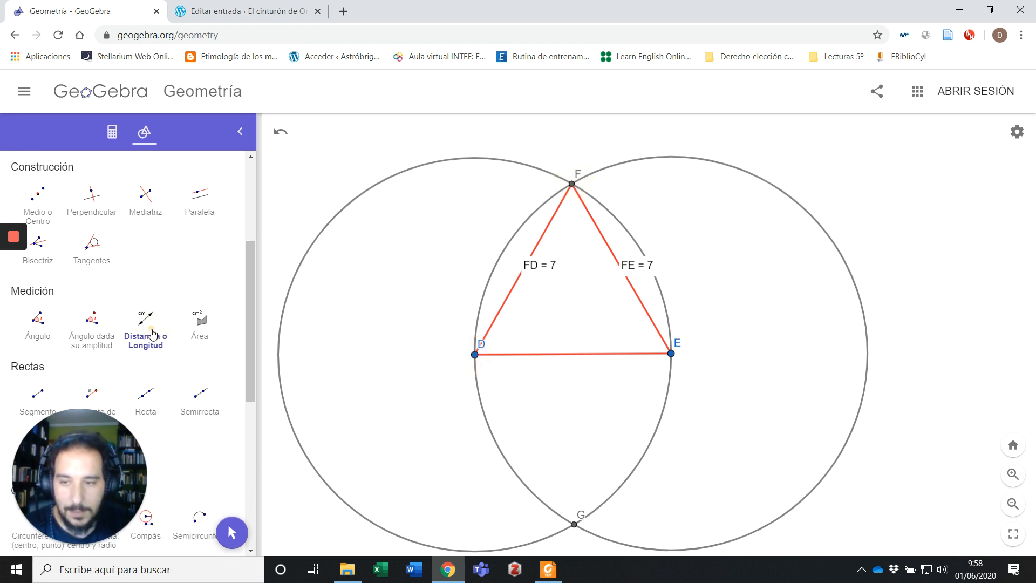
click(154, 330)
click(474, 354)
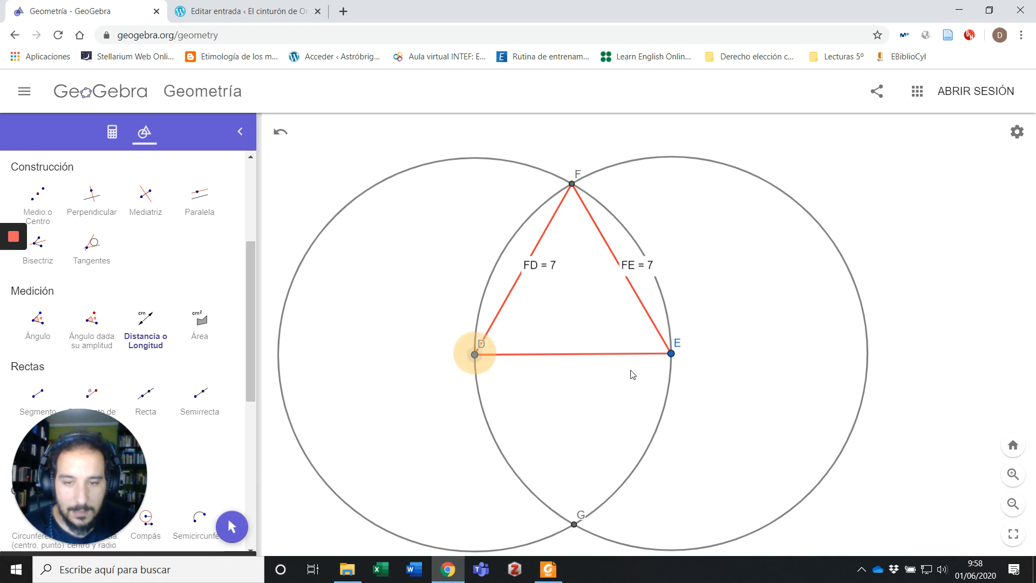
click(671, 354)
scroll(711, 328, down, 2)
scroll(711, 328, down, 1)
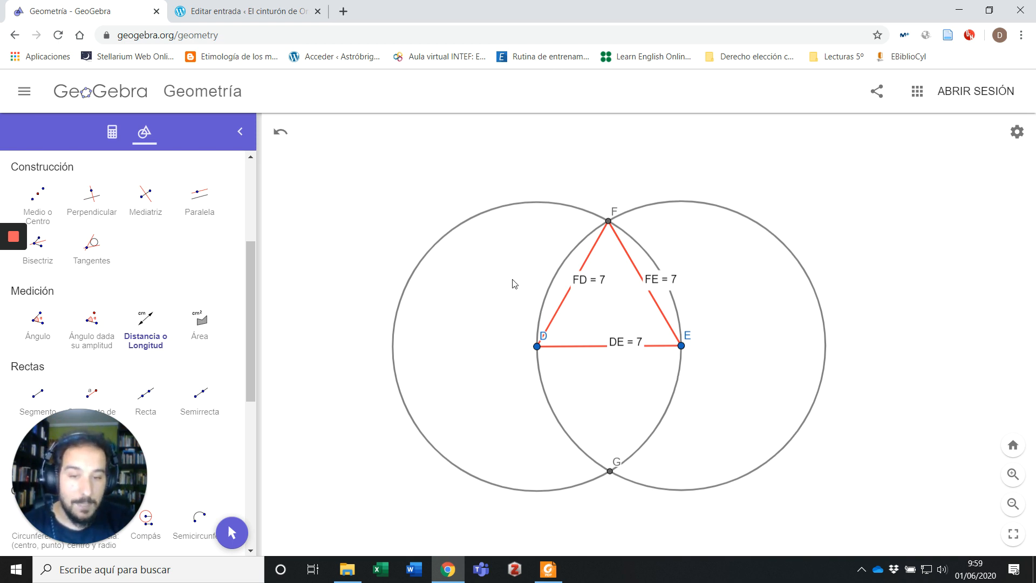
Draw segments DE, DG and EG to form a second triangle below the red one
click(192, 394)
click(123, 388)
click(37, 393)
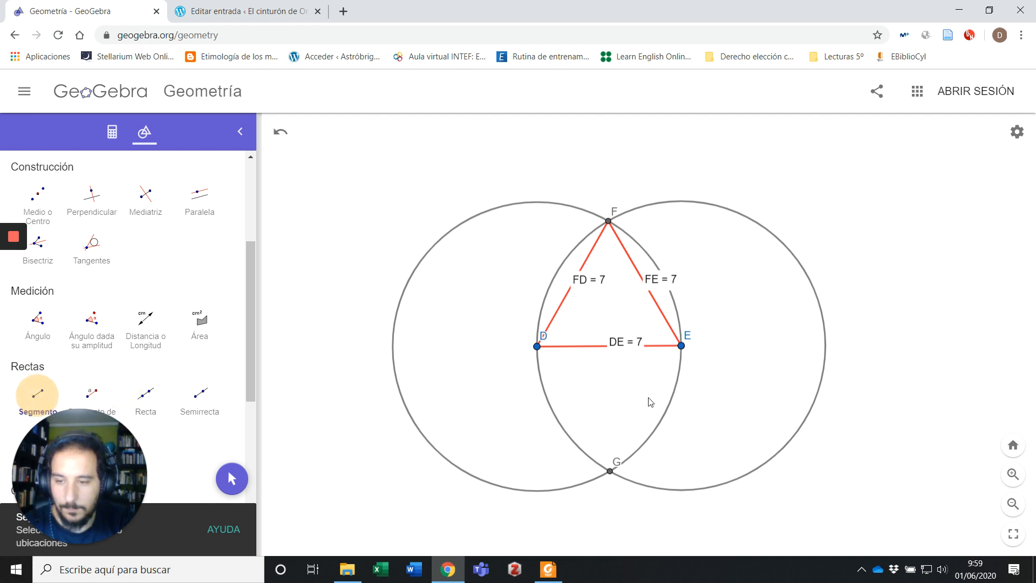
click(537, 346)
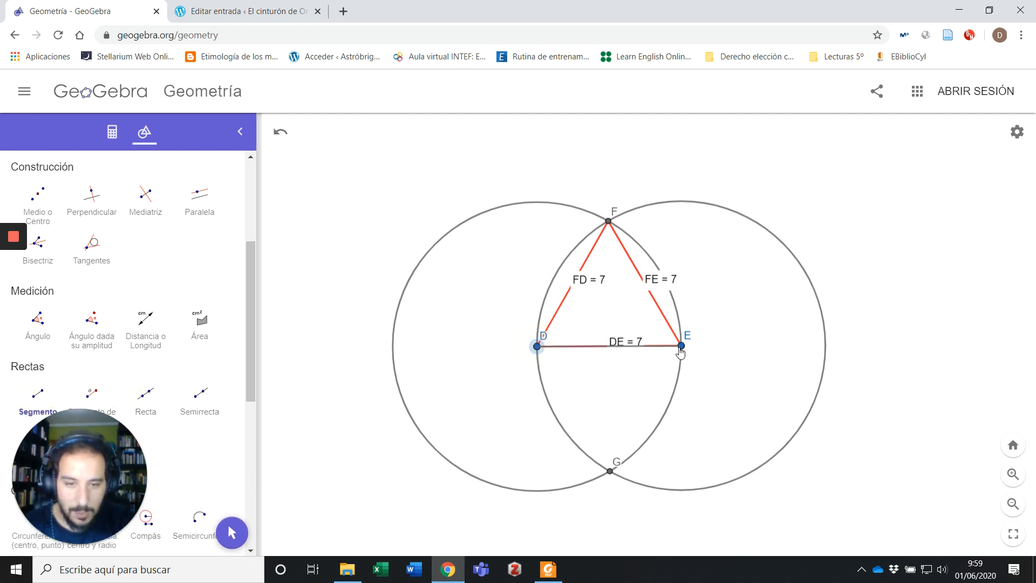
click(681, 346)
click(537, 346)
click(610, 471)
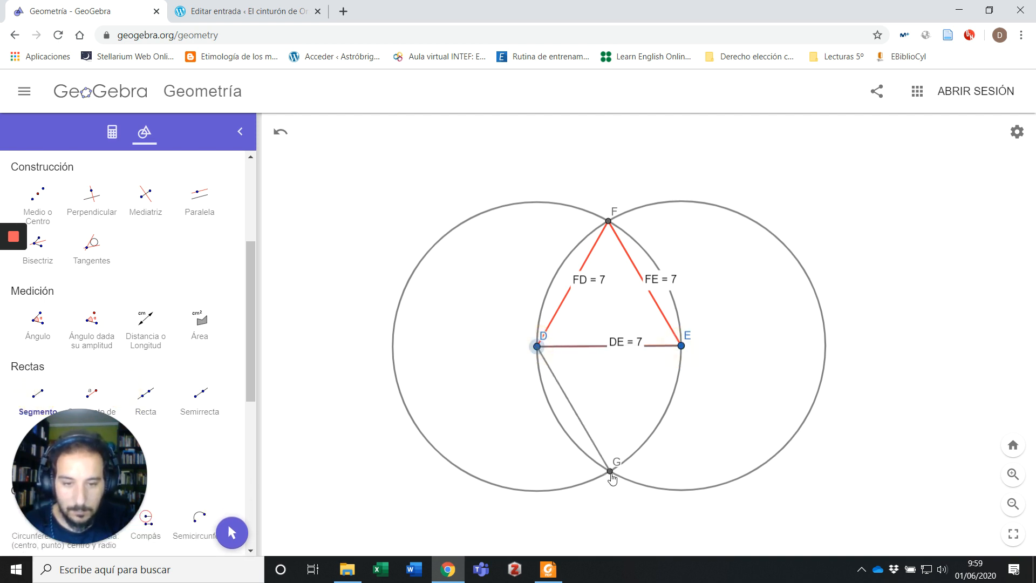
click(681, 346)
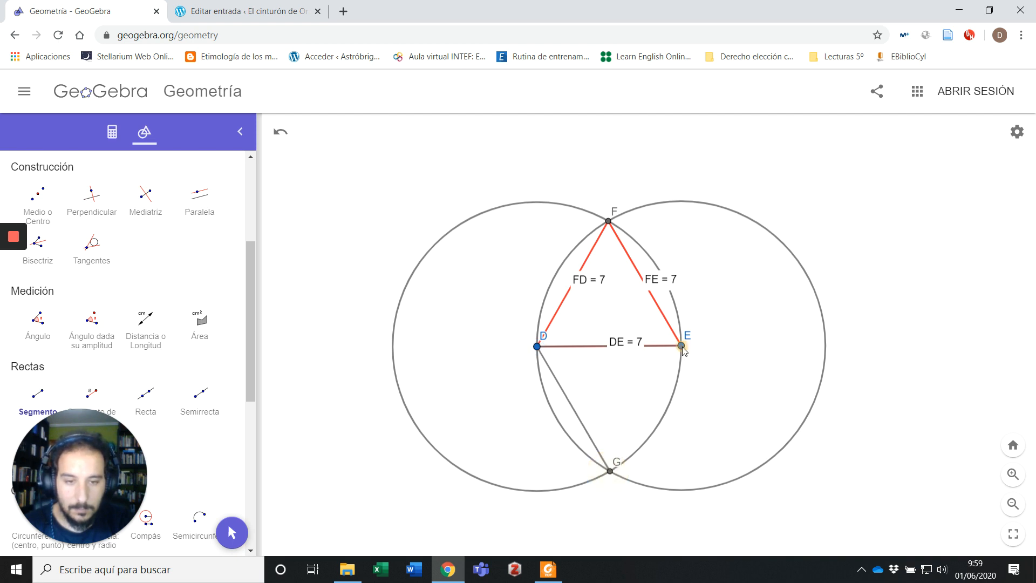
click(610, 471)
Add distance labels from D to G and from E to G on the lower triangle's sides
click(152, 332)
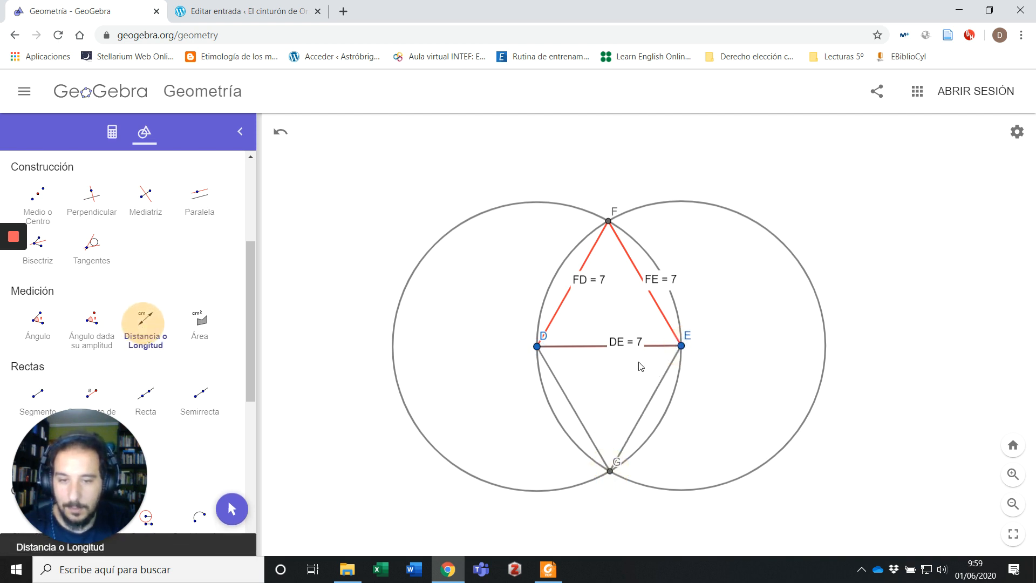
click(537, 347)
click(609, 471)
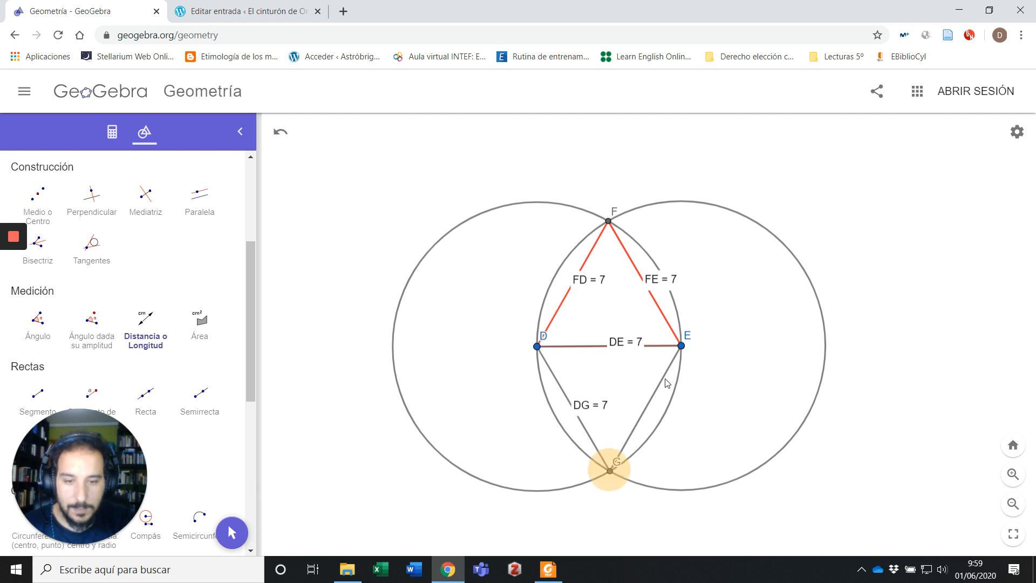
click(681, 350)
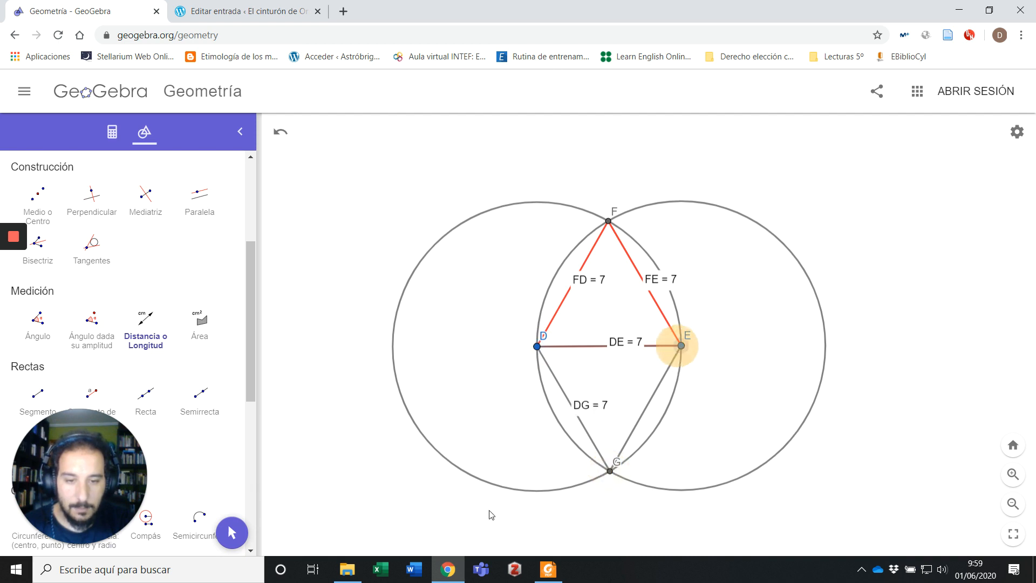
click(611, 473)
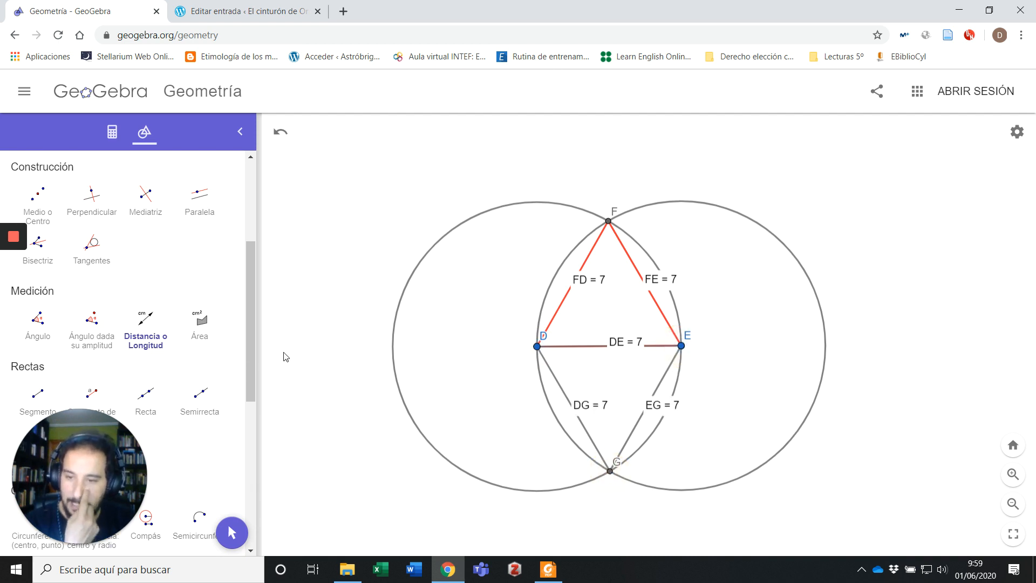
Set the colour of segment DG to blue (#0000FF) in its object settings
right_click(551, 373)
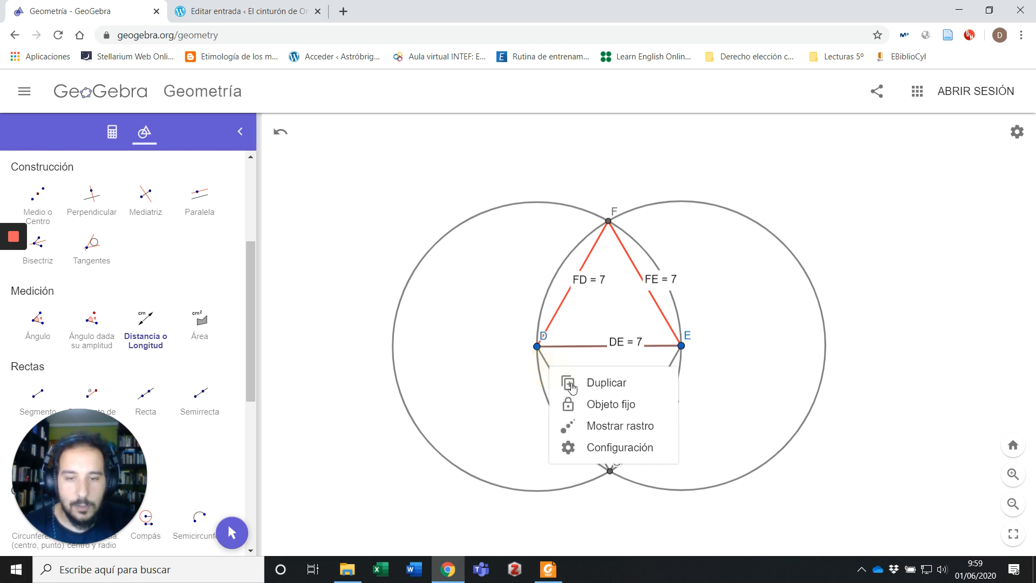
click(606, 449)
click(764, 129)
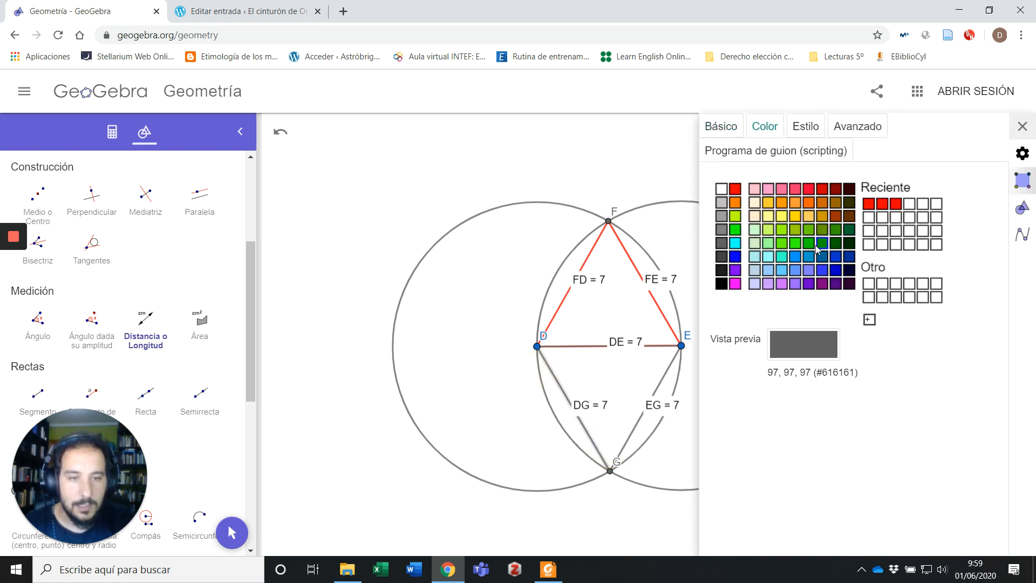
click(735, 257)
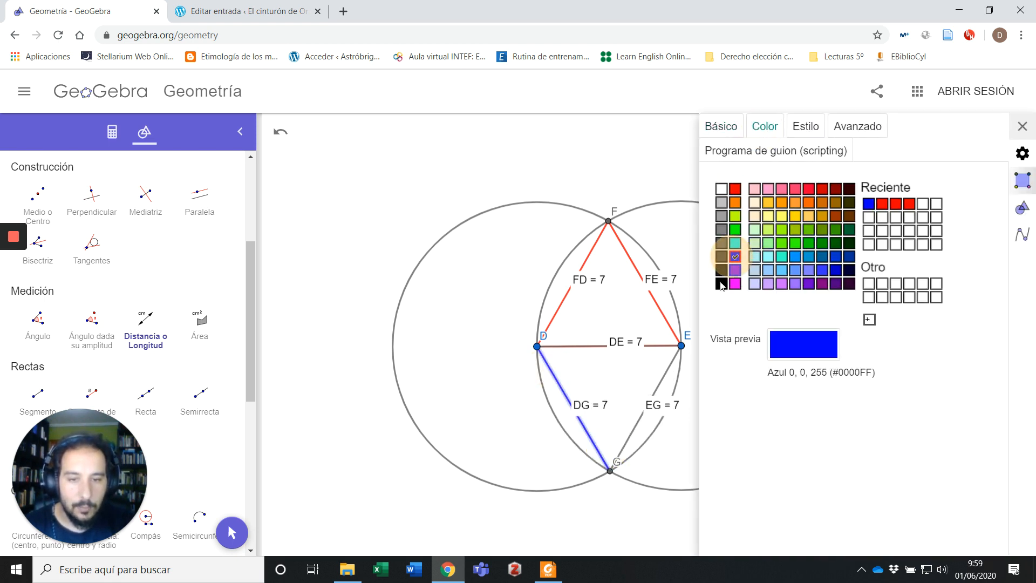
click(659, 352)
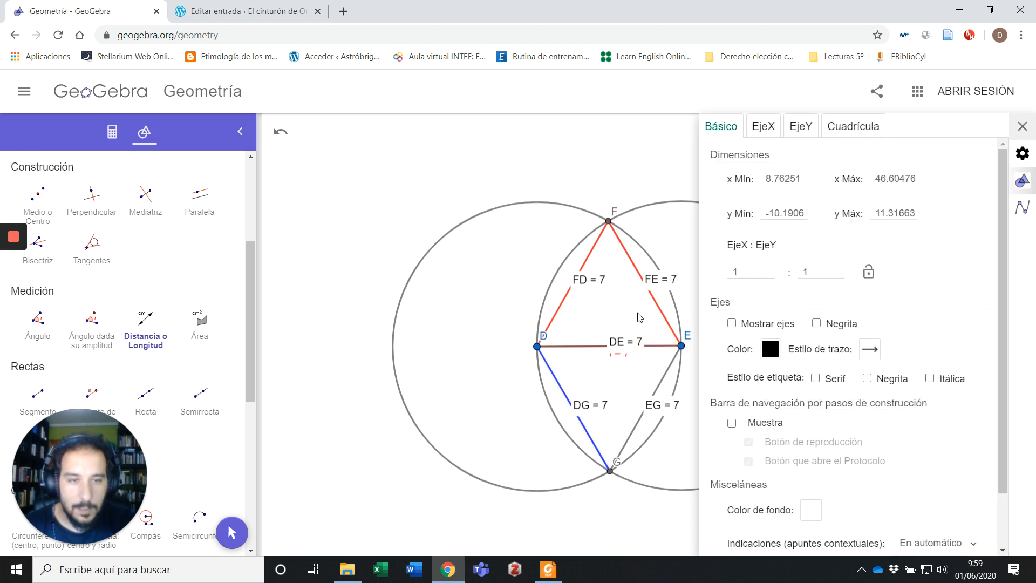
click(595, 347)
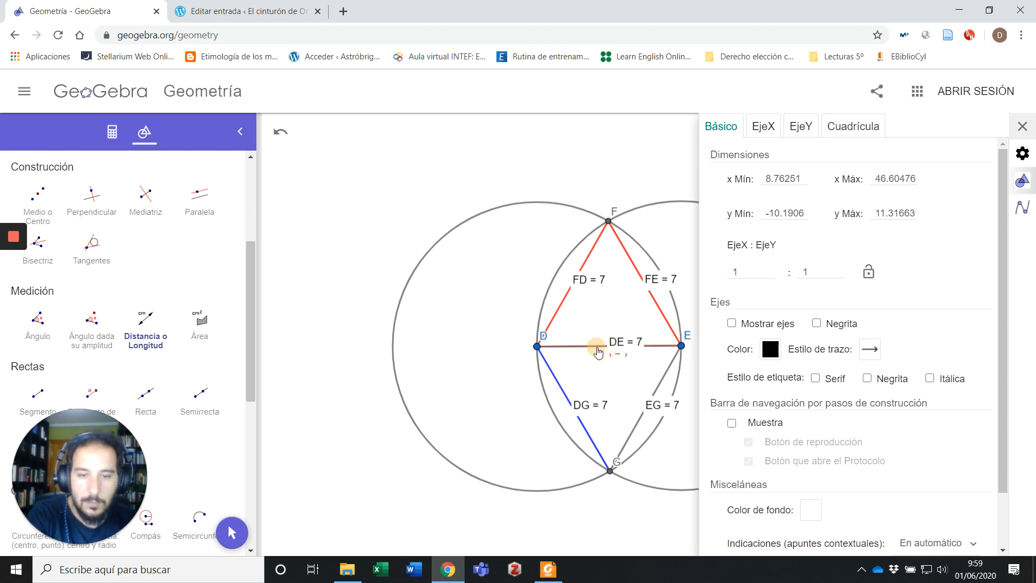
right_click(597, 348)
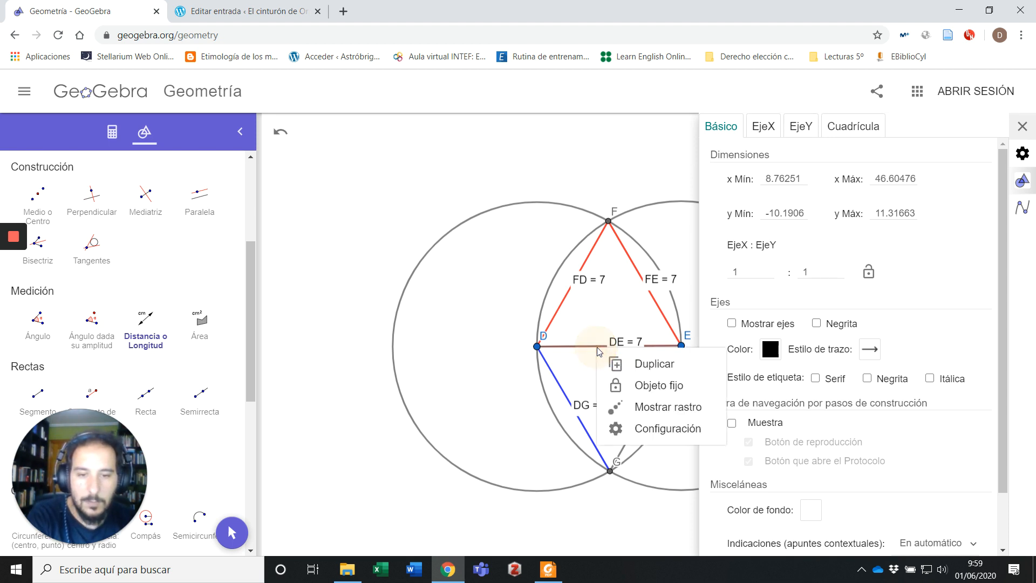
click(568, 348)
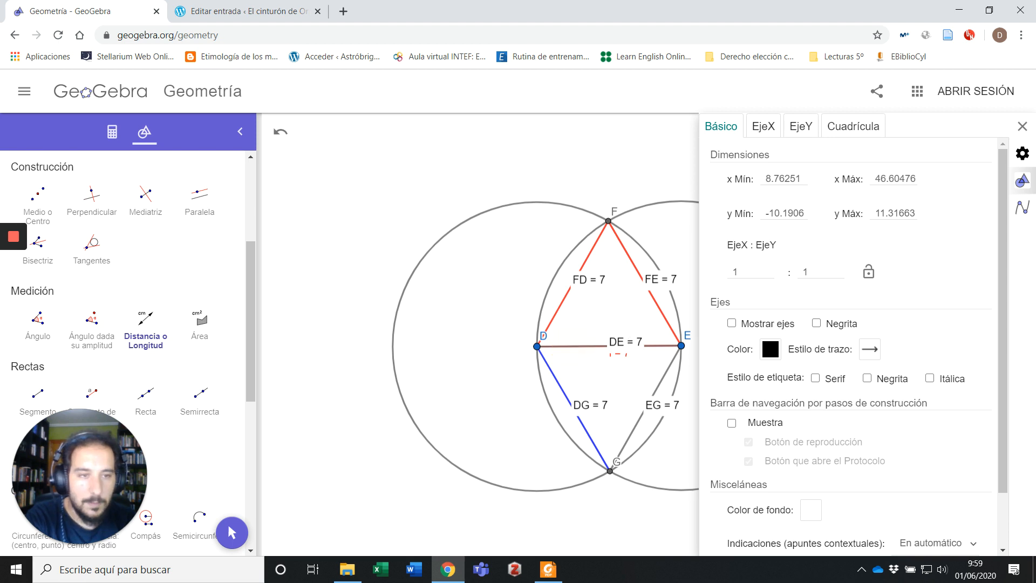
click(1022, 126)
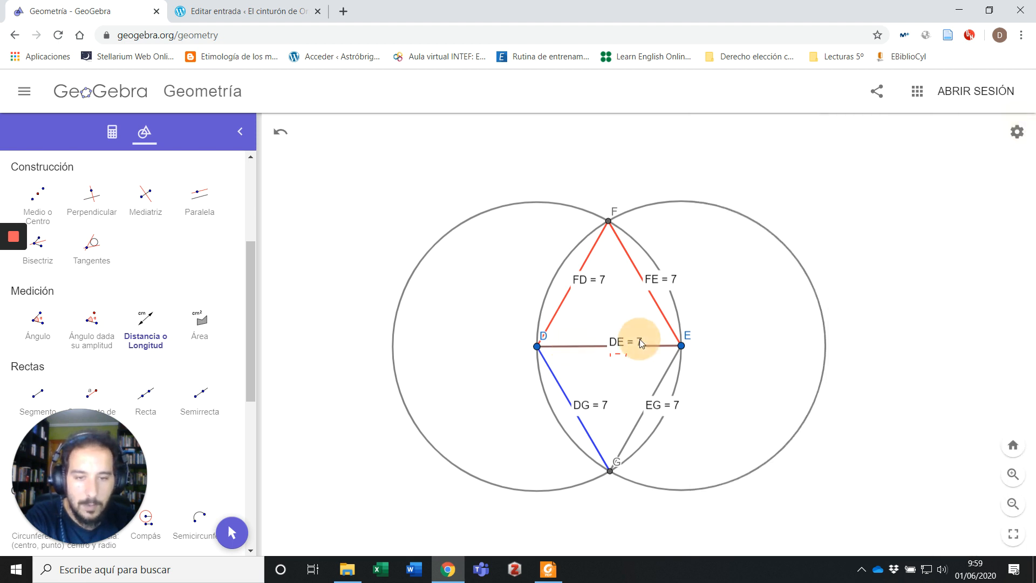
Delete the red segment DE that overlaps the grey one, together with its length labels
click(229, 532)
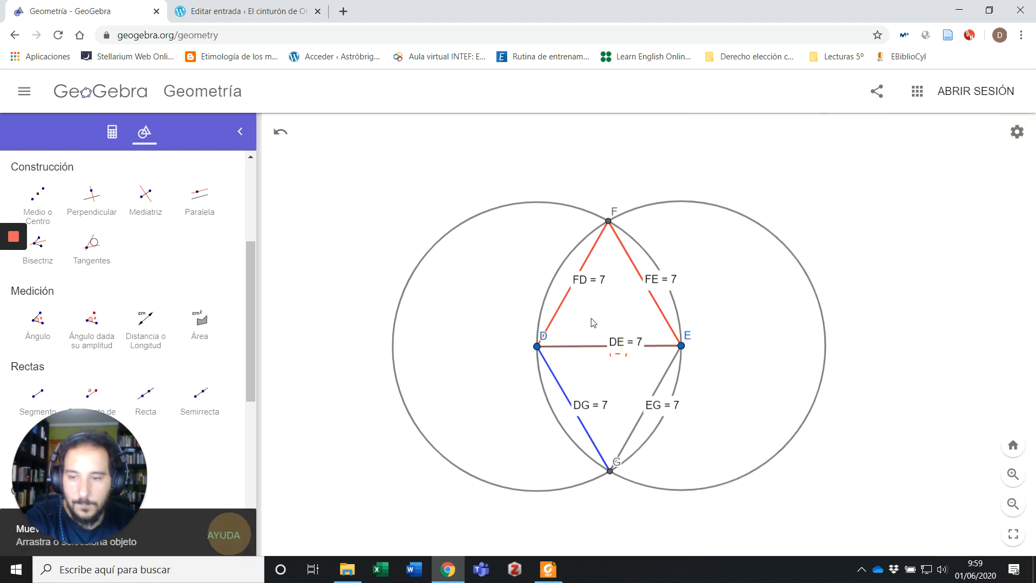
click(618, 353)
key(Delete)
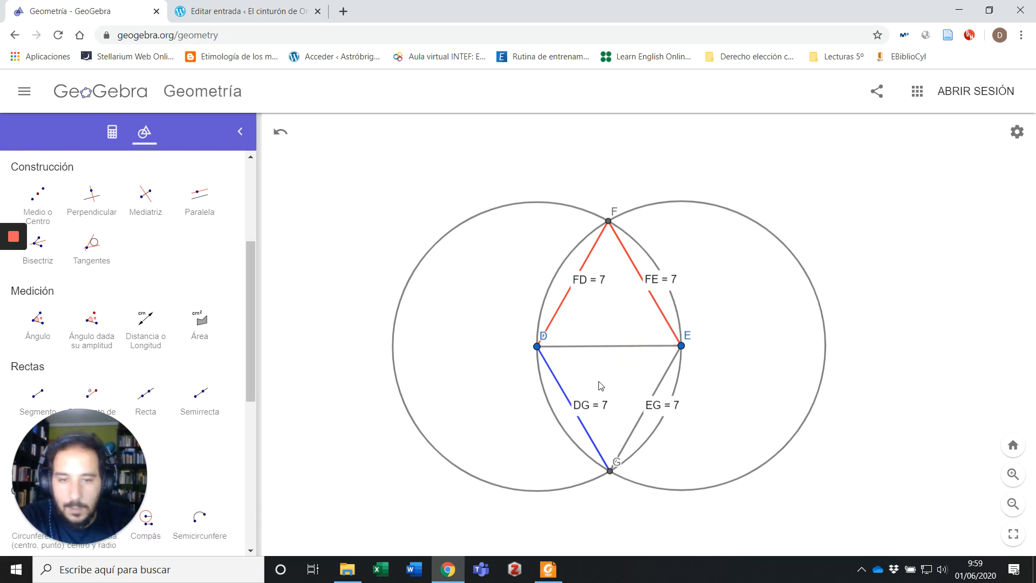
Set the colour of segments DE and EG to blue (#0000FF) and close the settings
right_click(595, 351)
click(648, 425)
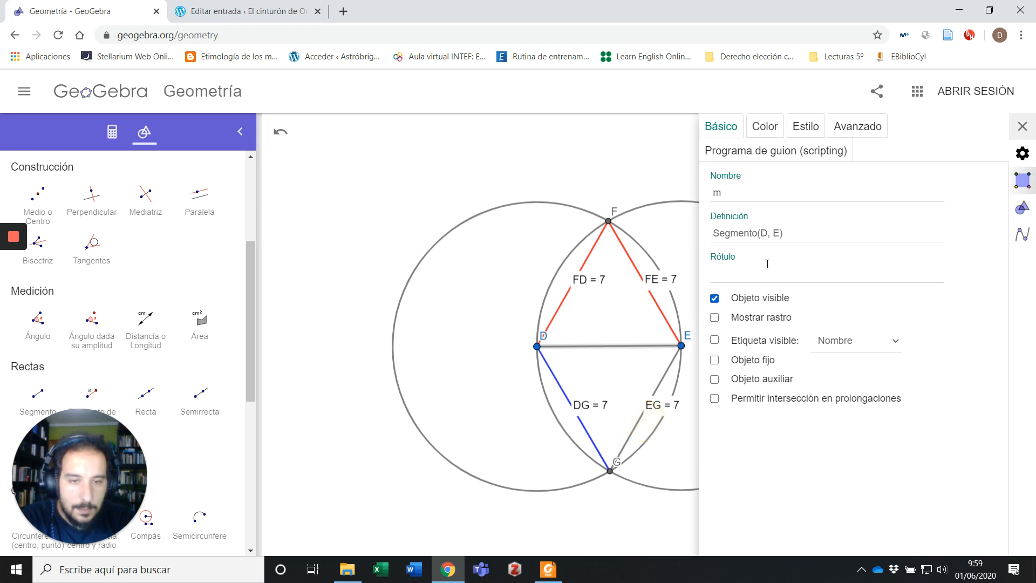
click(765, 126)
click(735, 256)
click(661, 382)
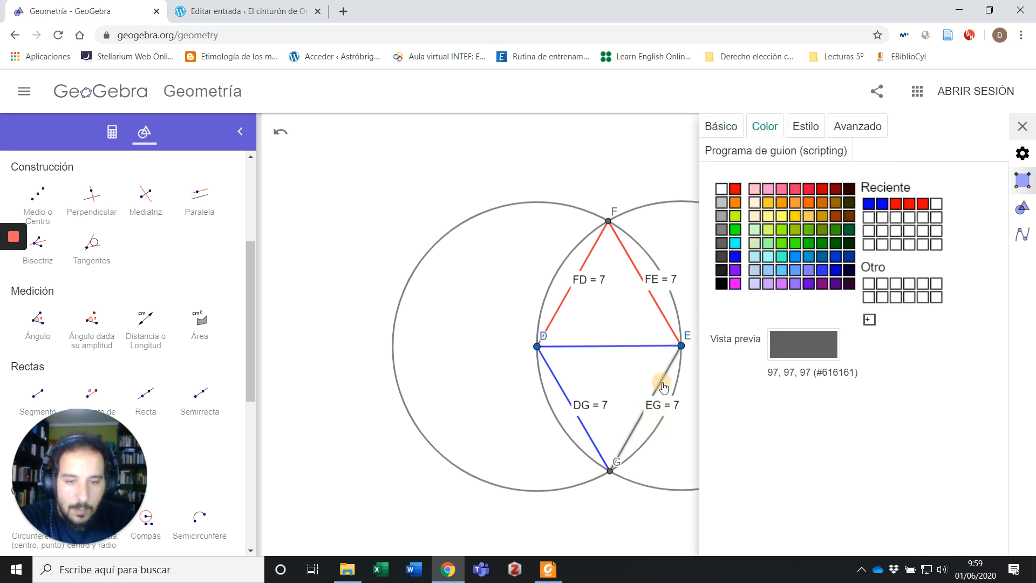
click(735, 256)
click(426, 330)
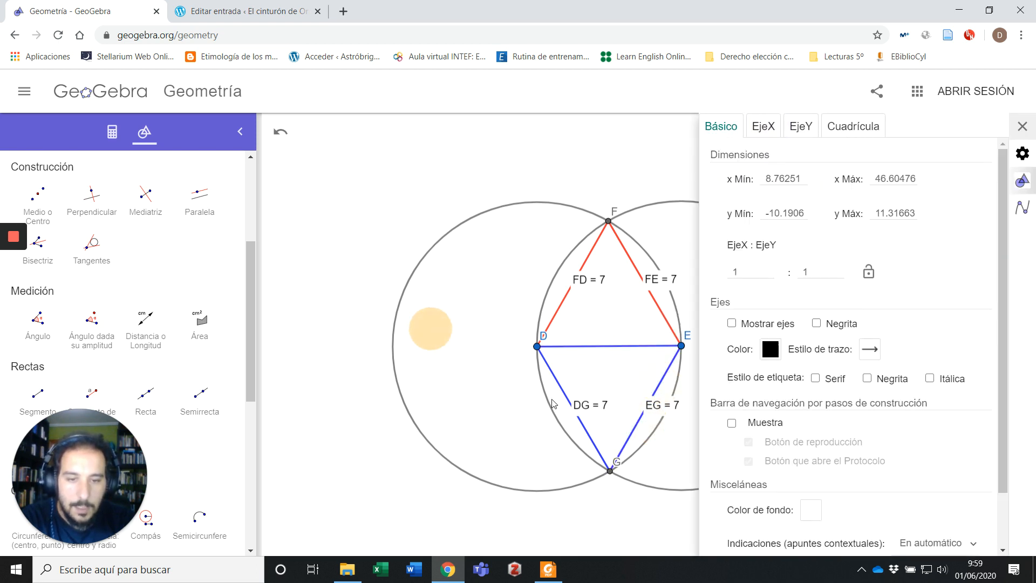
click(1025, 129)
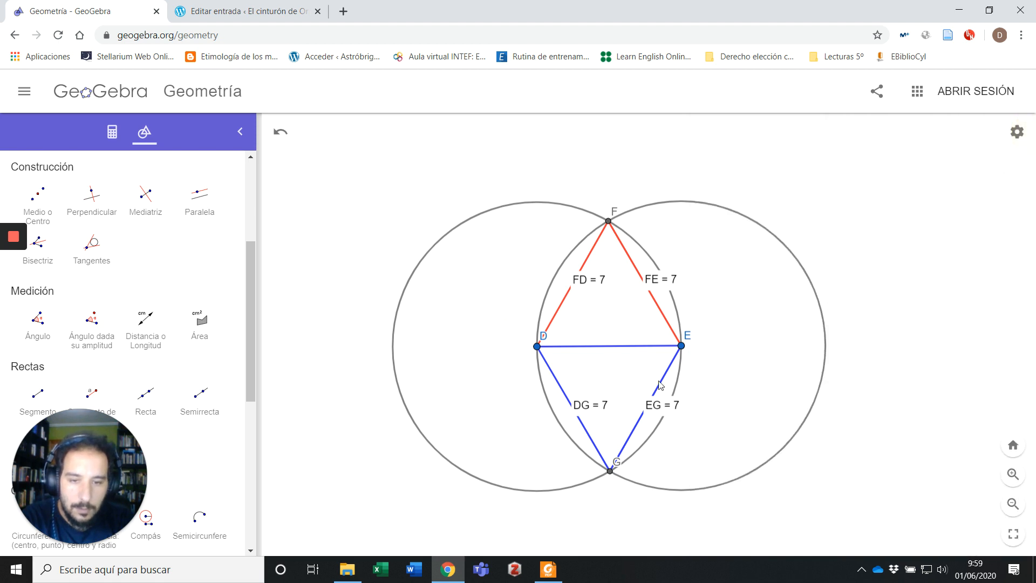
Add a distance label between points D and E on the blue segment shared by both triangles
click(146, 335)
click(538, 347)
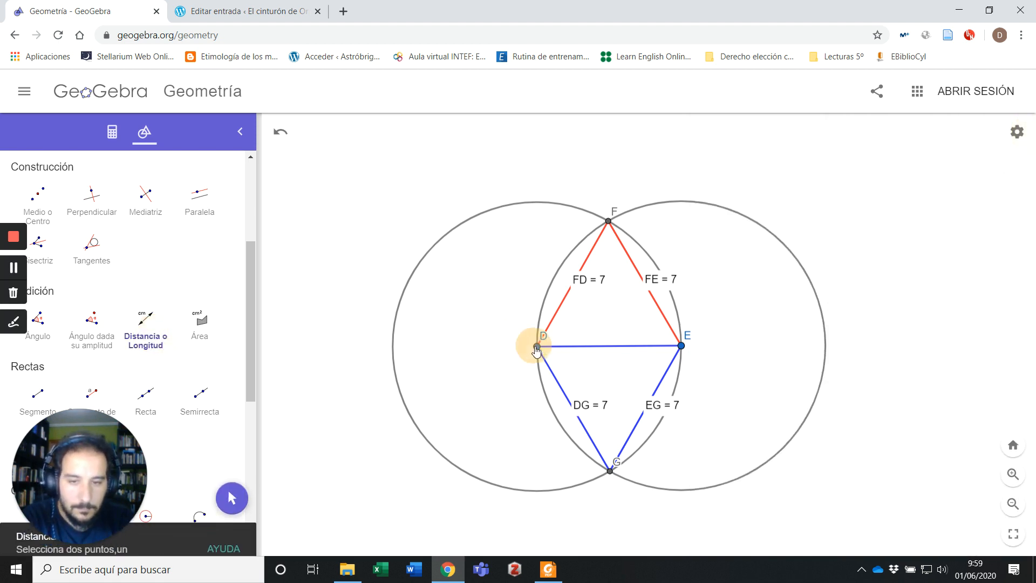
click(681, 345)
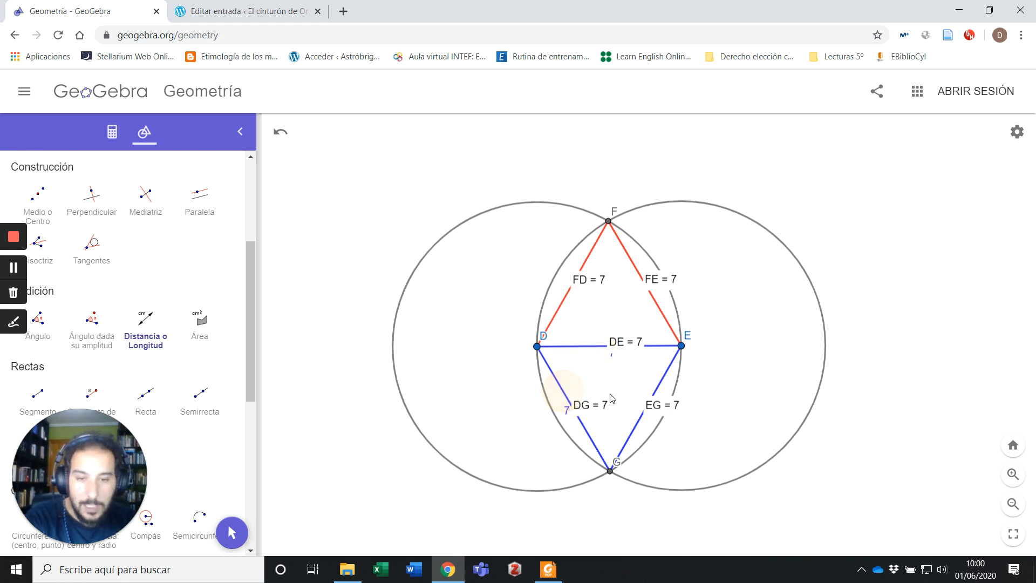
scroll(81, 205, up, 4)
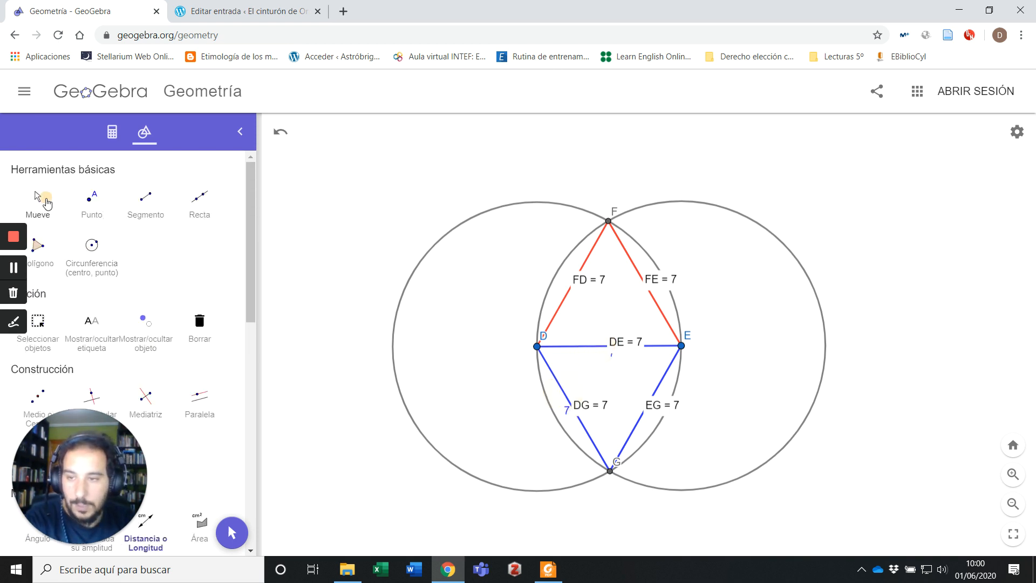
Delete the blue segments DE, DG and EG together with their length labels
click(47, 204)
click(621, 342)
key(Delete)
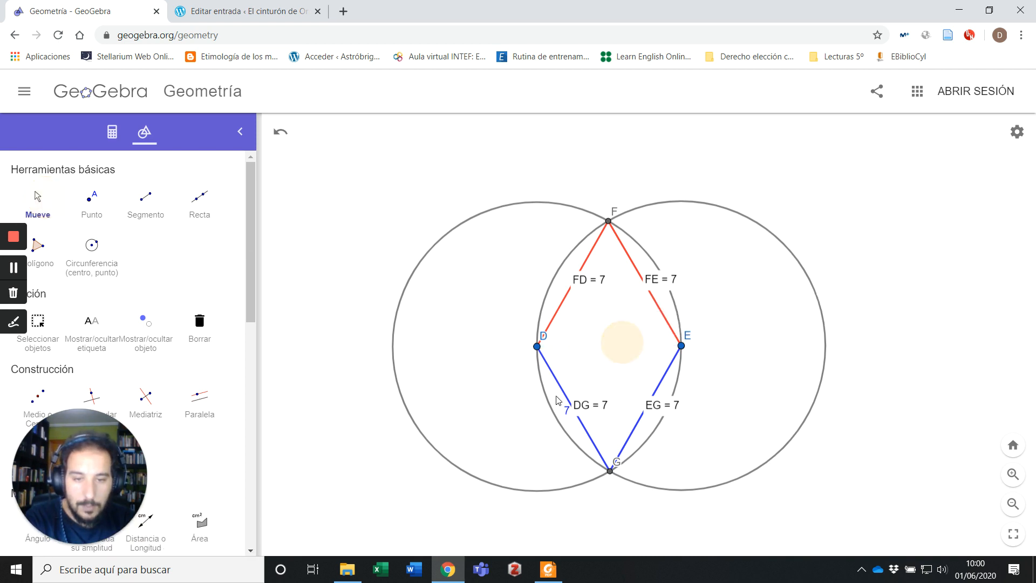
click(578, 404)
key(Delete)
click(568, 409)
key(Delete)
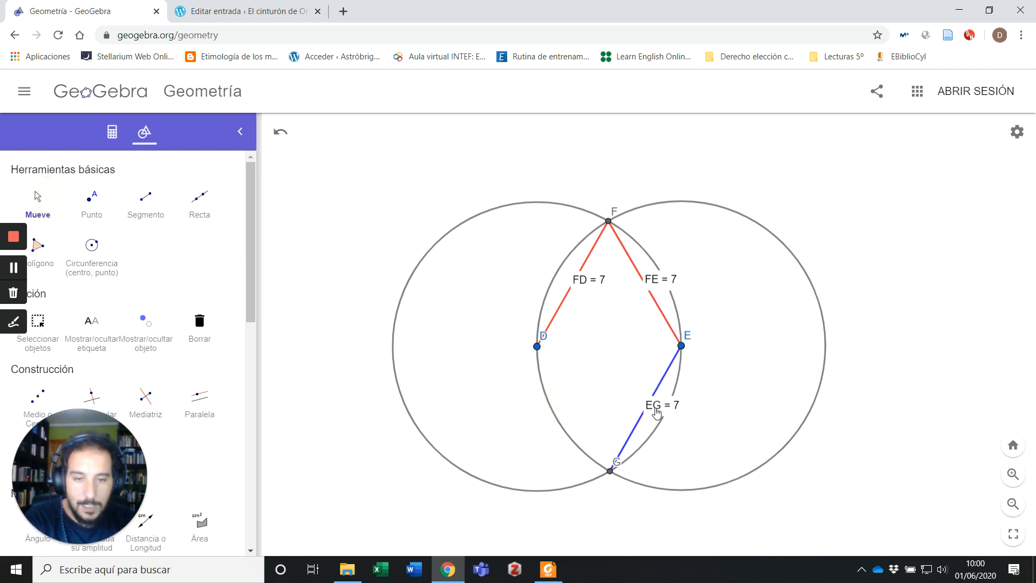
click(650, 405)
key(Delete)
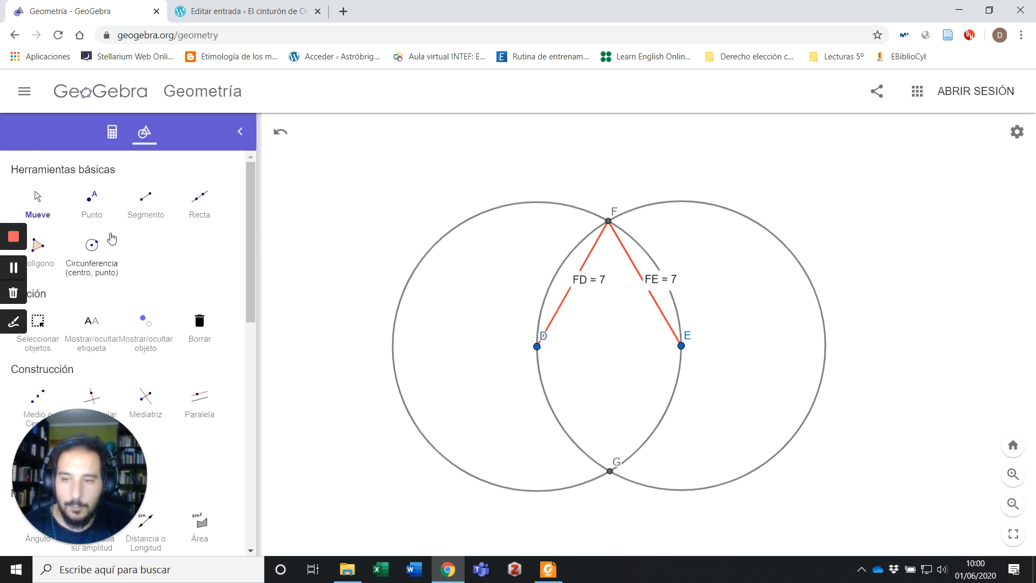
Draw a third circle with the Compass tool, using distance DE as the radius and point F as the centre
scroll(135, 340, down, 10)
scroll(129, 334, up, 2)
click(145, 318)
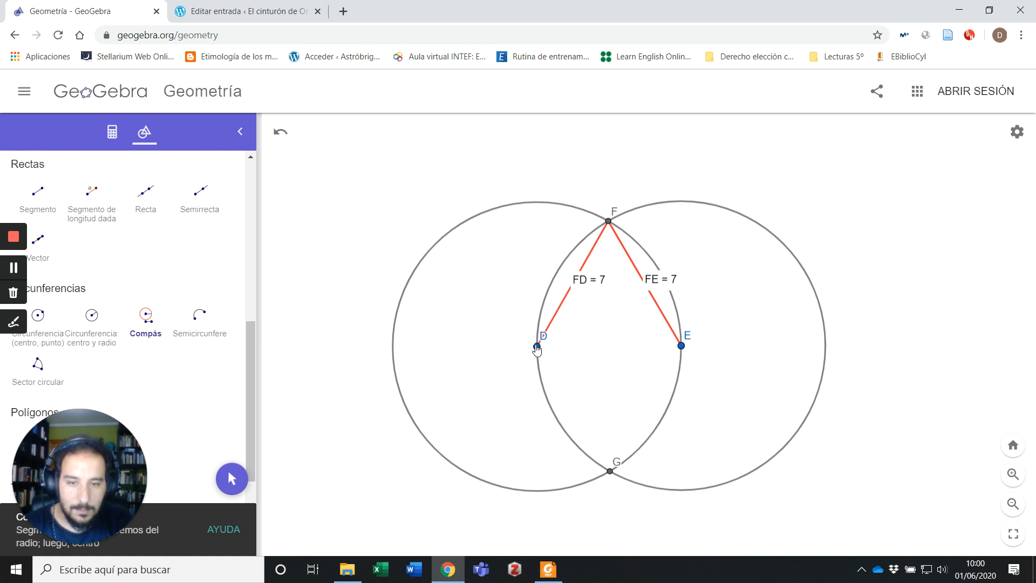
click(537, 346)
click(681, 346)
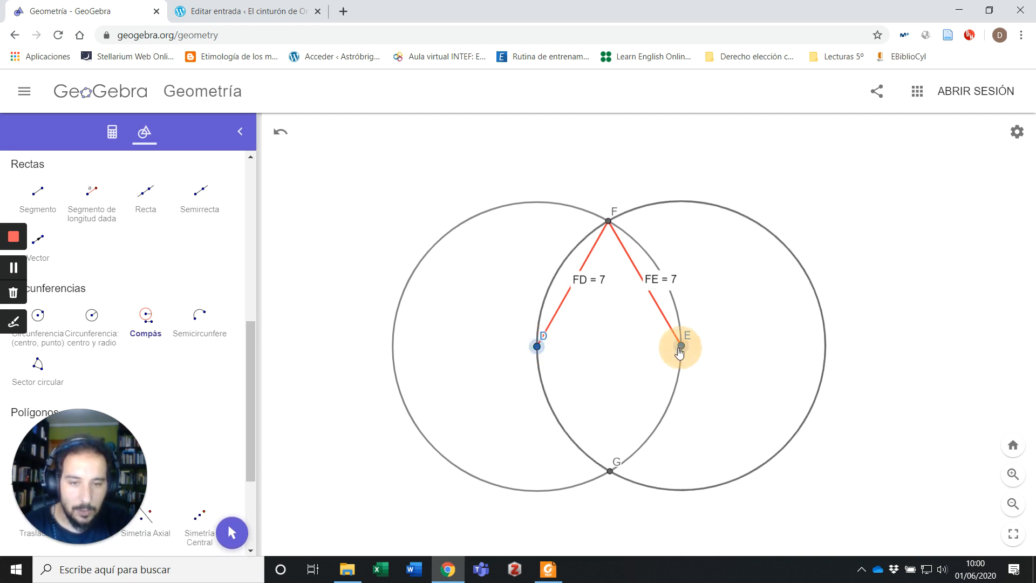
click(609, 223)
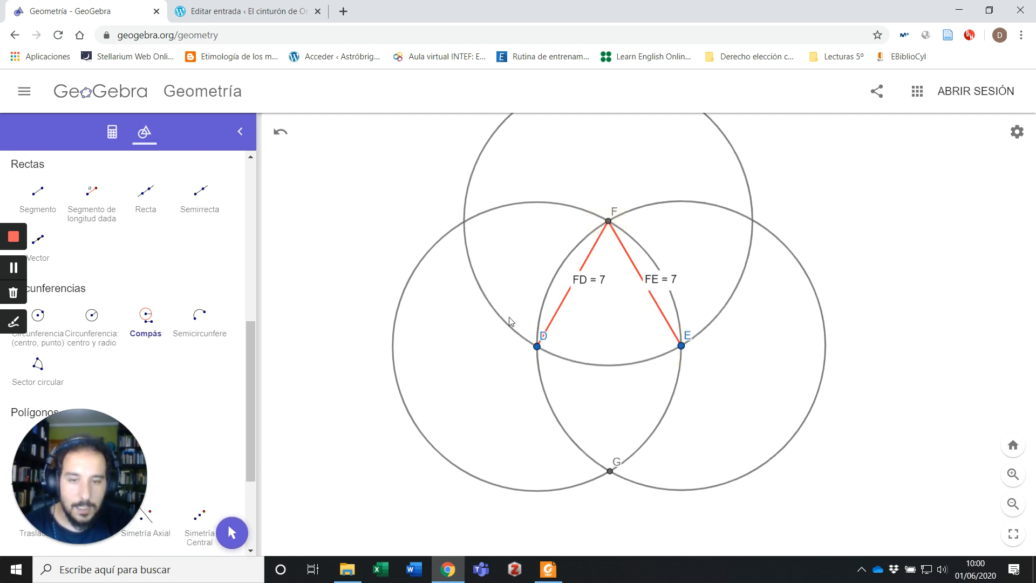
Delete the red segments FD and FE together with their length labels
click(582, 266)
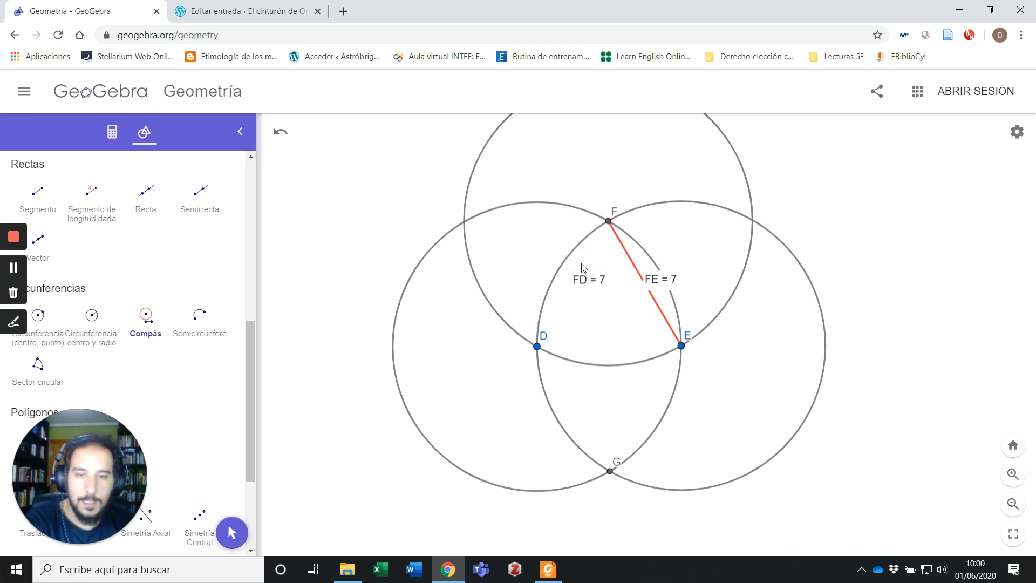
key(Escape)
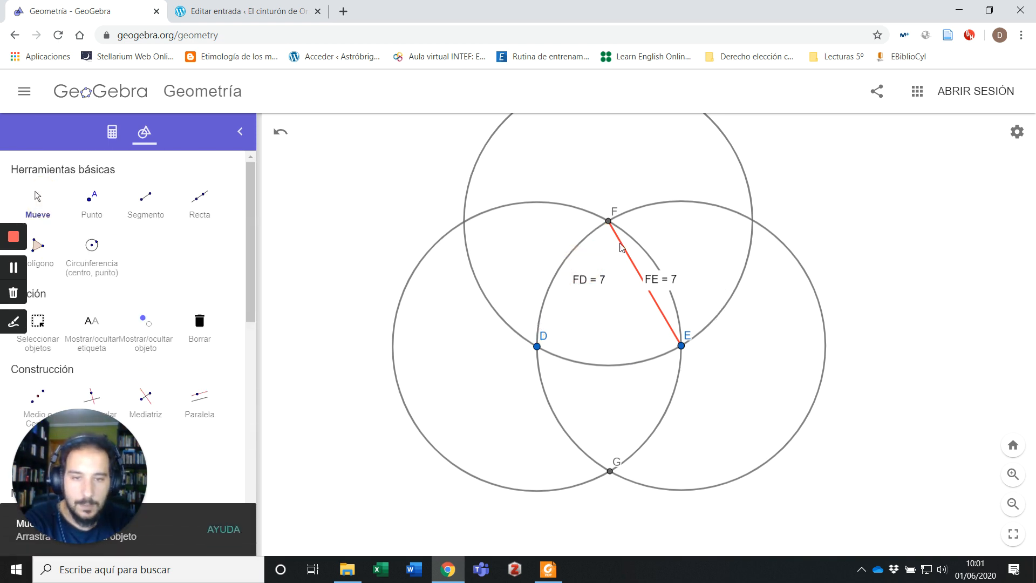
click(621, 251)
key(Delete)
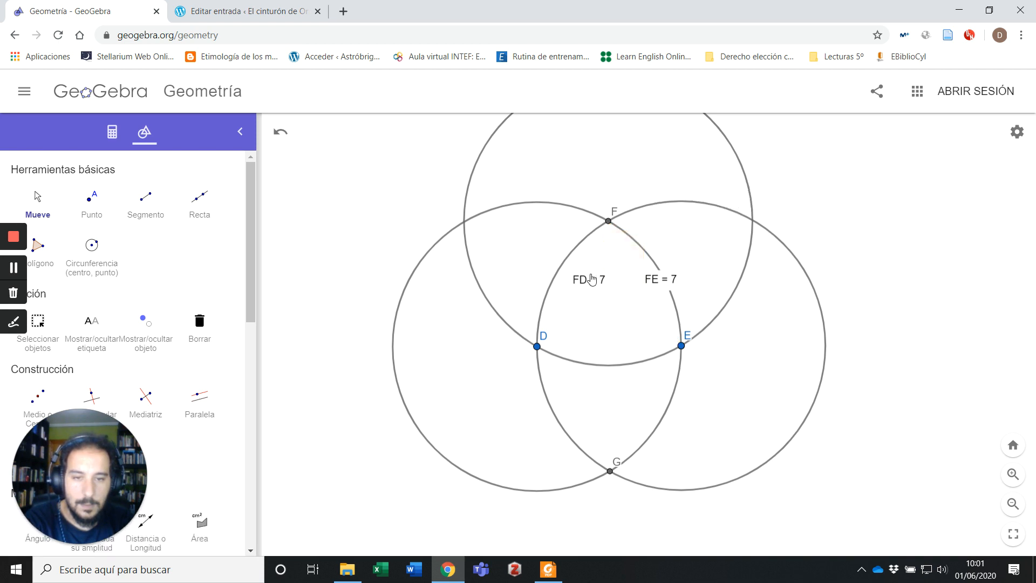
click(589, 278)
key(Delete)
click(653, 283)
key(Delete)
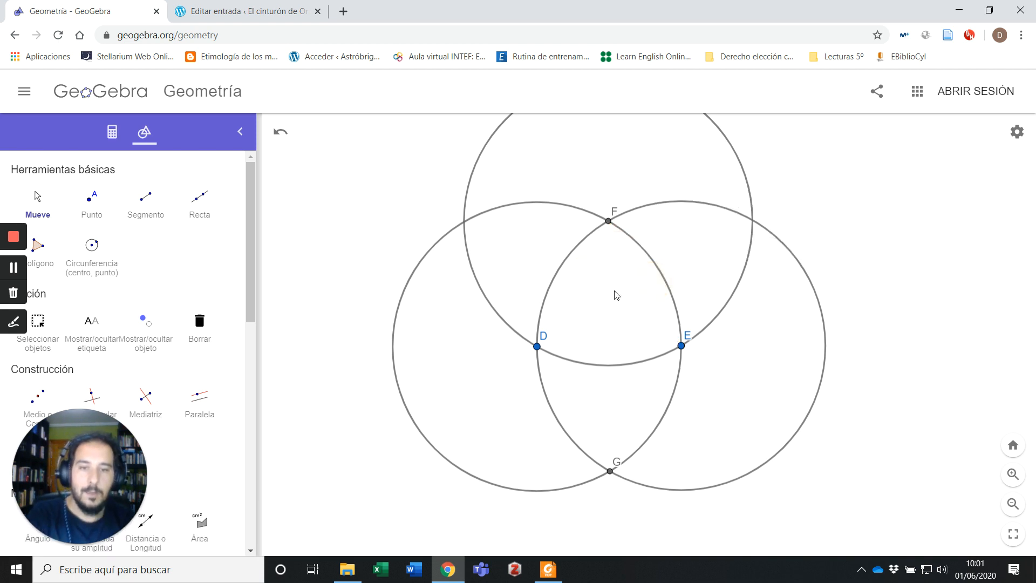
Place two roughly level free points in the empty area above the existing figures
drag(895, 262, 917, 296)
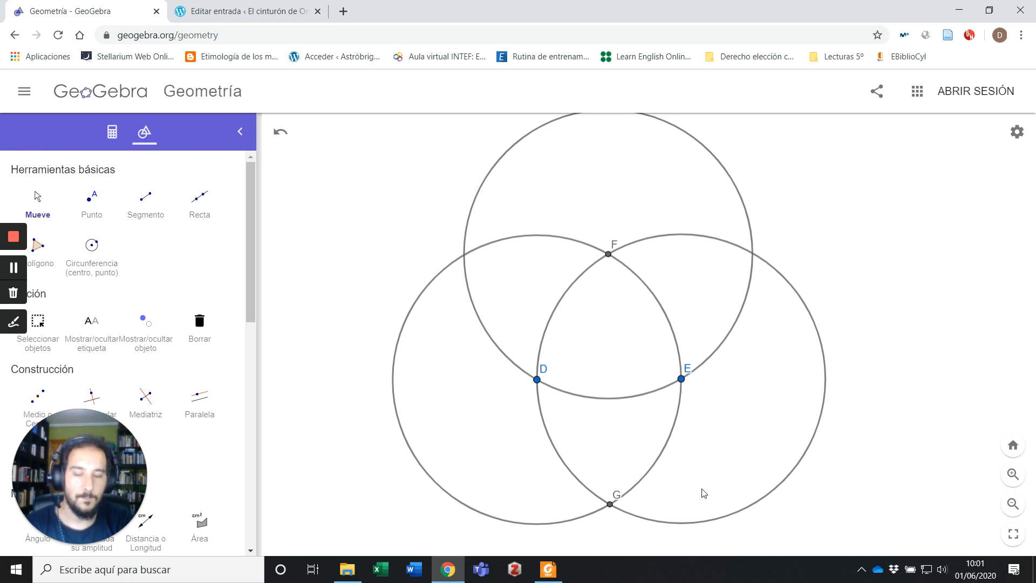
scroll(642, 310, down, 6)
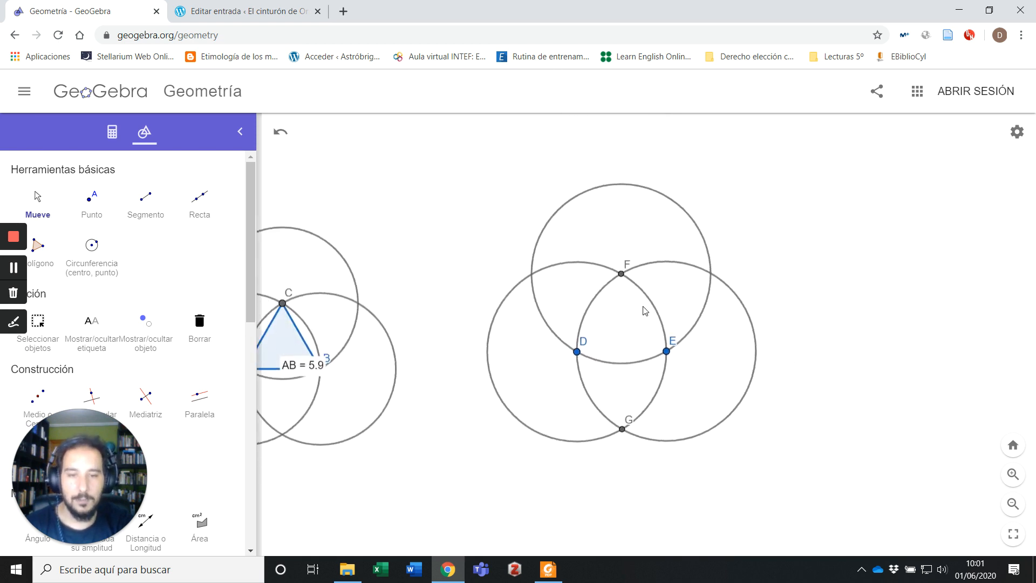
drag(846, 342, 879, 414)
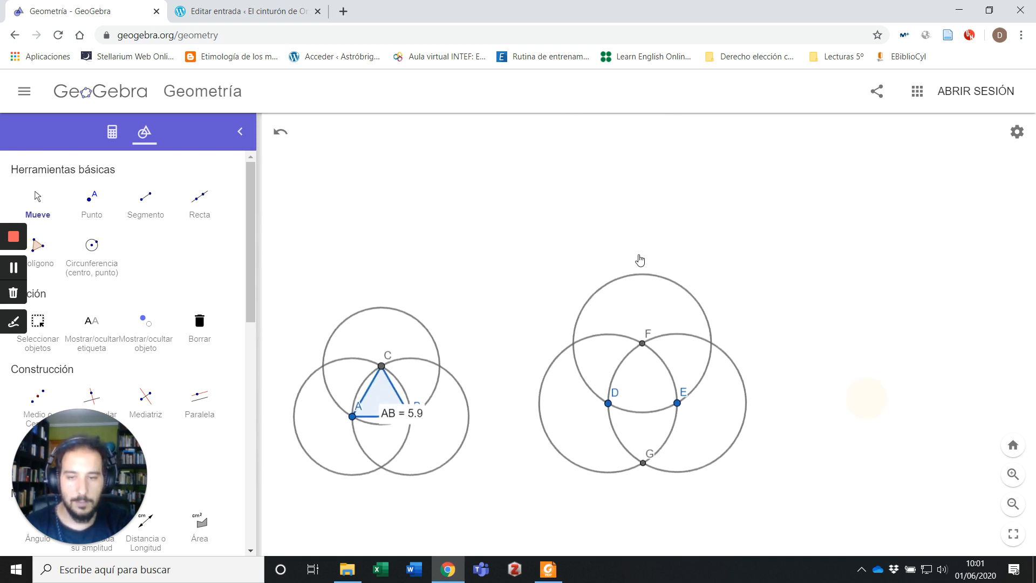
drag(594, 233, 639, 304)
scroll(566, 220, up, 4)
drag(566, 221, 589, 283)
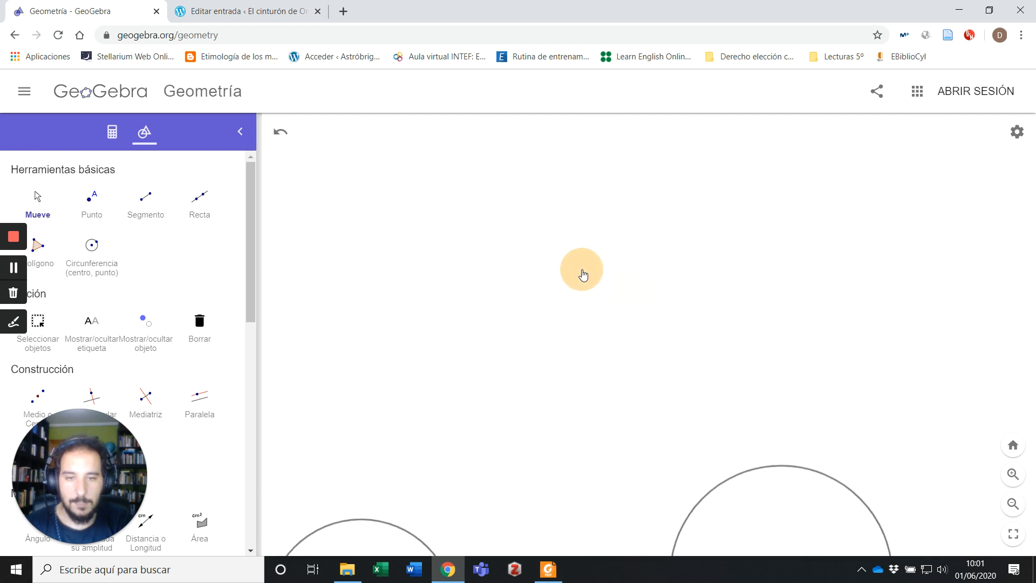
scroll(145, 335, down, 5)
scroll(137, 327, up, 1)
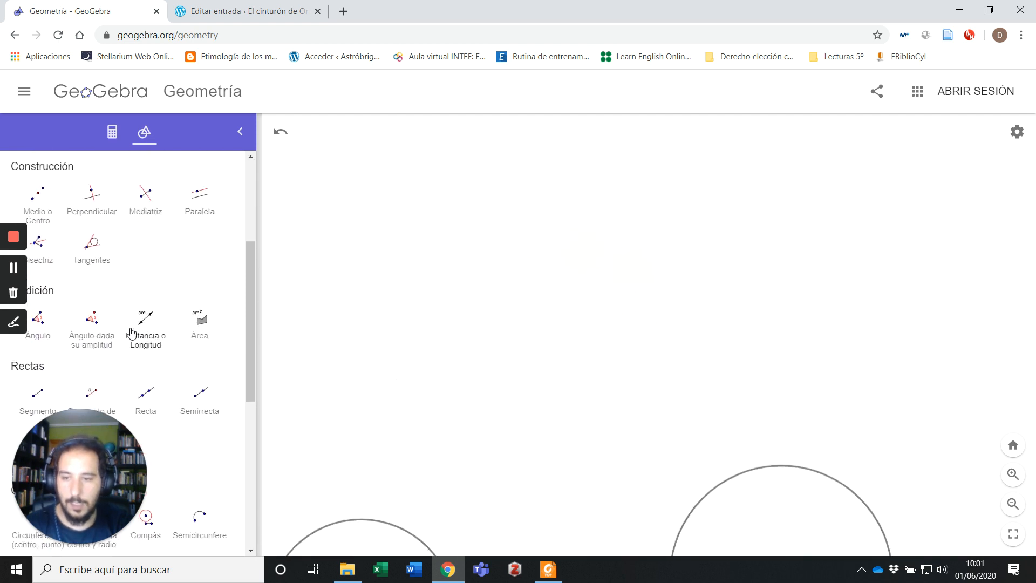
scroll(124, 324, down, 4)
scroll(113, 302, up, 8)
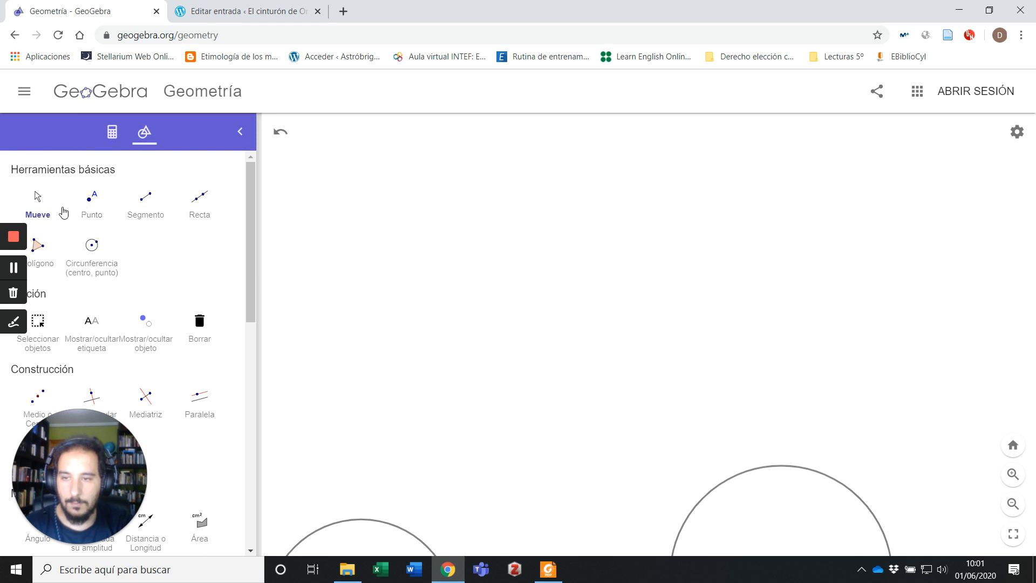
scroll(171, 358, down, 3)
scroll(100, 212, up, 3)
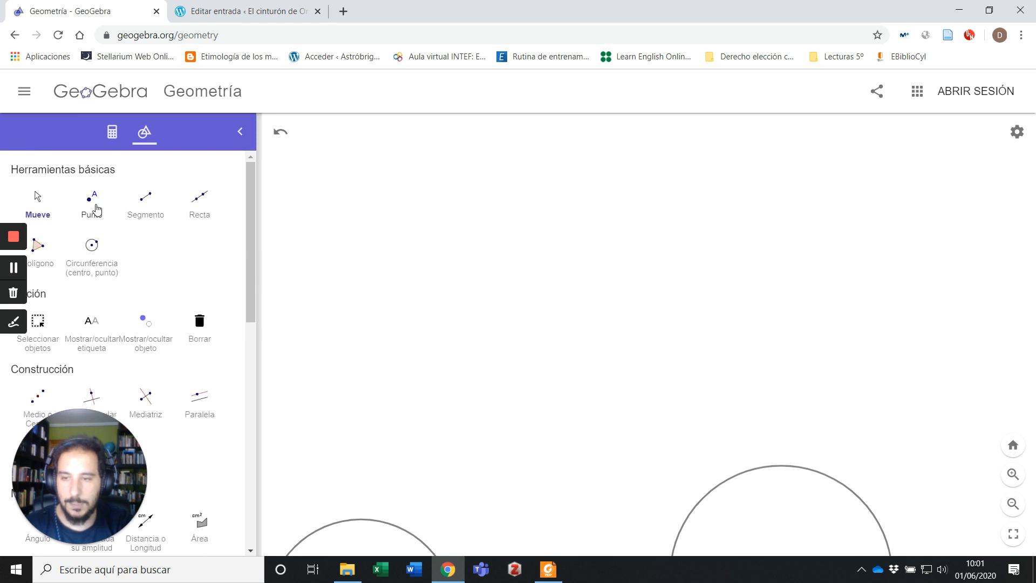
click(97, 209)
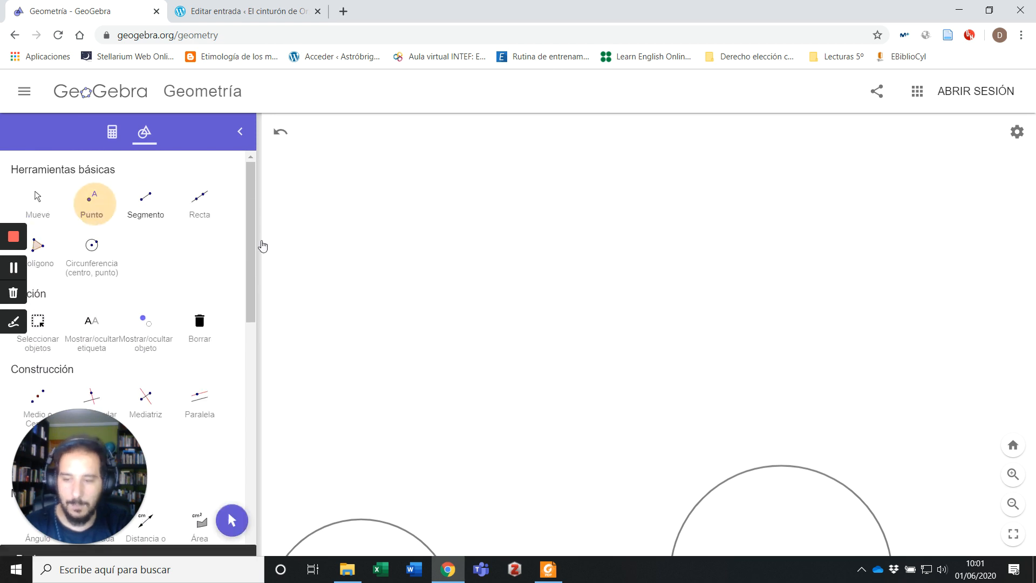
click(473, 318)
click(623, 319)
Draw a circle with the Compass tool, using distance HI as the radius and point H as the centre
scroll(216, 367, down, 3)
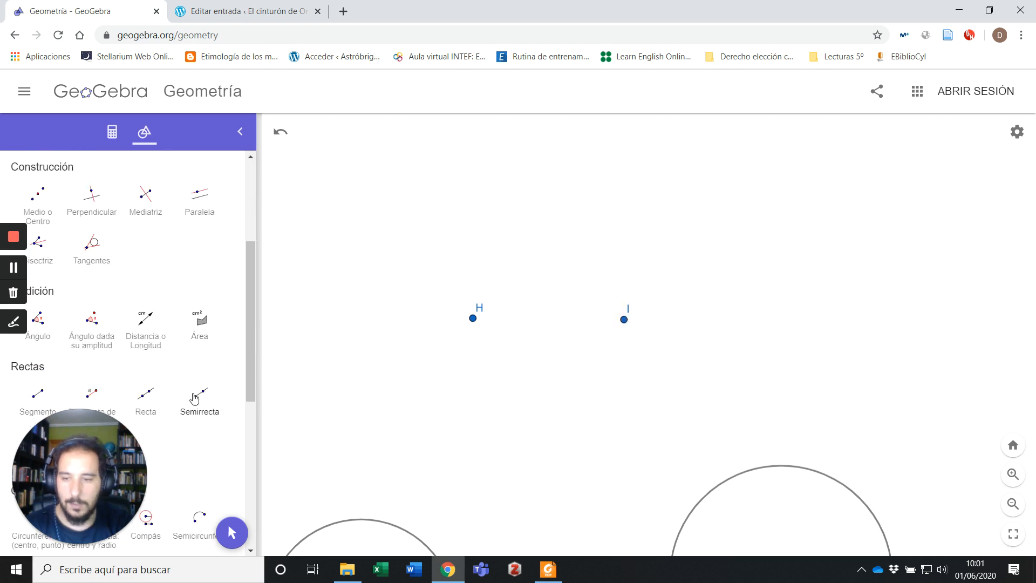
scroll(170, 416, down, 3)
click(146, 382)
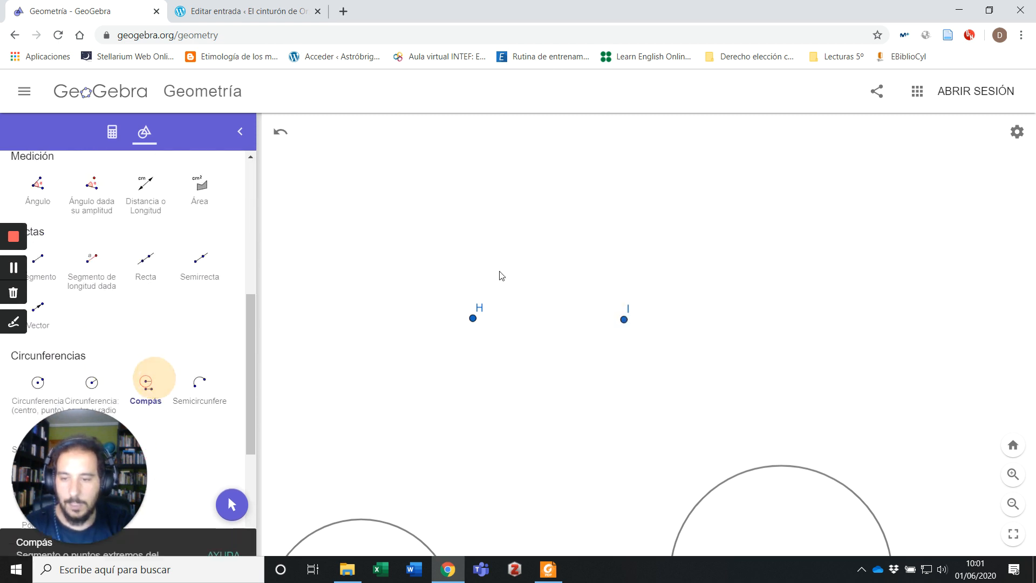
click(473, 319)
click(623, 320)
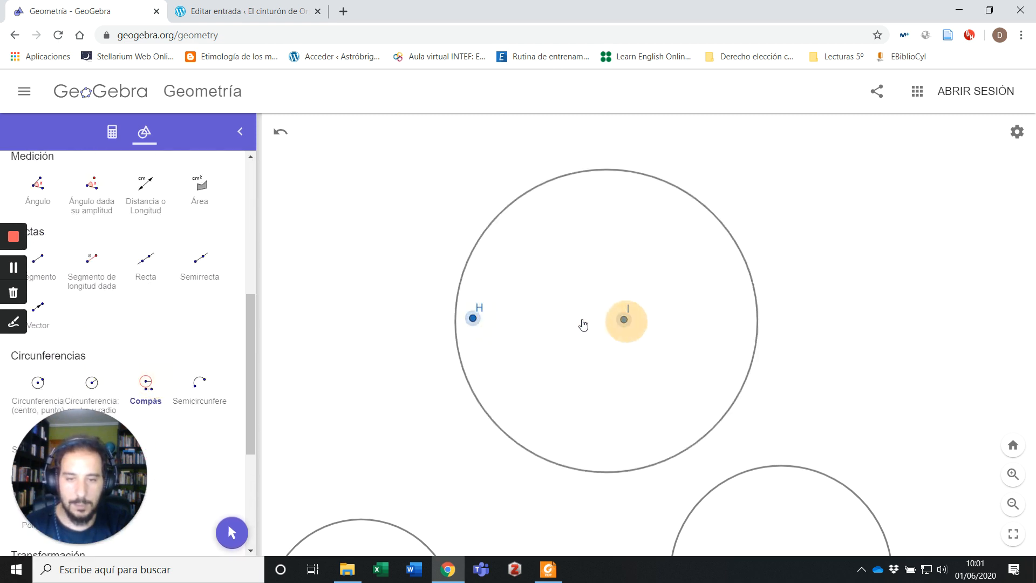
click(473, 319)
Hide point I on the new circle through its object settings
scroll(81, 216, up, 4)
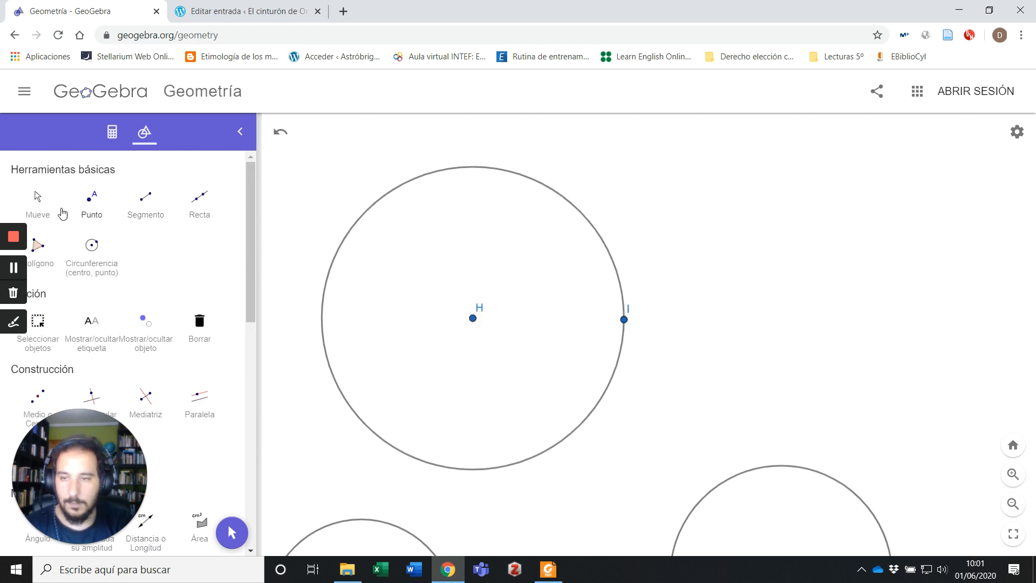
click(41, 199)
right_click(623, 320)
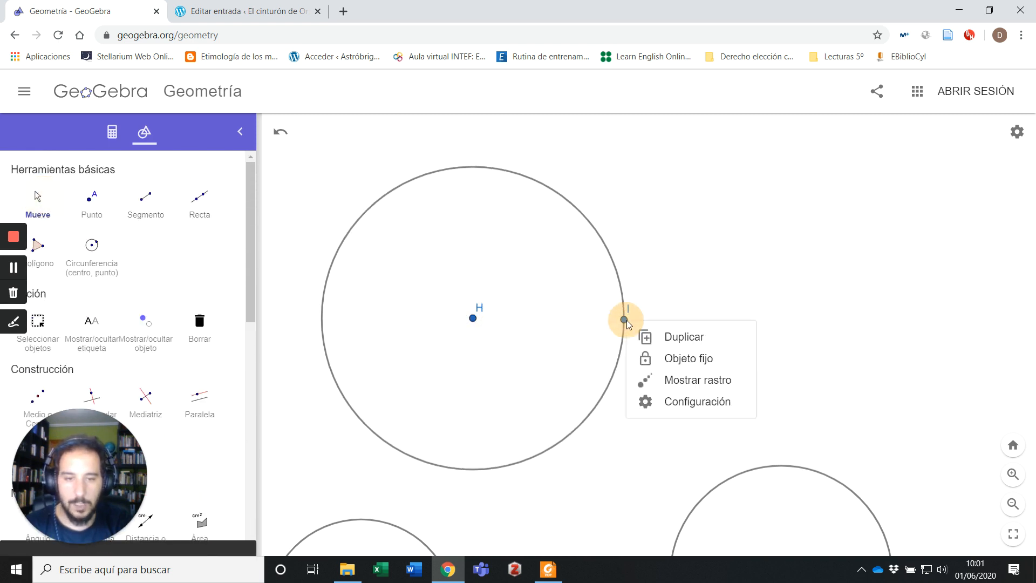
click(676, 398)
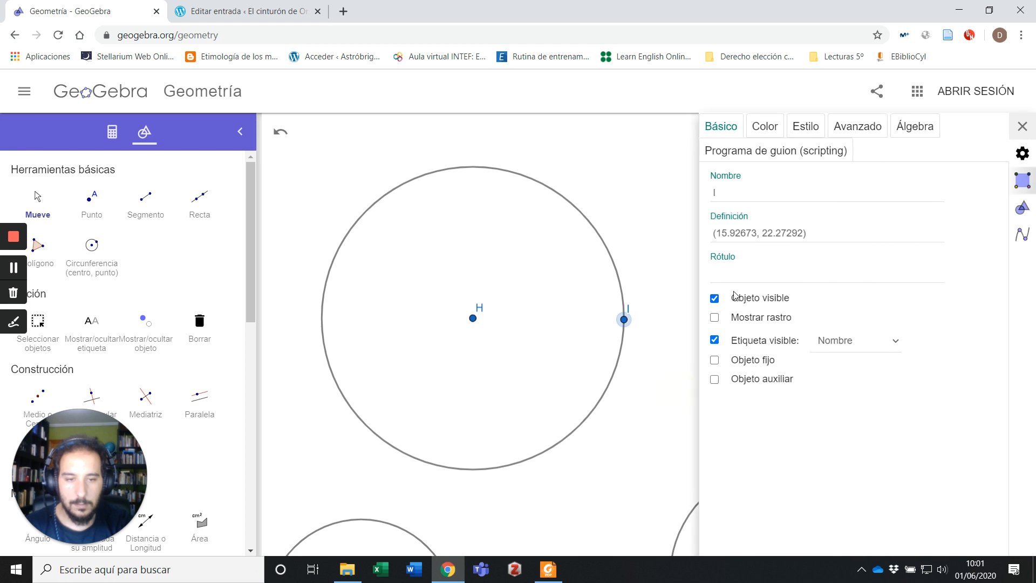
click(715, 298)
Hide the circle's centre point H in its object settings and close the settings
right_click(473, 319)
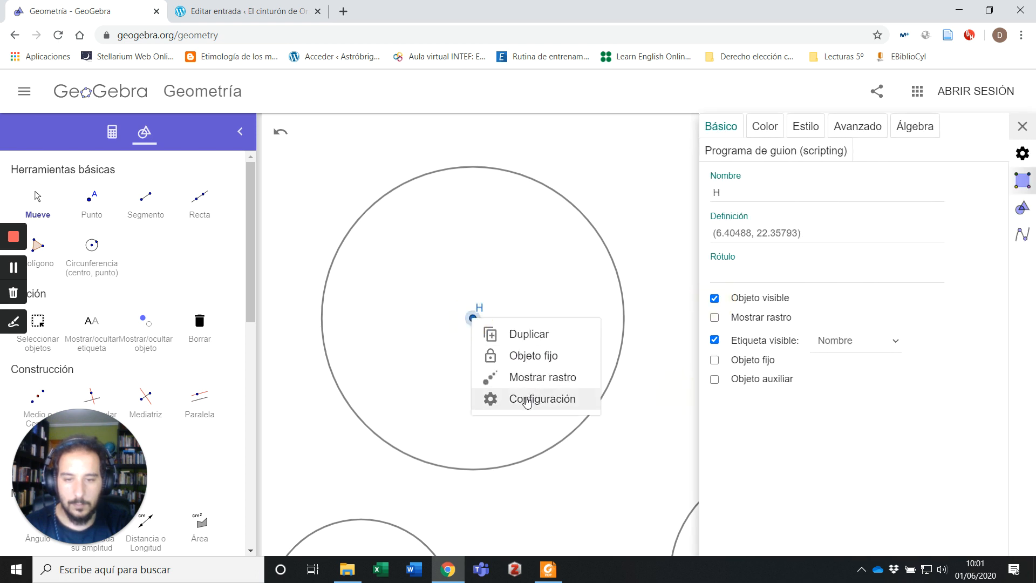
click(714, 300)
click(715, 297)
scroll(629, 331, down, 3)
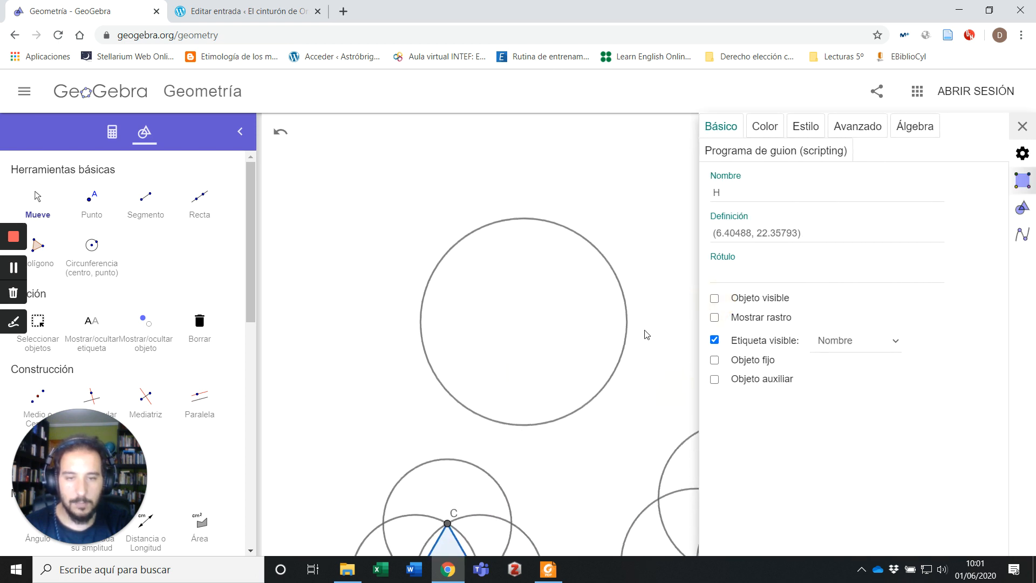
drag(617, 338, 558, 338)
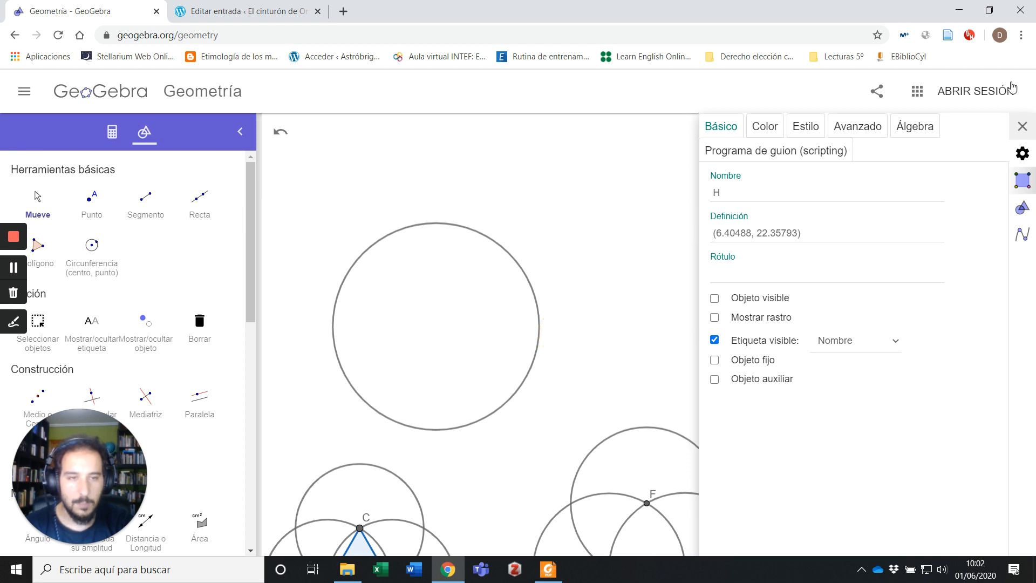
click(1022, 127)
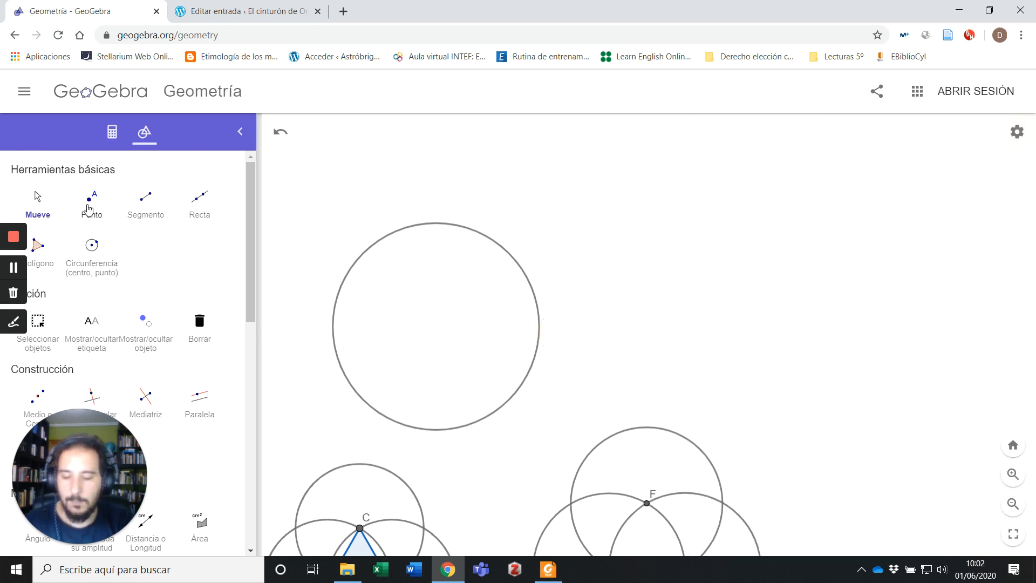
Undo the hiding of centre point H
click(281, 134)
click(286, 135)
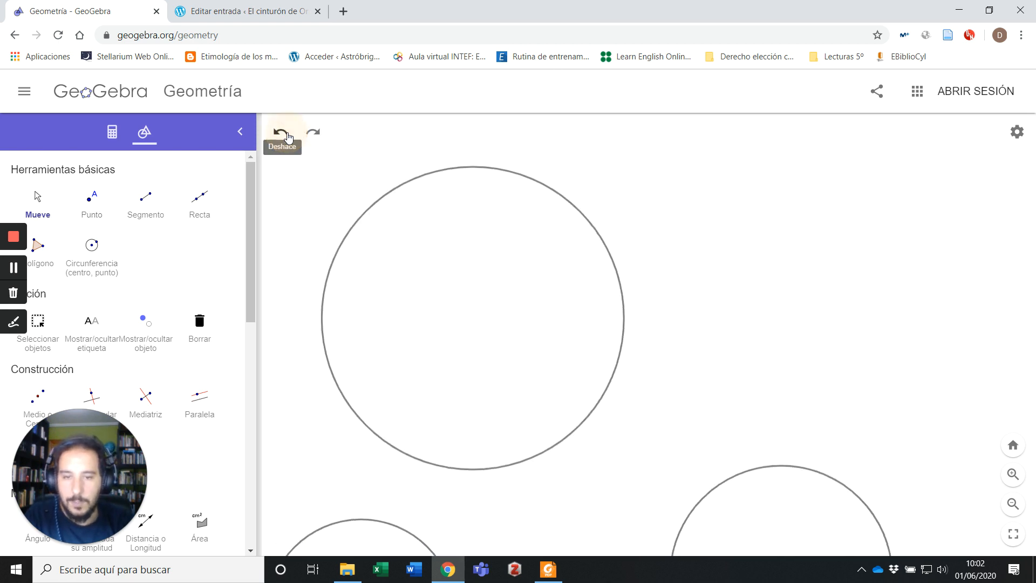
click(286, 135)
Draw two more Compass circles with the same radius, one centred on the first circle's rim level with H, the other at their upper intersection
scroll(178, 315, down, 1)
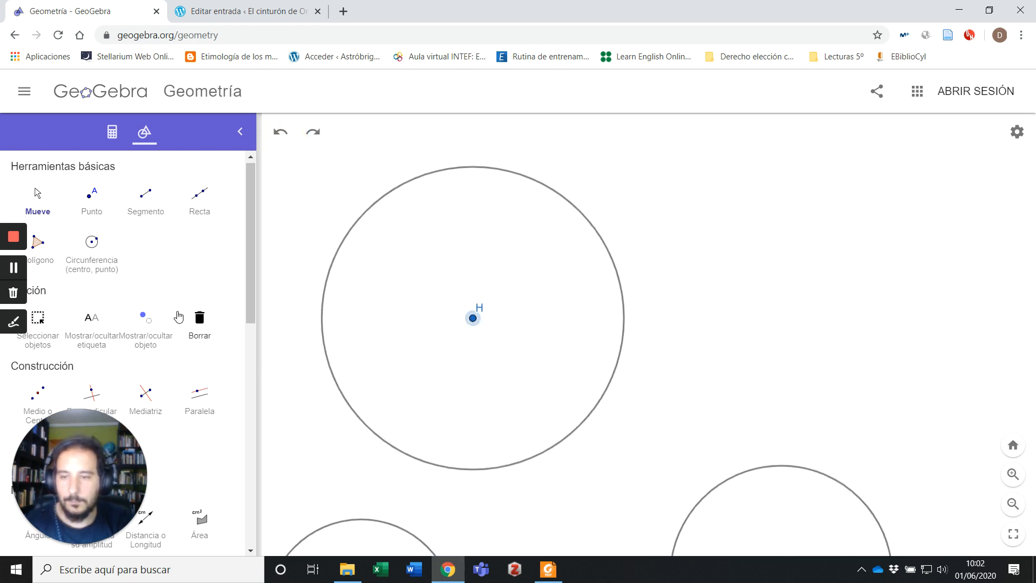
scroll(179, 316, down, 5)
scroll(146, 294, up, 1)
scroll(104, 359, down, 1)
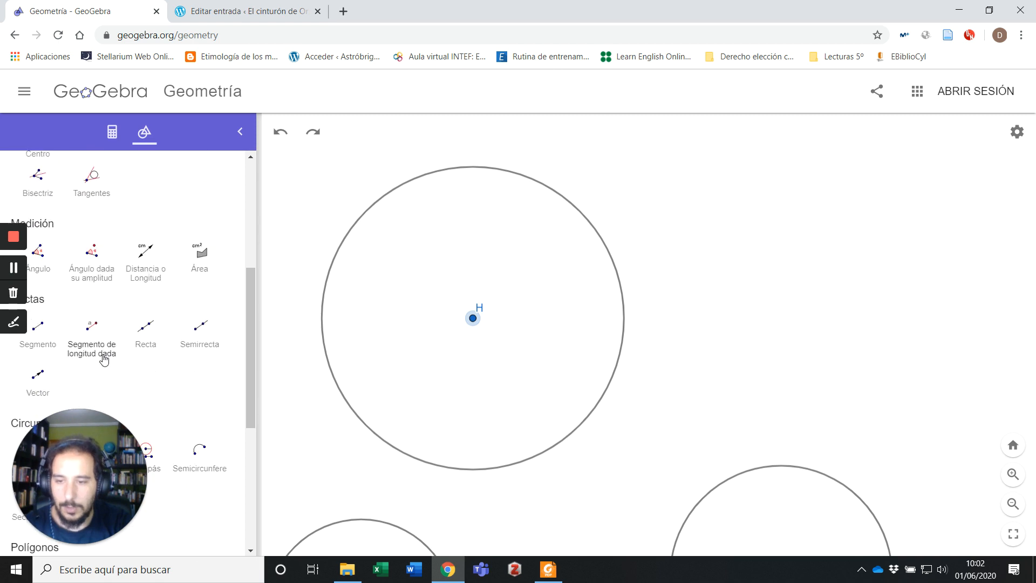
scroll(104, 358, down, 1)
click(145, 389)
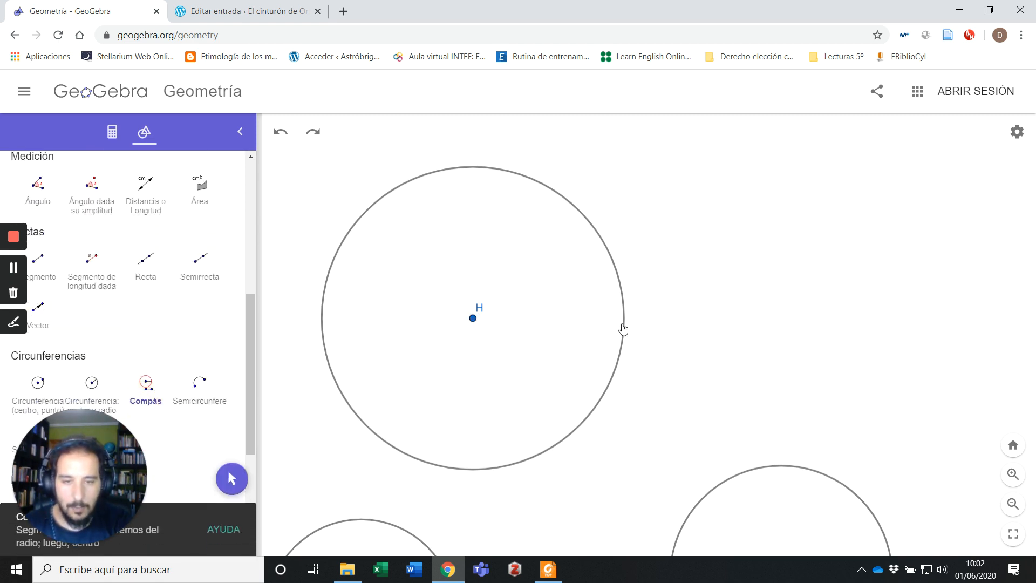
click(624, 323)
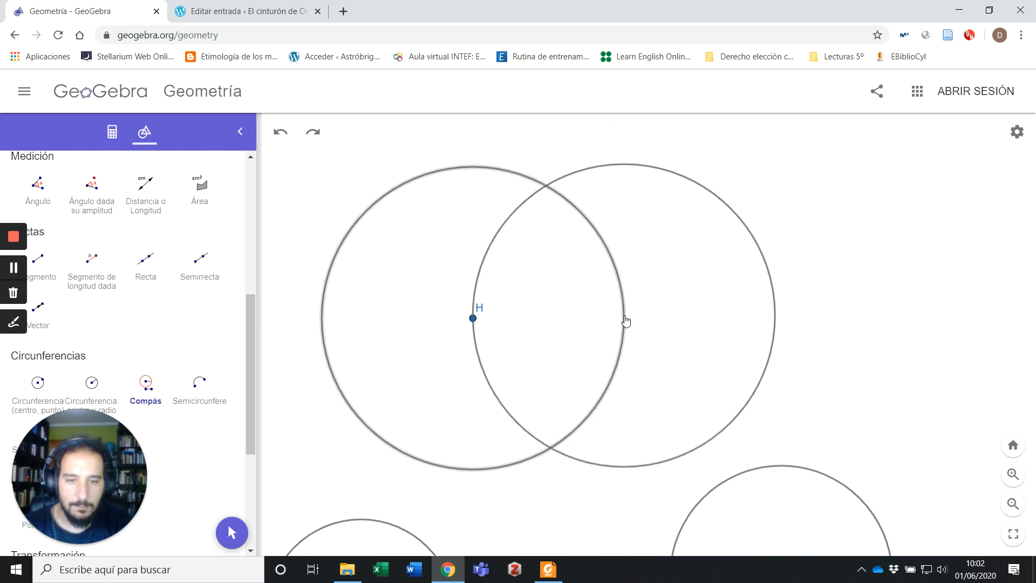
click(624, 316)
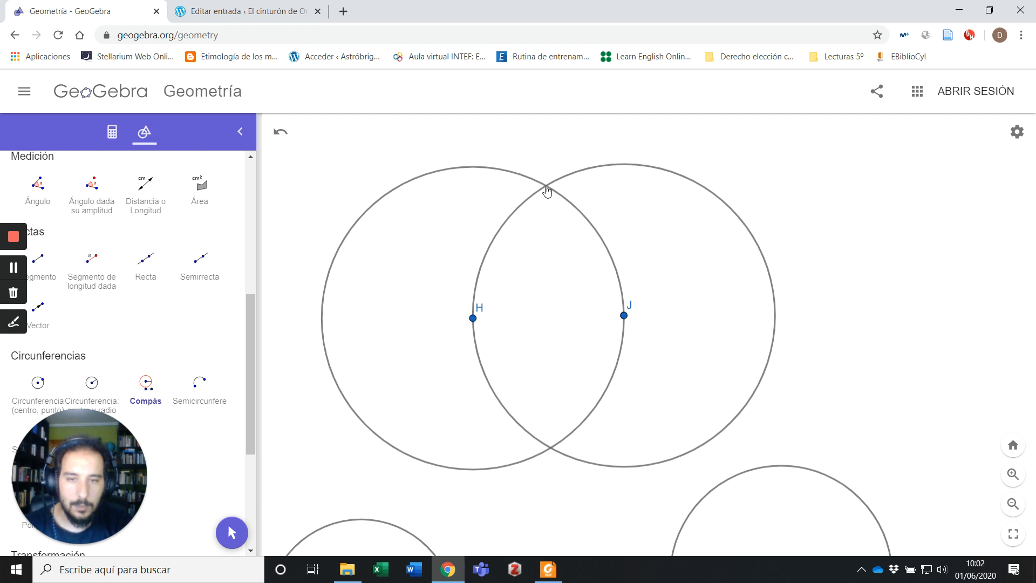
click(546, 187)
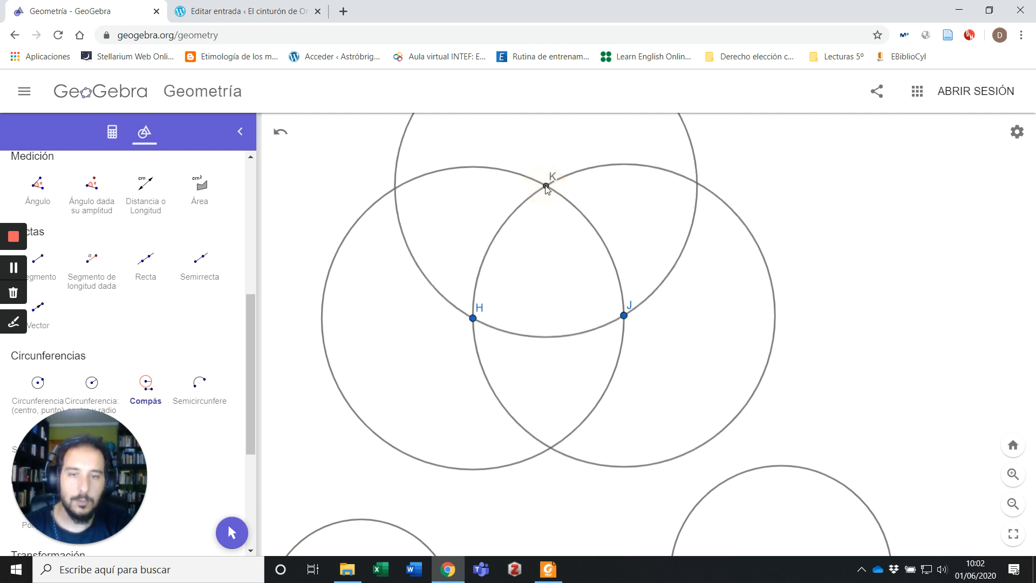
Connect the three circle centres K, H and J with segments to form a closed triangle
scroll(546, 188, down, 2)
click(732, 197)
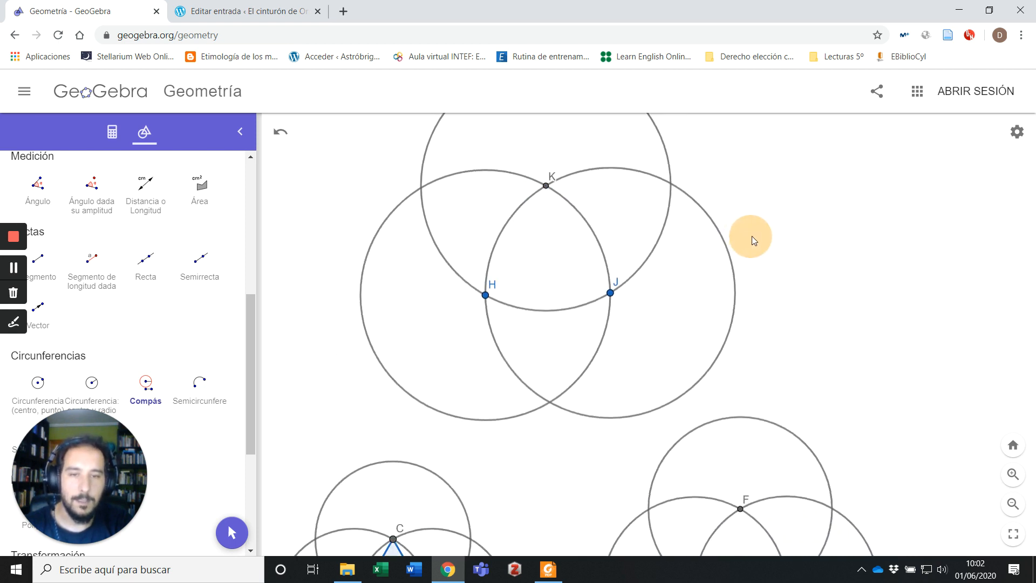
scroll(621, 185, up, 2)
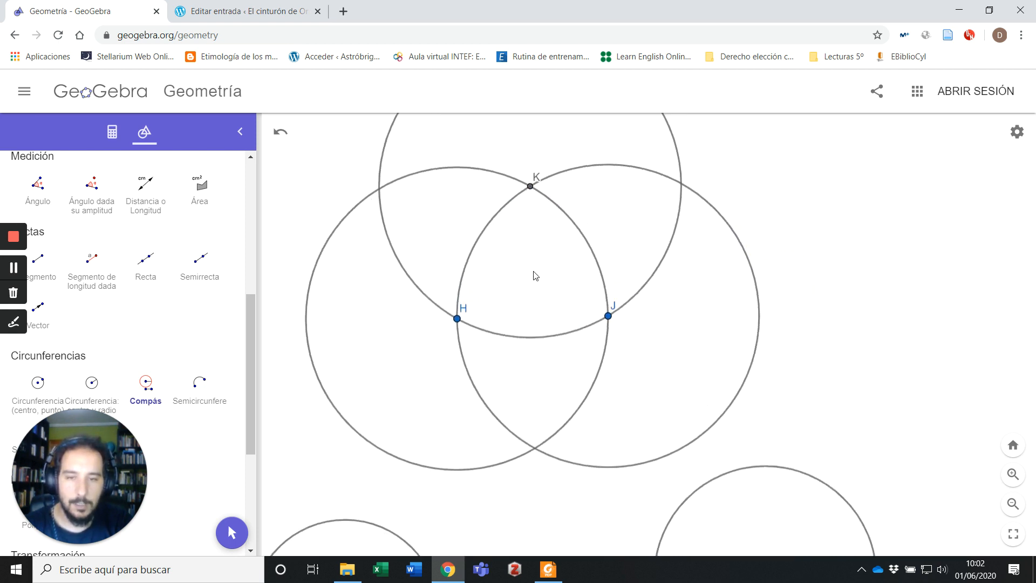
click(43, 265)
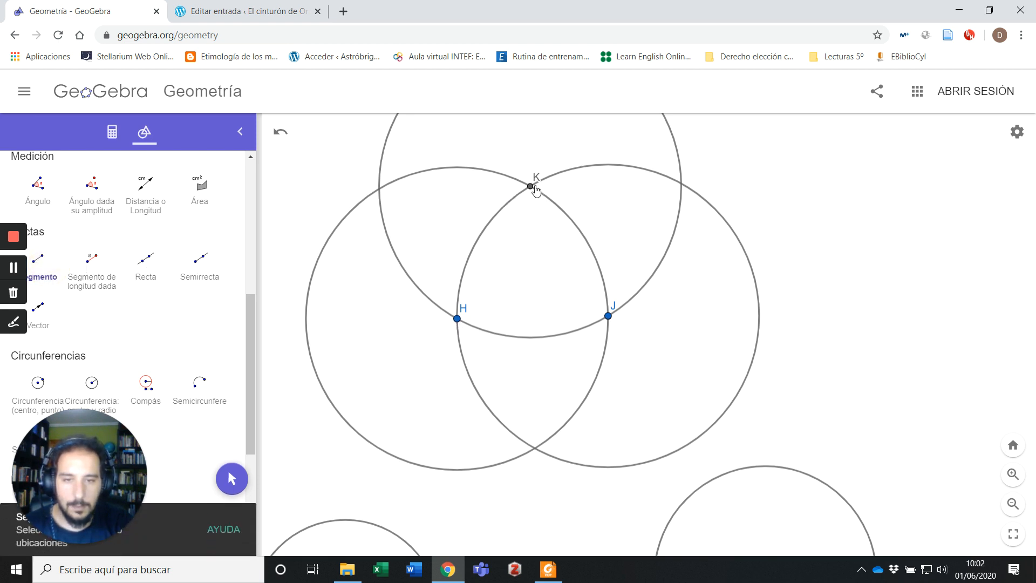
click(531, 186)
click(457, 317)
click(458, 314)
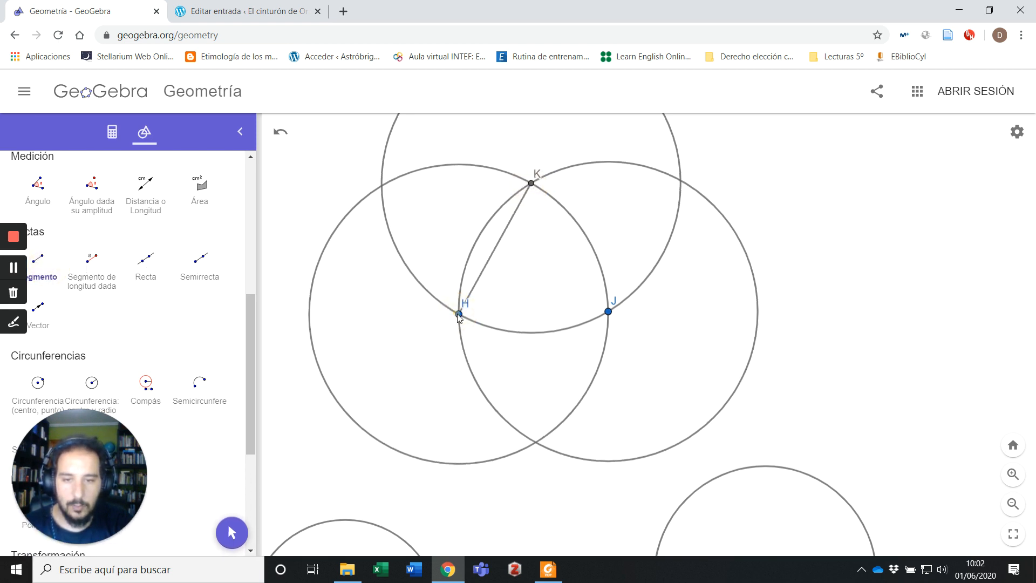
click(608, 312)
click(609, 312)
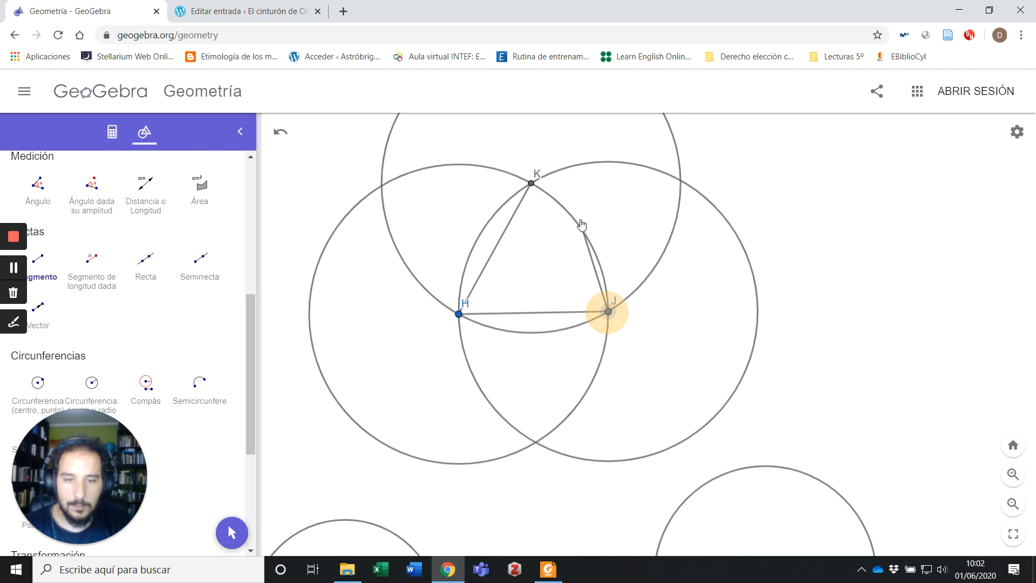
click(531, 183)
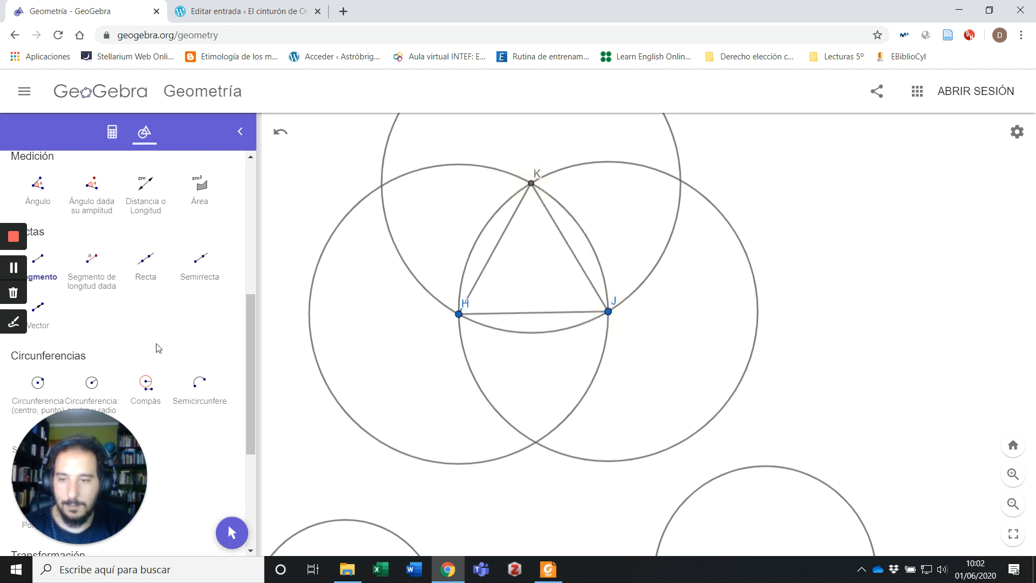
Add distance labels to the triangle's three sides by measuring from K to H, H to J and J to K
click(144, 186)
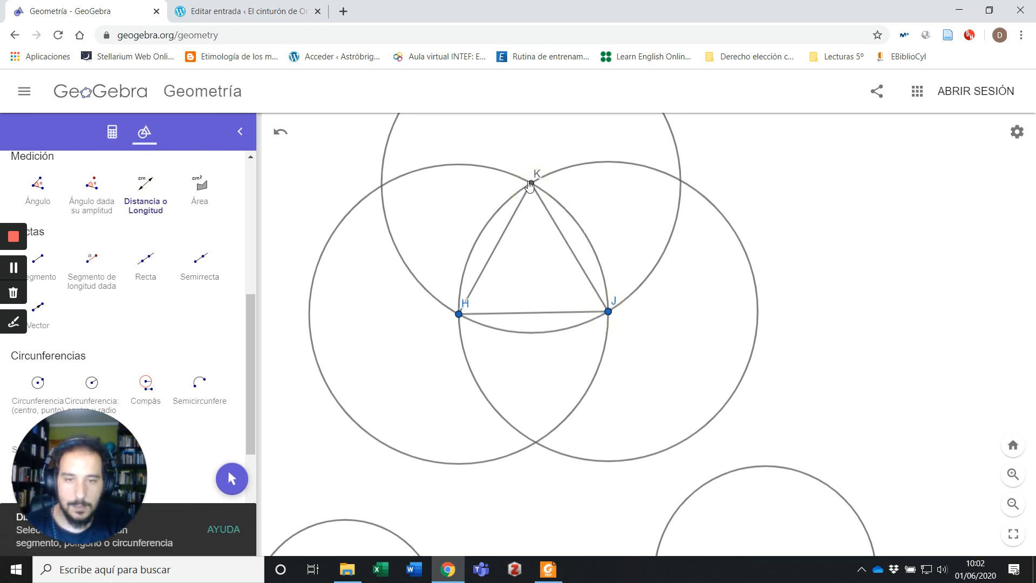
click(531, 184)
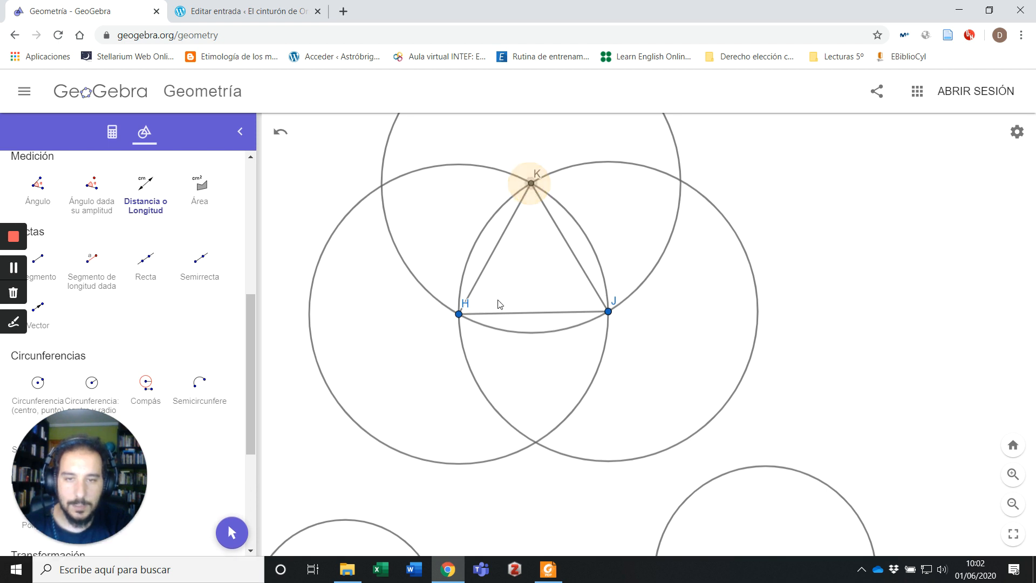
click(460, 316)
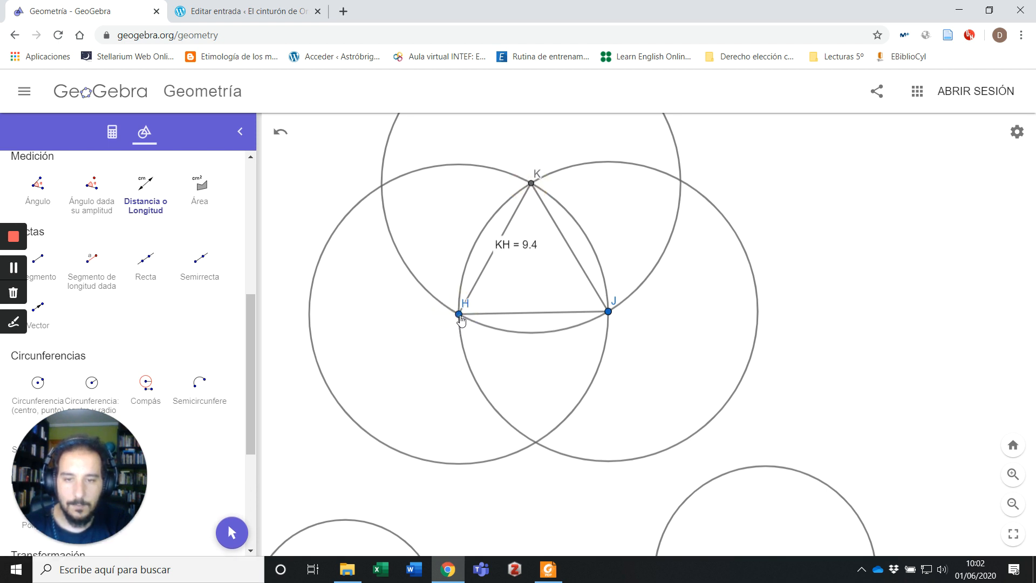
click(459, 315)
click(609, 312)
click(609, 312)
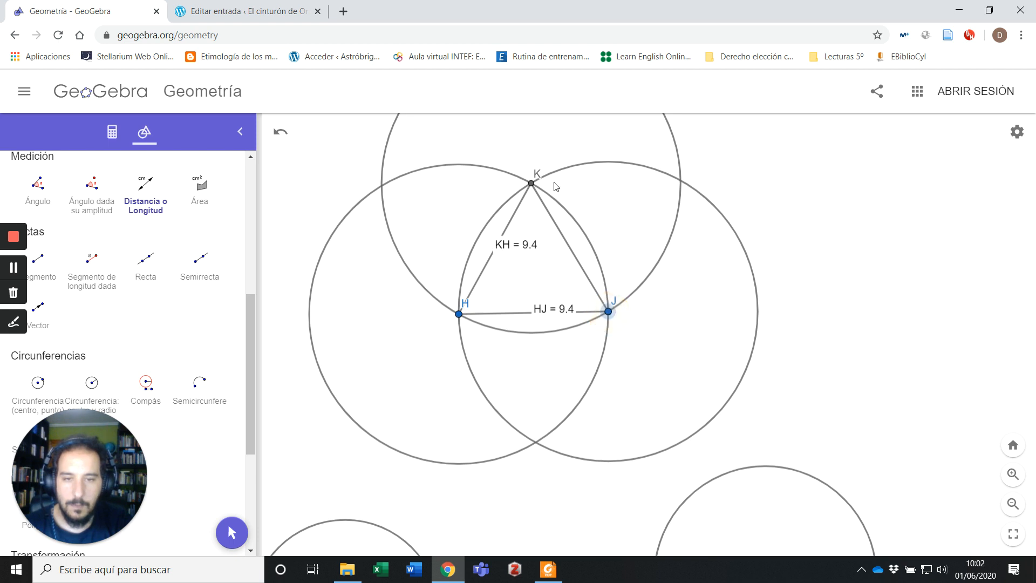
click(532, 184)
Switch to the Move tool and examine the measured triangle alongside the two earlier three-circle figures
scroll(745, 290, down, 3)
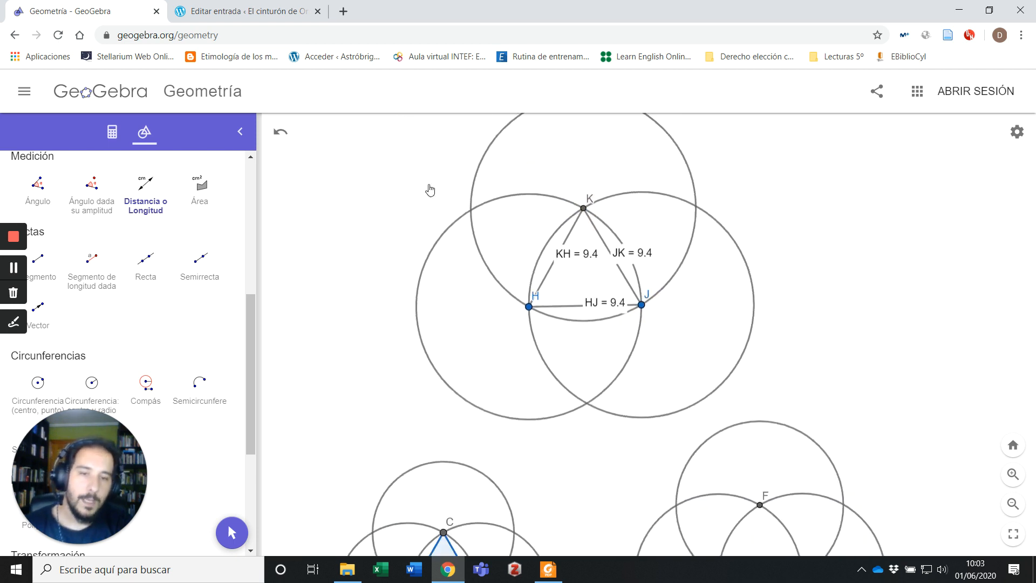
scroll(81, 205, up, 5)
click(29, 197)
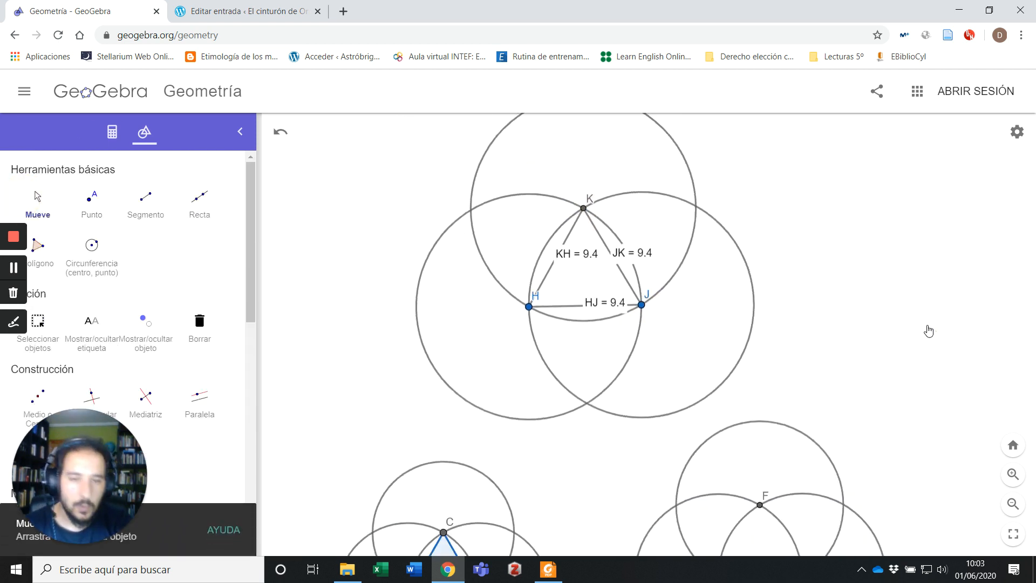
drag(927, 331, 773, 243)
scroll(771, 253, down, 3)
click(758, 266)
scroll(780, 285, down, 2)
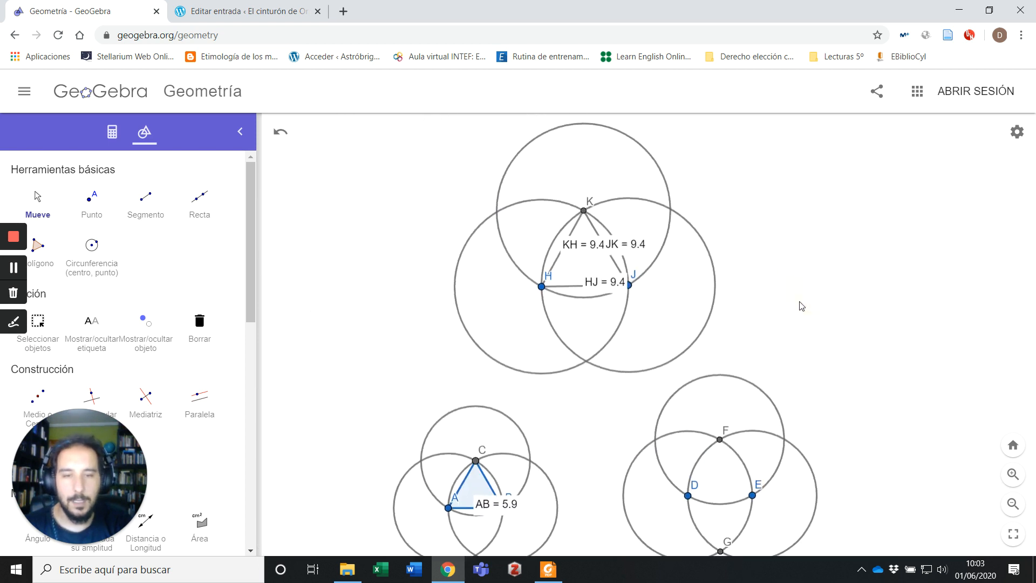
scroll(800, 302, up, 1)
scroll(807, 347, down, 1)
drag(823, 367, 813, 356)
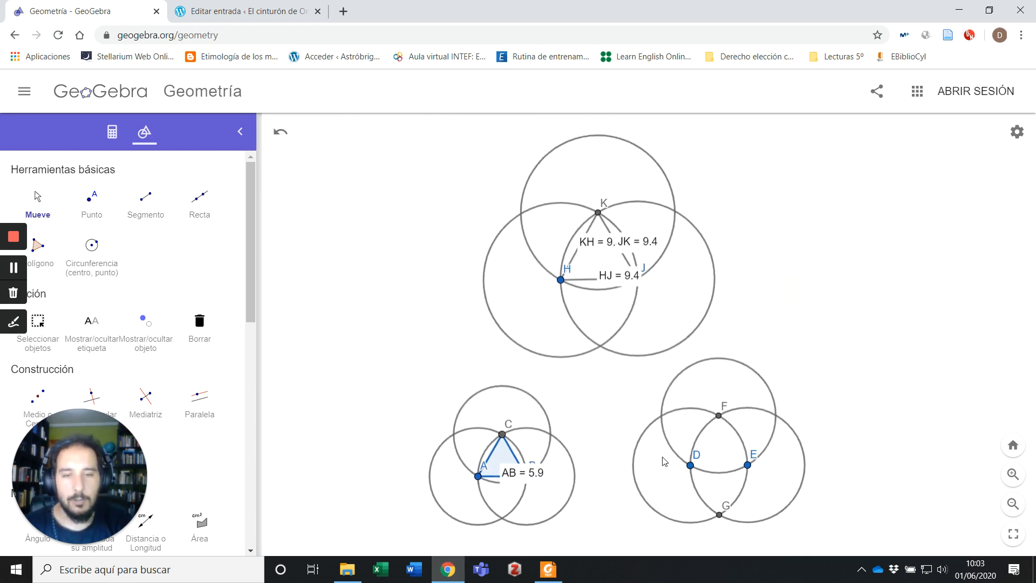